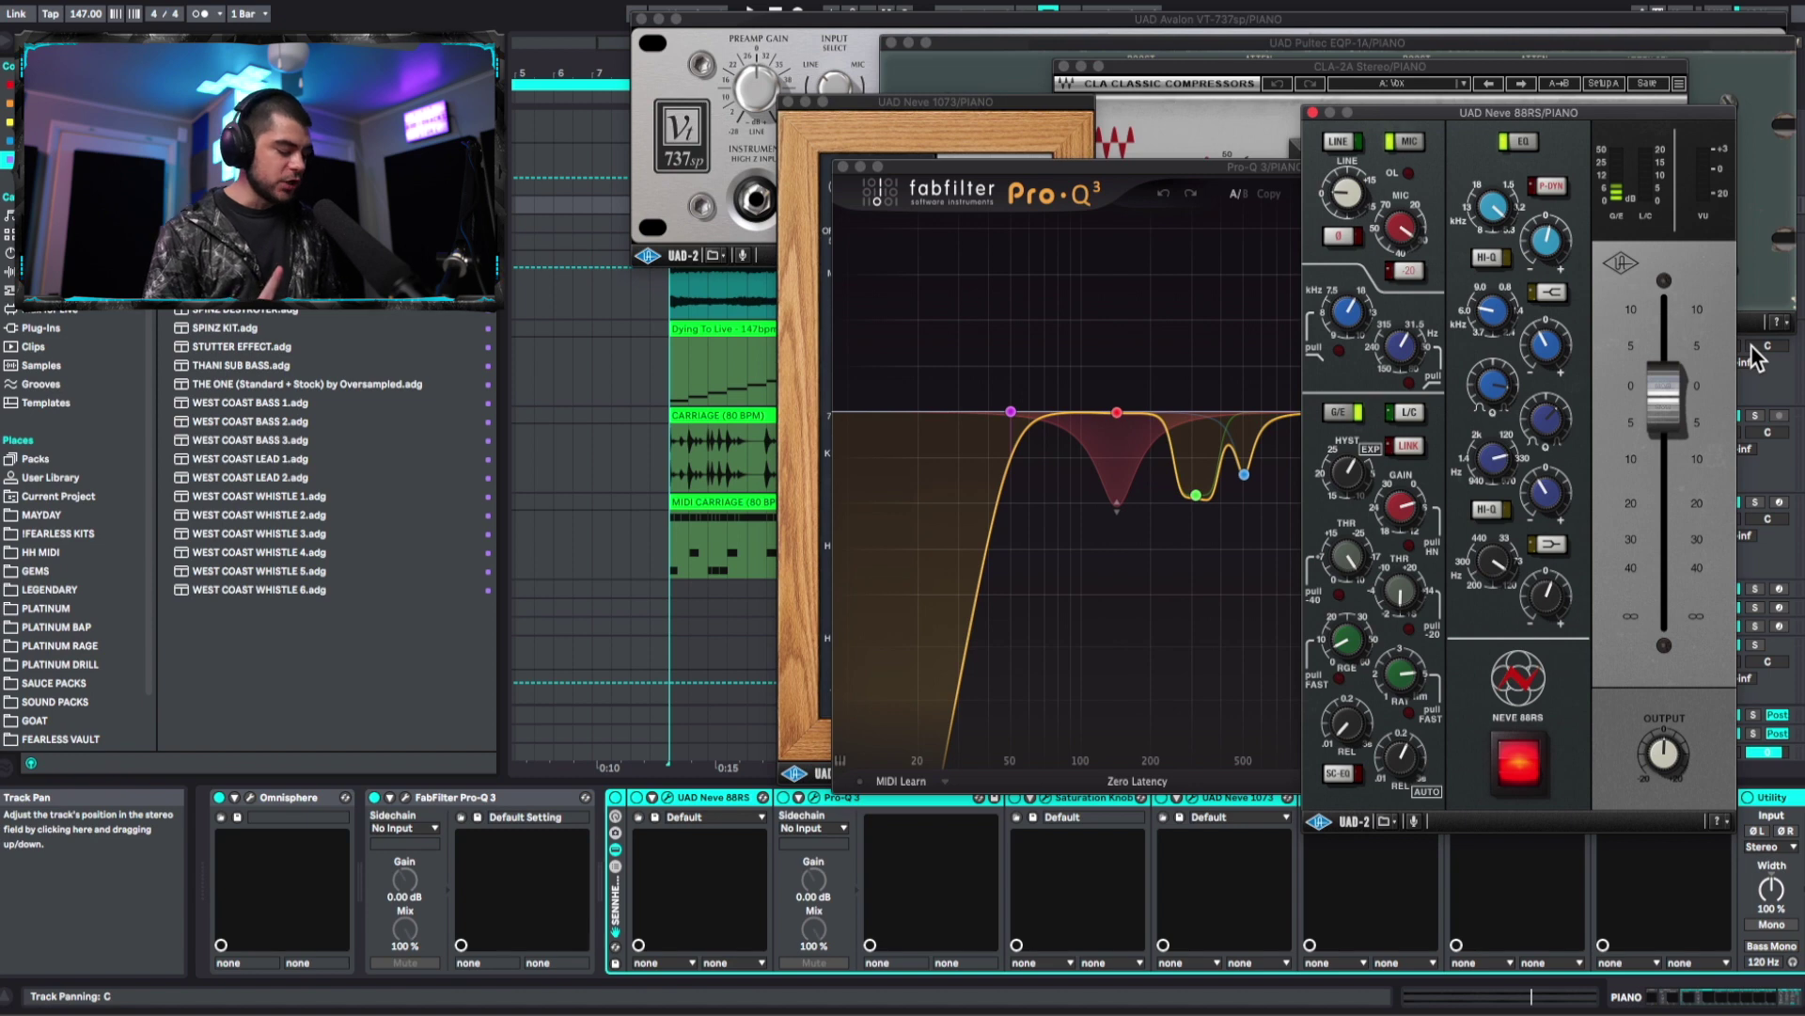
Step: Hide all plug-in windows with Ctrl+Alt+P, reopen Pro-Q 3, then close the remaining plug-in windows
{"action": "key", "text": "super+alt+p"}
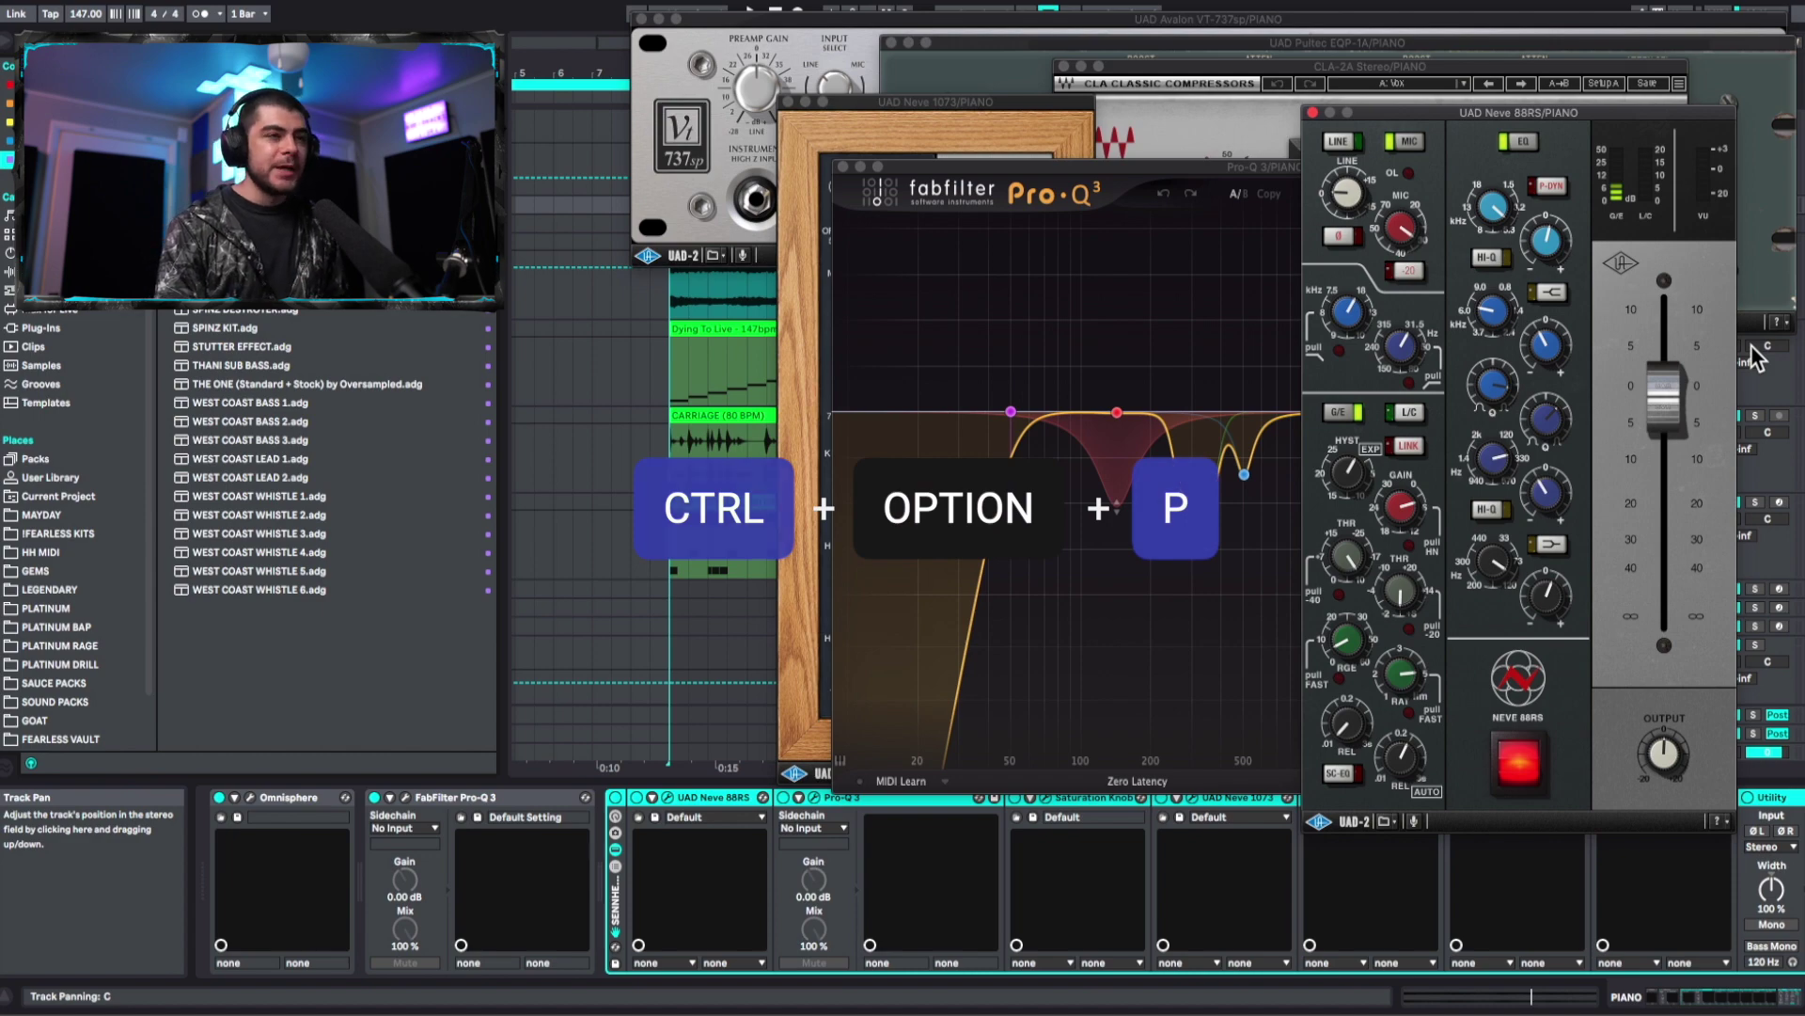
{"action": "key", "text": "ctrl+alt+p"}
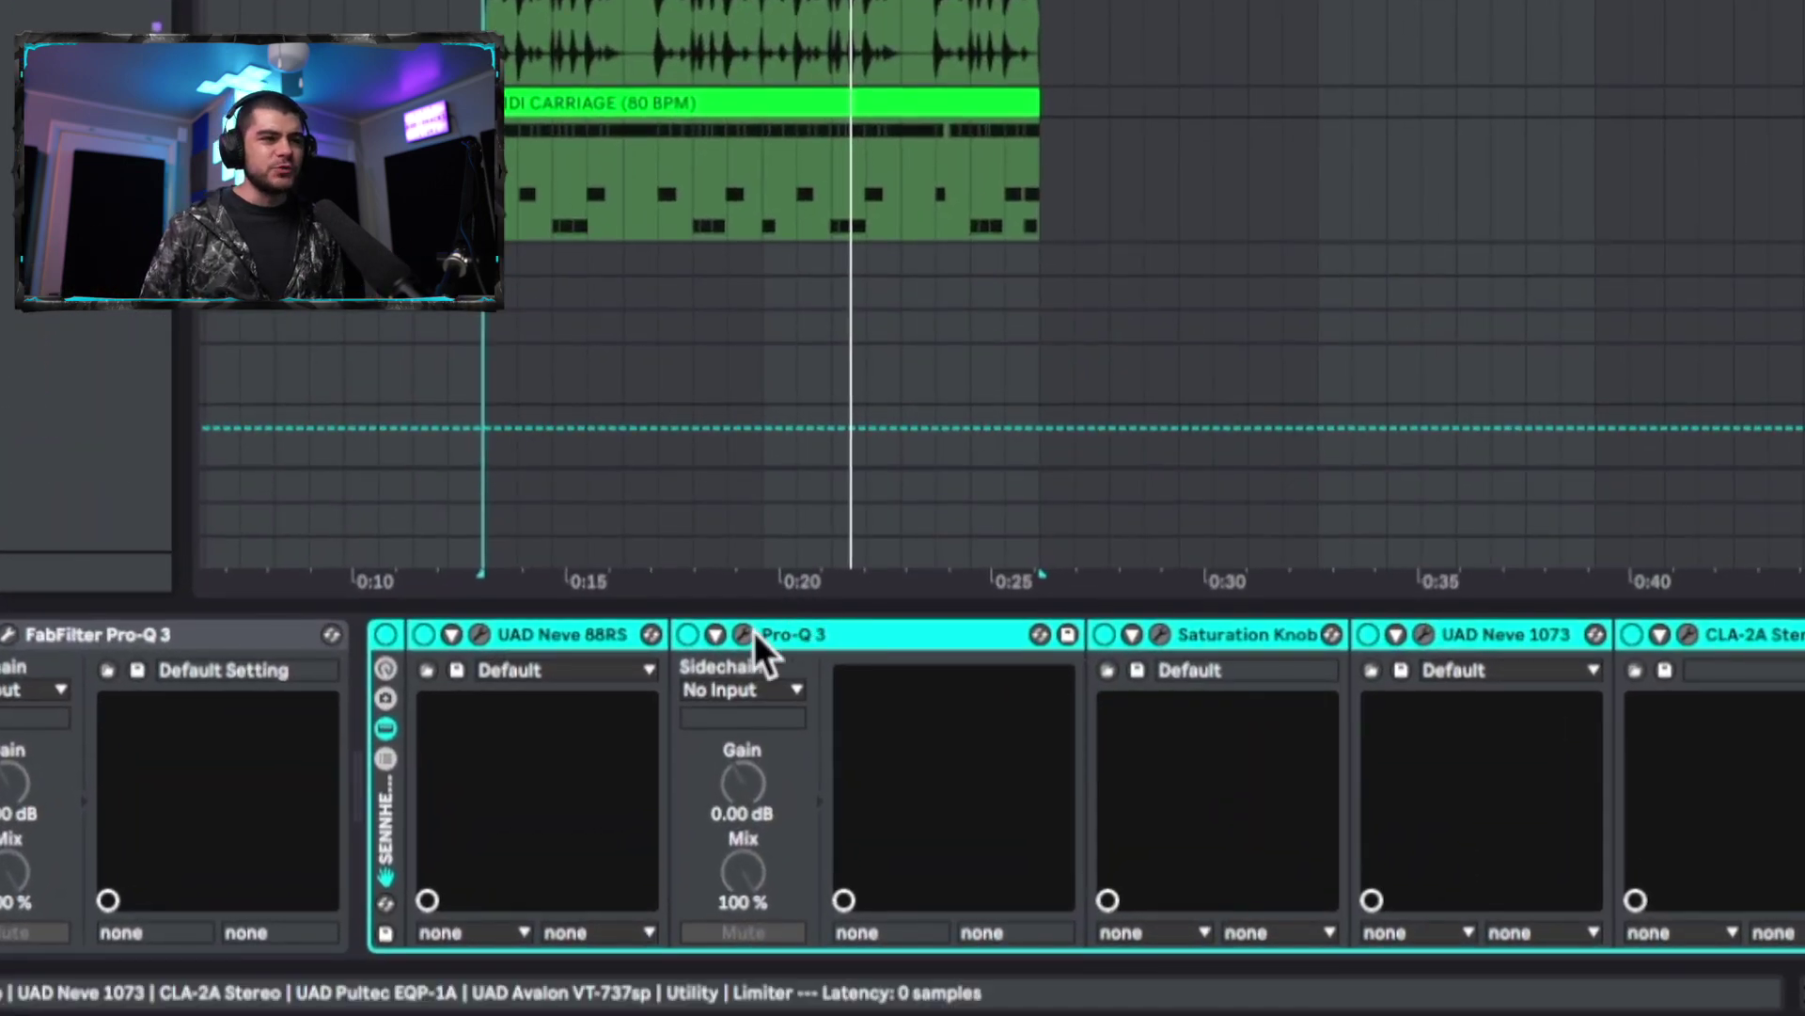
{"action": "left_click", "coordinate": [742, 636]}
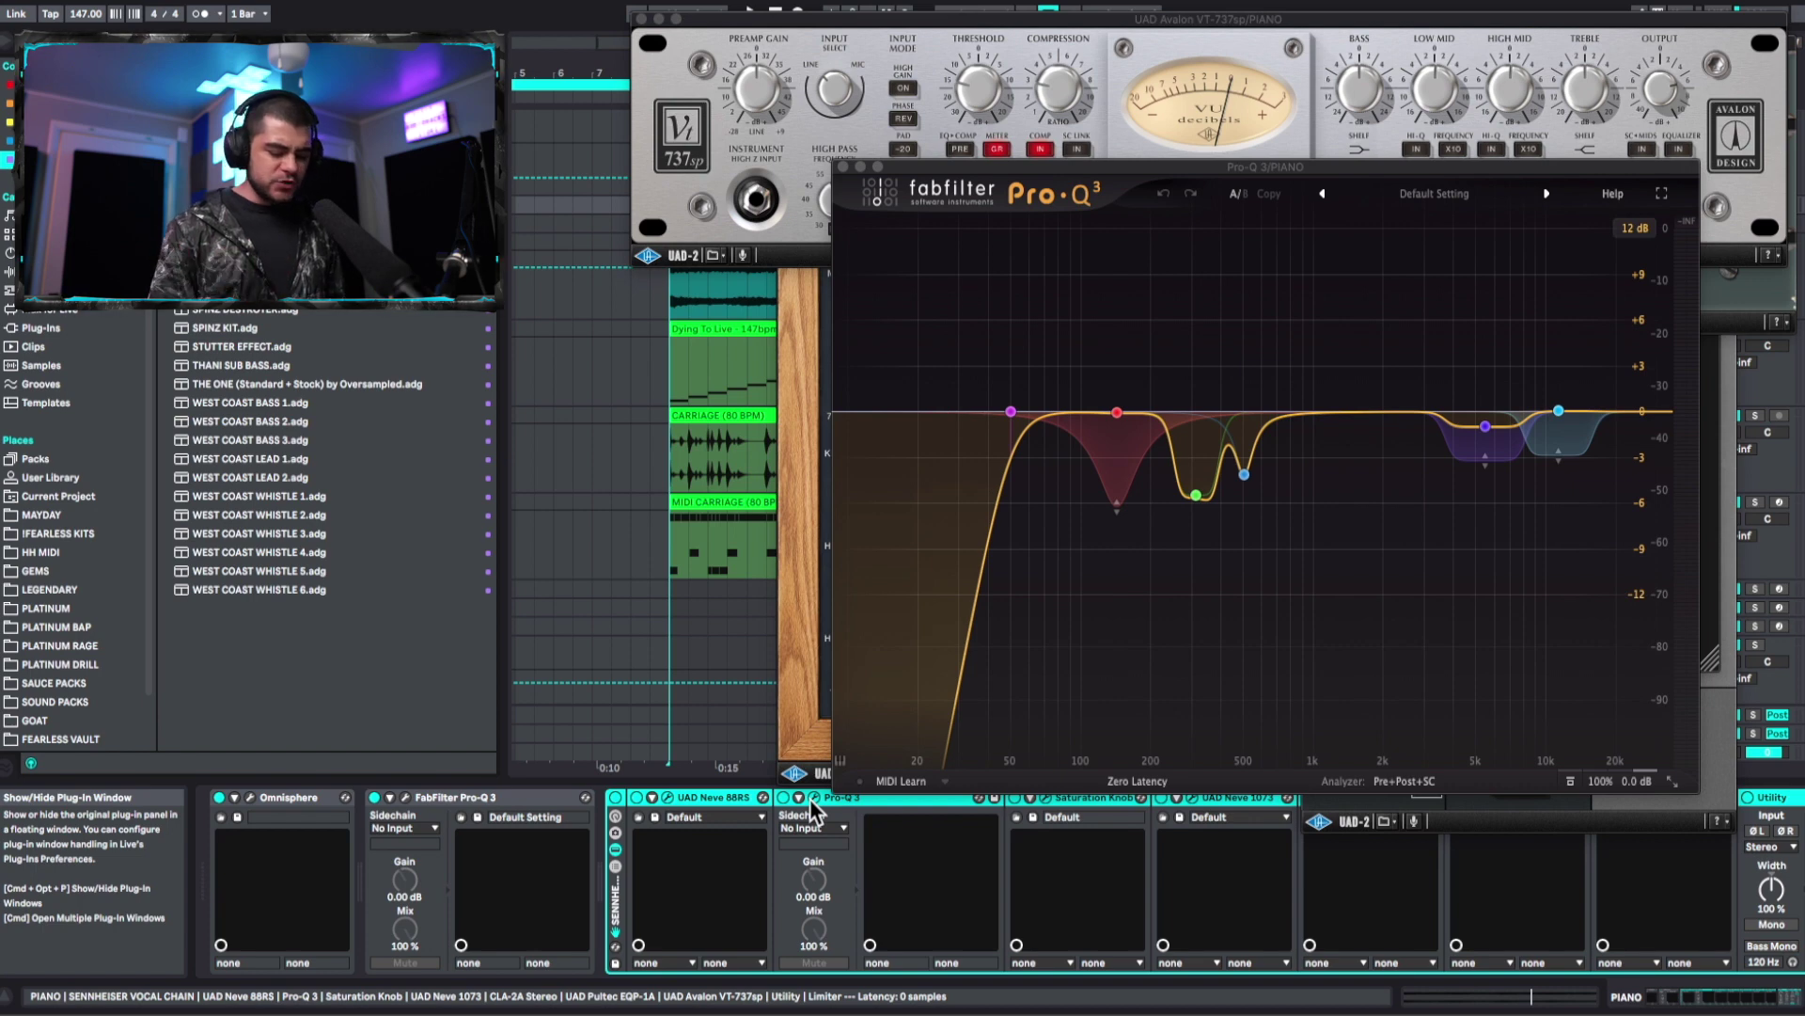
{"action": "left_click", "coordinate": [813, 798]}
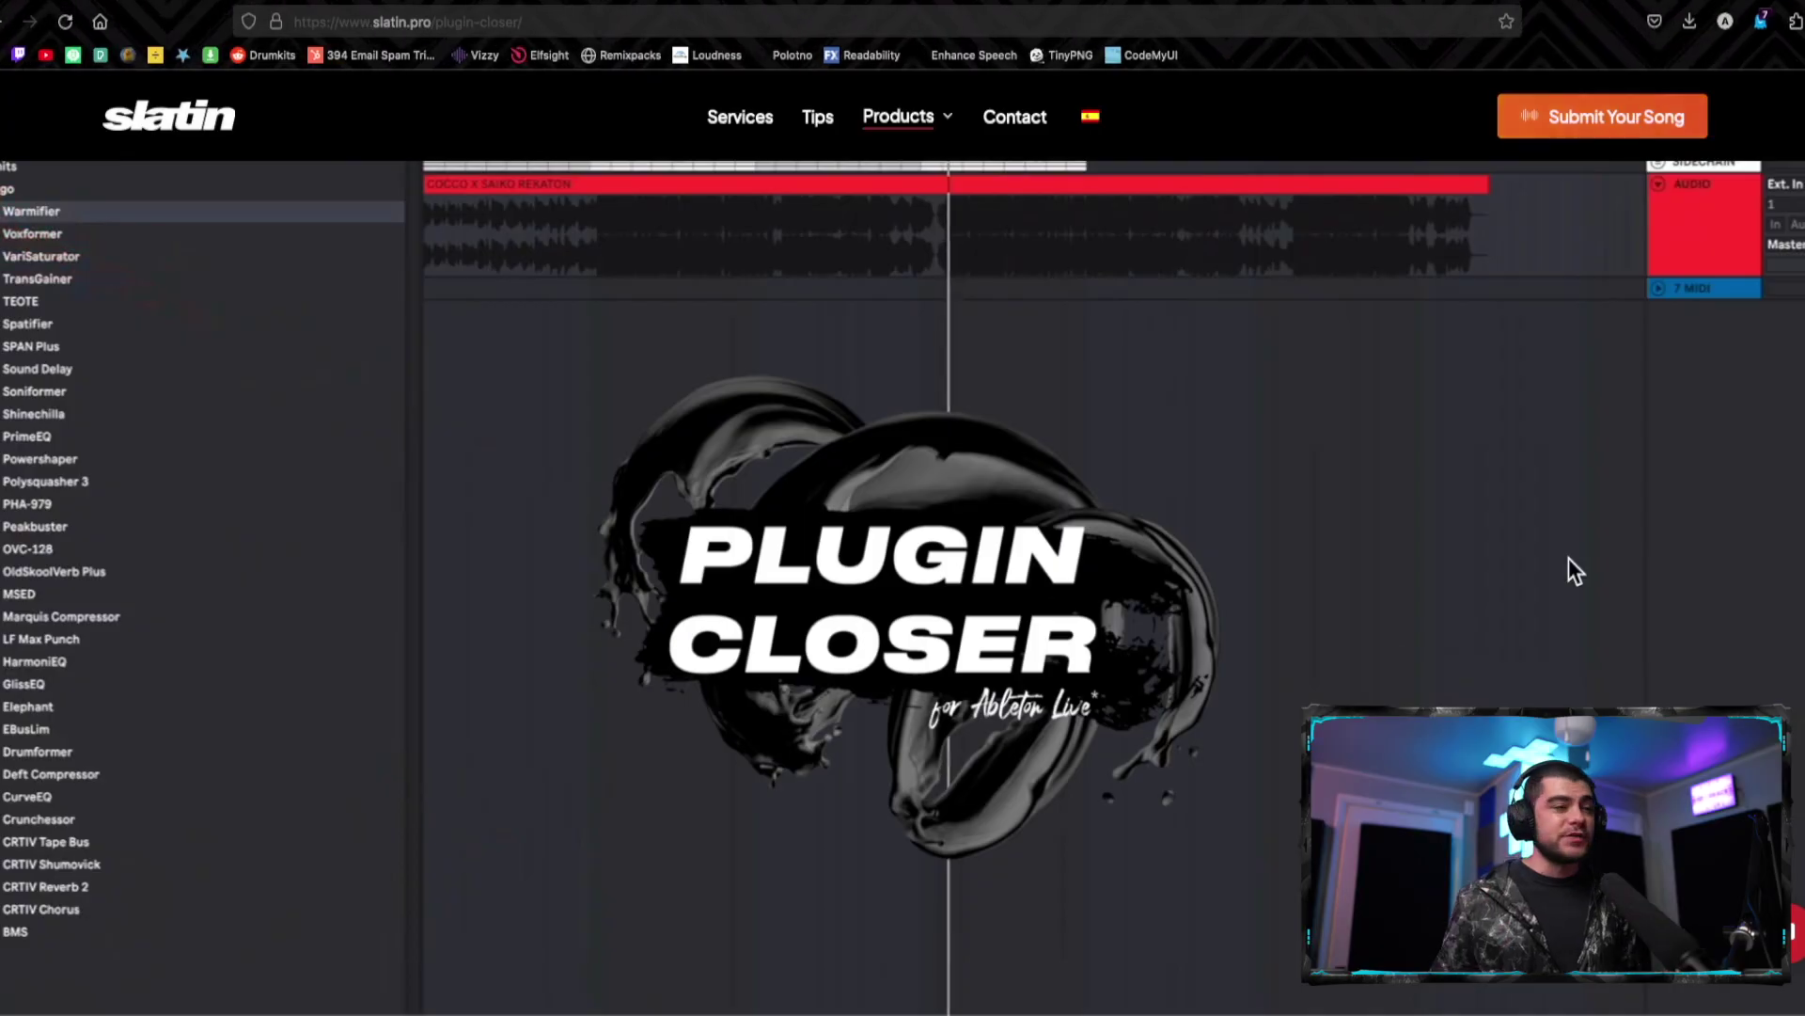
Step: Scroll to the Plugin Closer Features section and highlight '0% CPU Impact'
{"action": "scroll", "coordinate": [1457, 587], "scroll_direction": "down", "scroll_amount": 15}
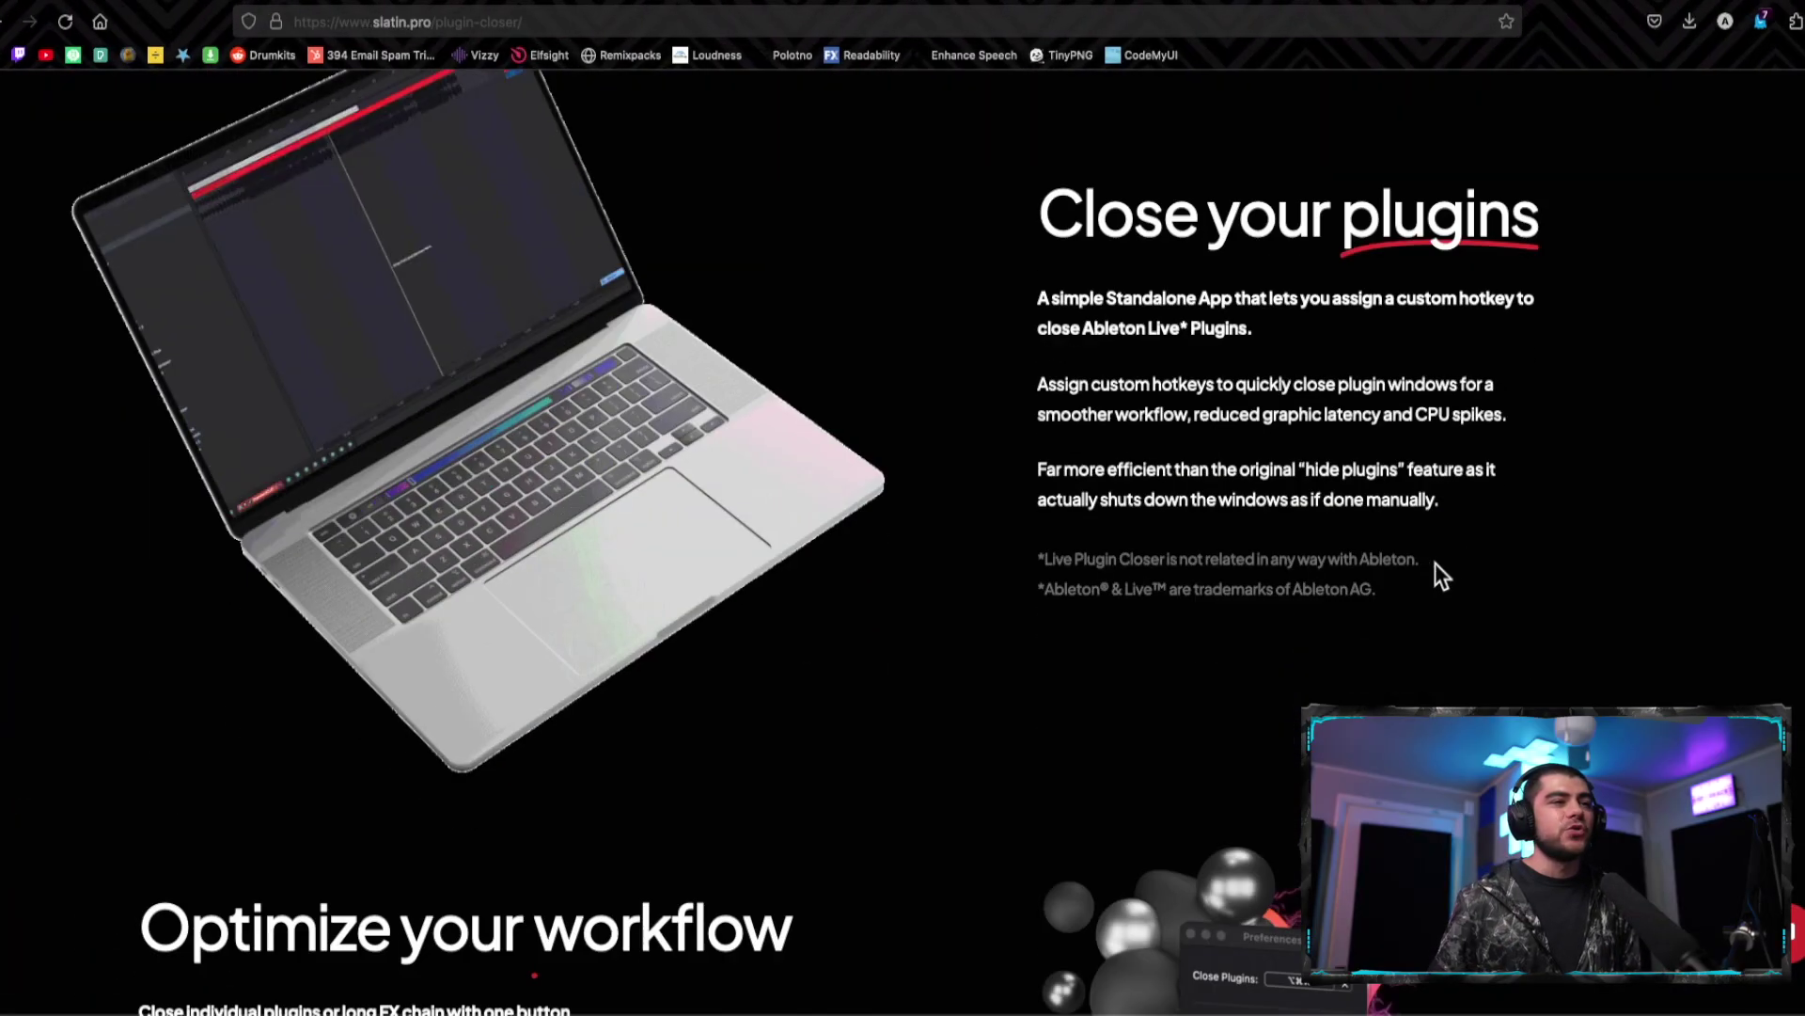
{"action": "scroll", "coordinate": [1403, 564], "scroll_direction": "down", "scroll_amount": 6}
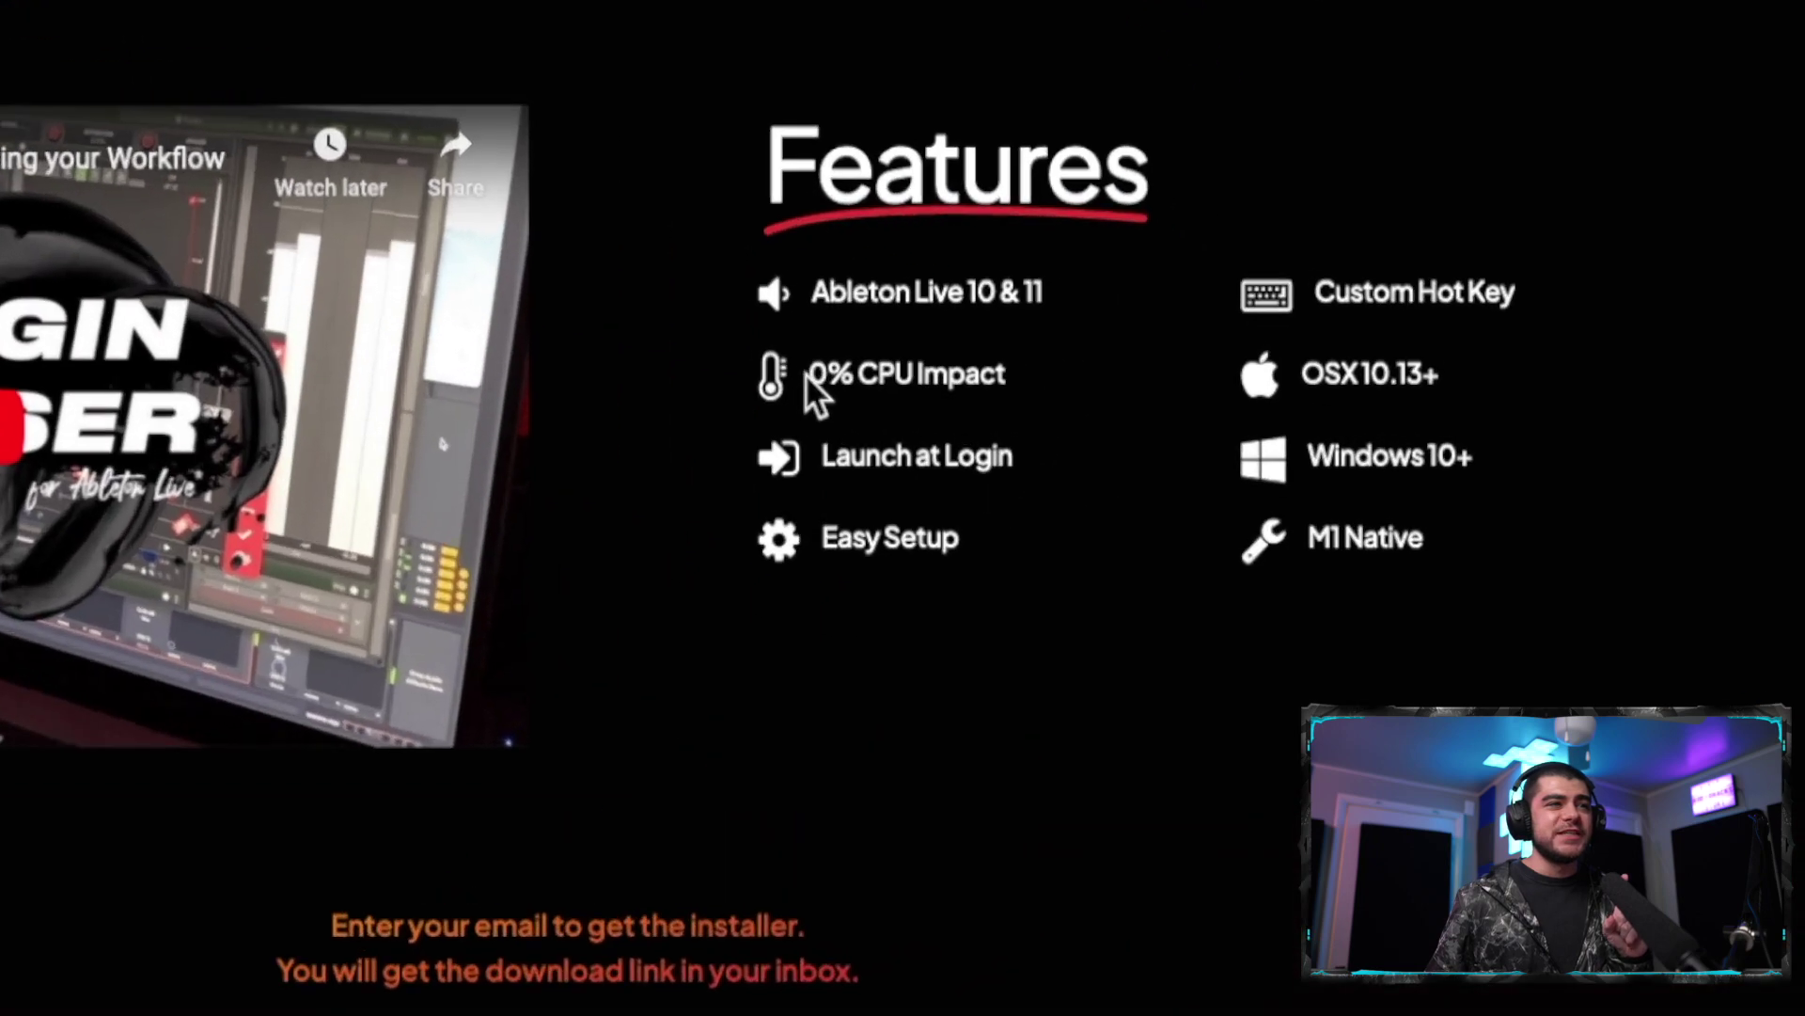
{"action": "left_click_drag", "start_coordinate": [805, 375], "coordinate": [1092, 390]}
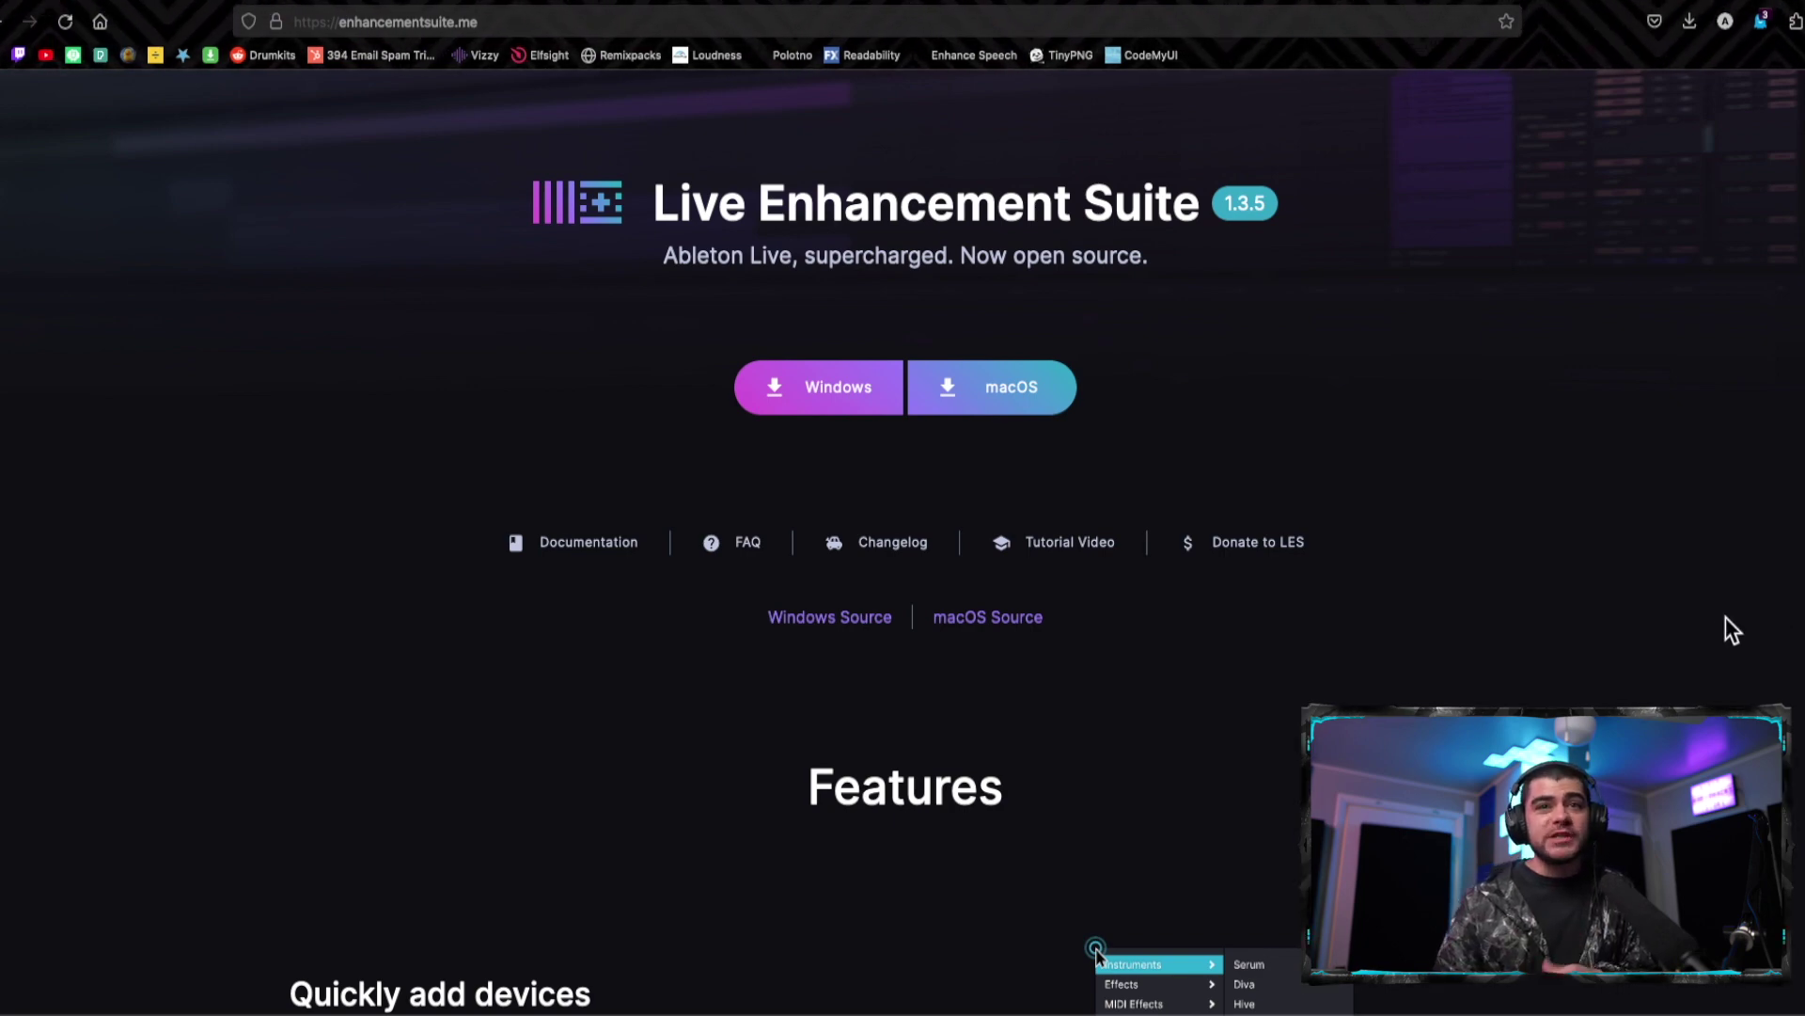
Step: Scroll the Live Enhancement Suite page and briefly highlight the 'Quickly add devices' heading
{"action": "scroll", "coordinate": [1733, 630], "scroll_direction": "down", "scroll_amount": 6}
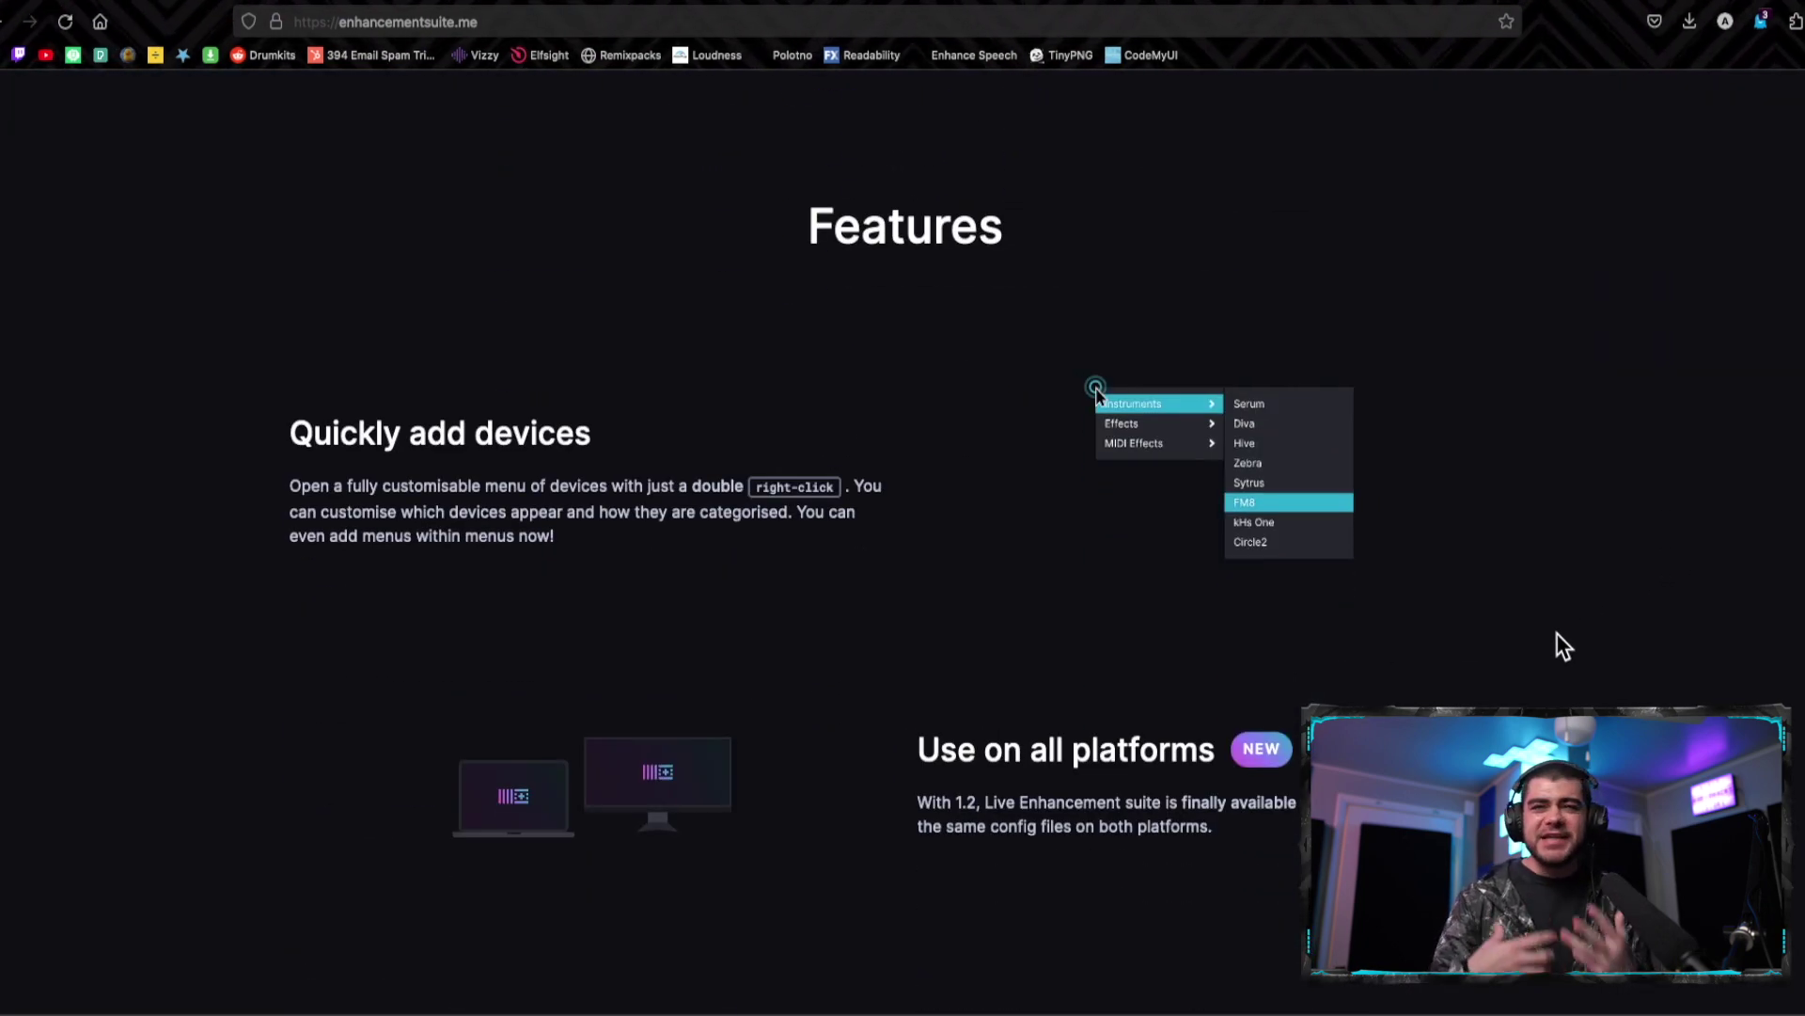
{"action": "scroll", "coordinate": [1548, 636], "scroll_direction": "down", "scroll_amount": 2}
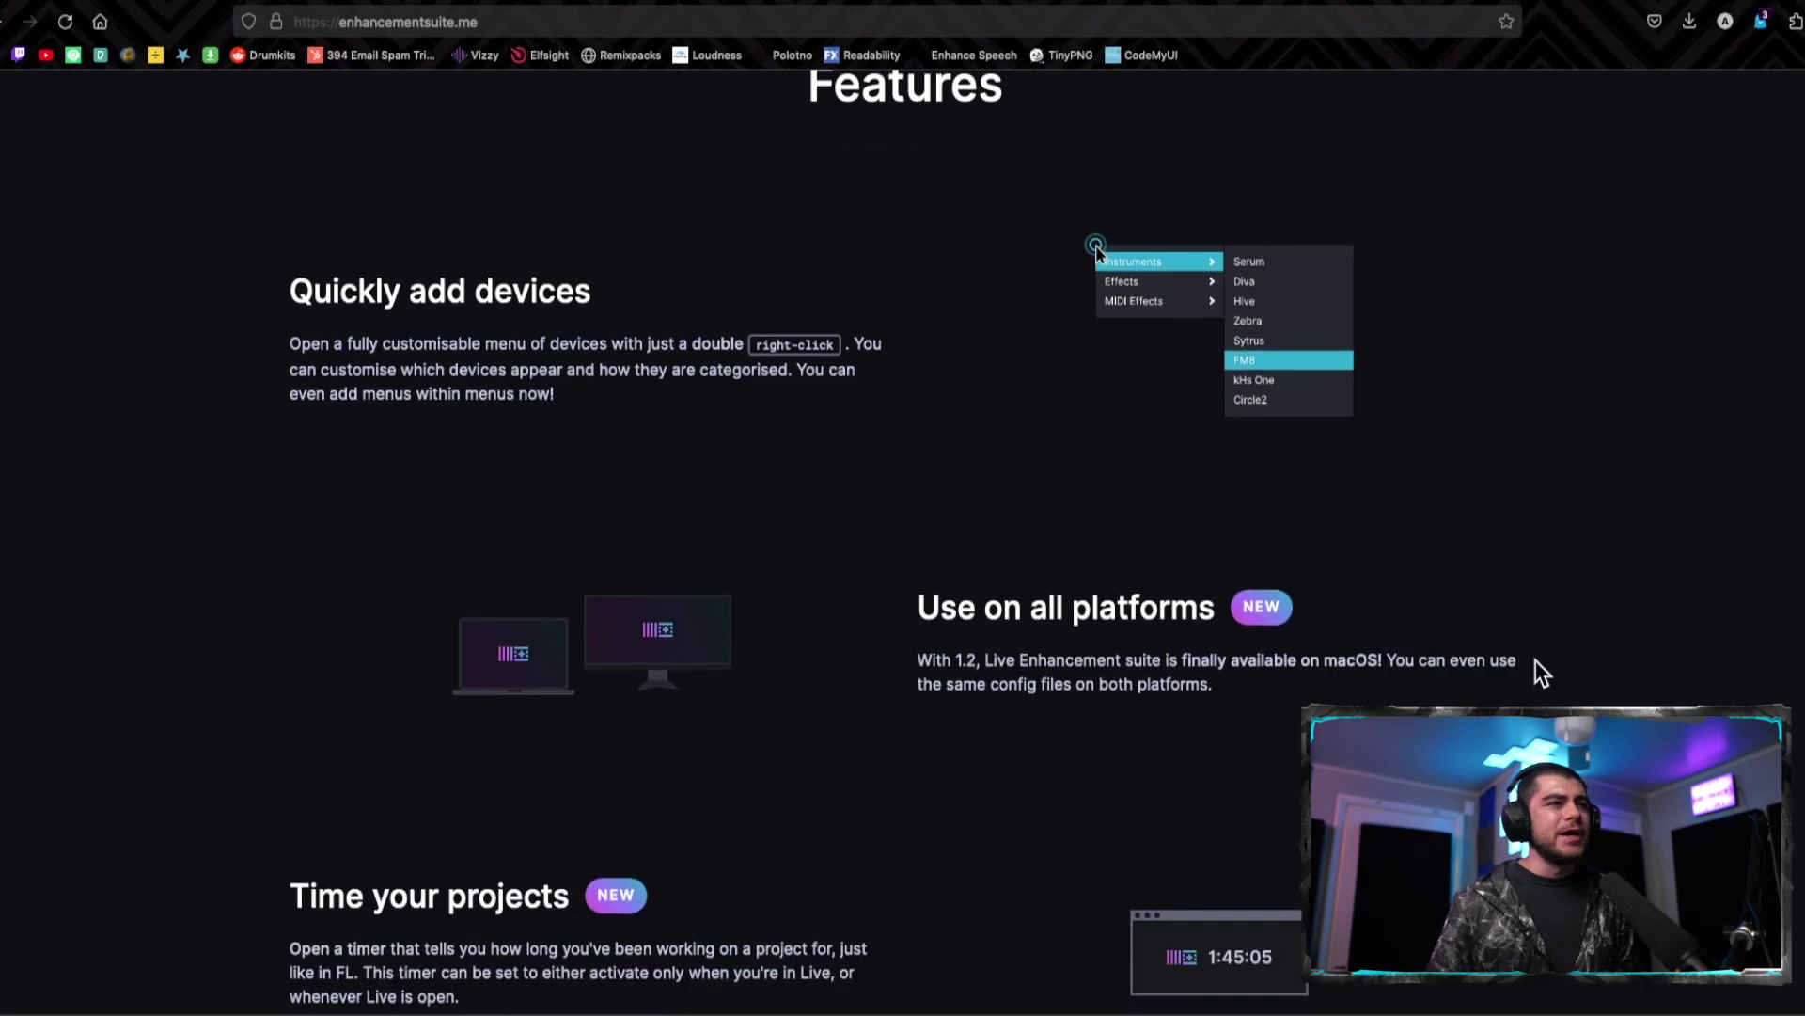
{"action": "scroll", "coordinate": [1540, 670], "scroll_direction": "up", "scroll_amount": 1}
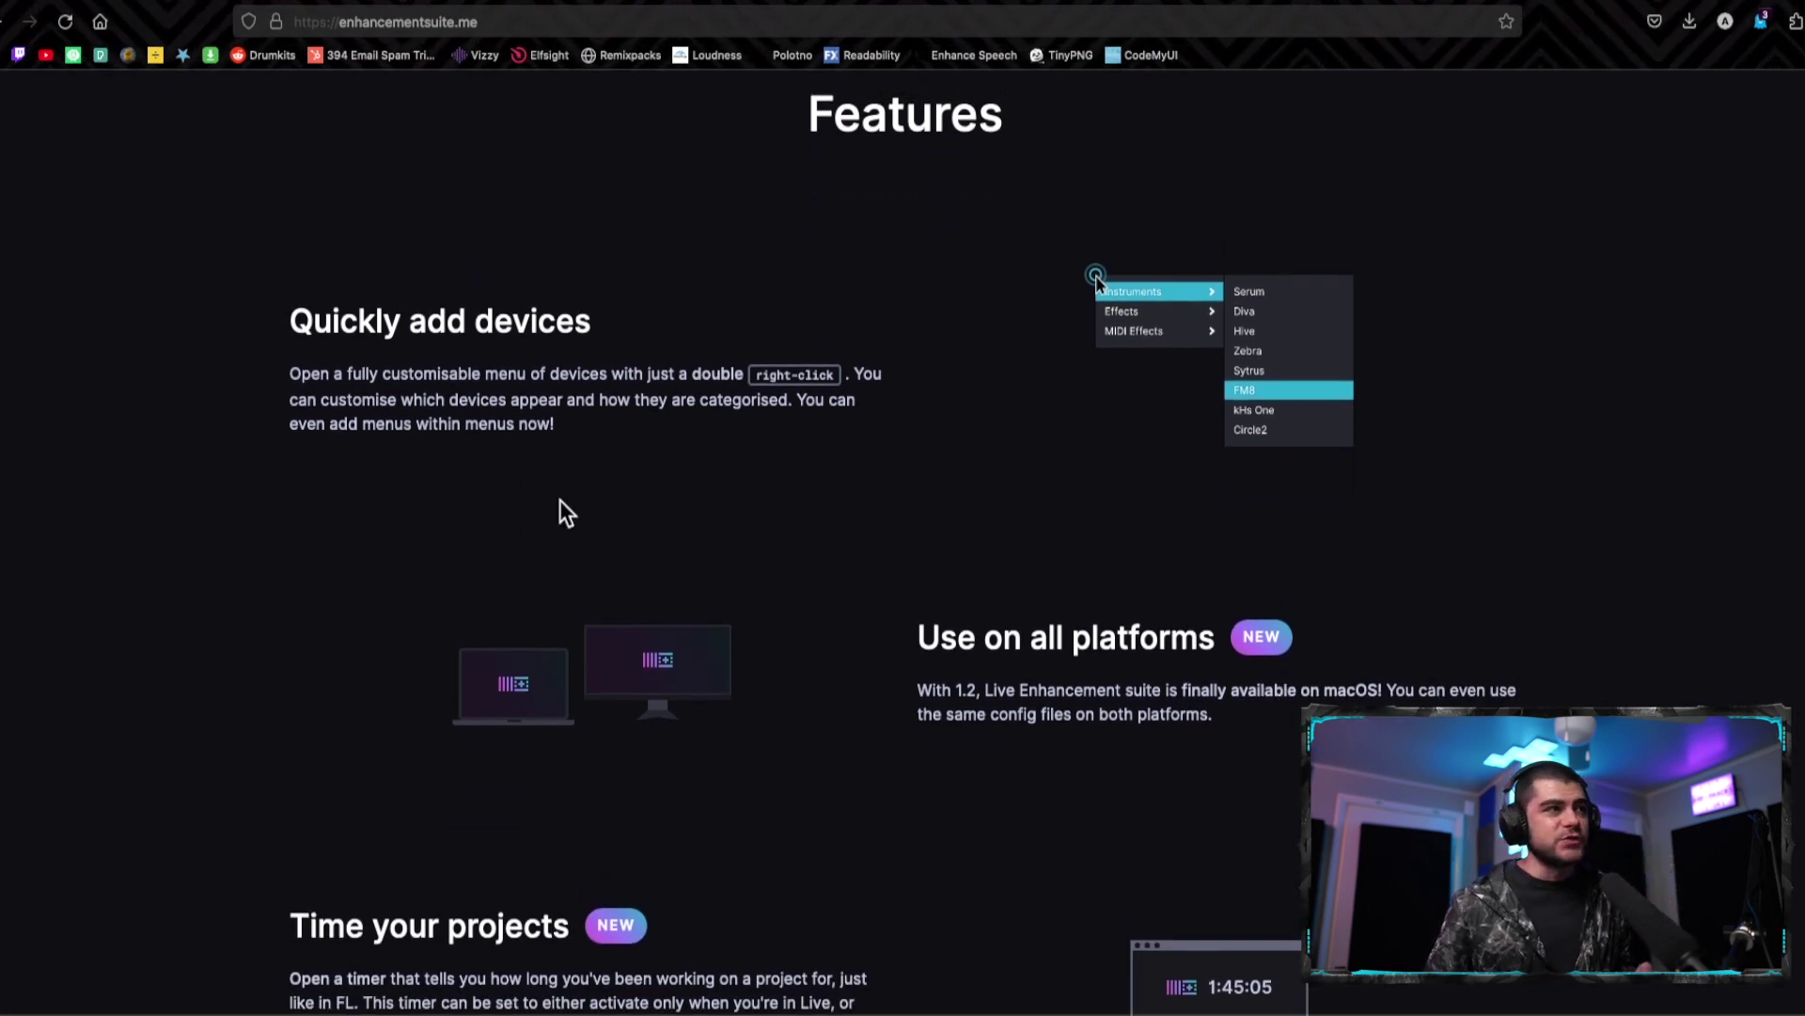
{"action": "left_click_drag", "start_coordinate": [286, 320], "coordinate": [617, 335]}
{"action": "left_click", "coordinate": [615, 334]}
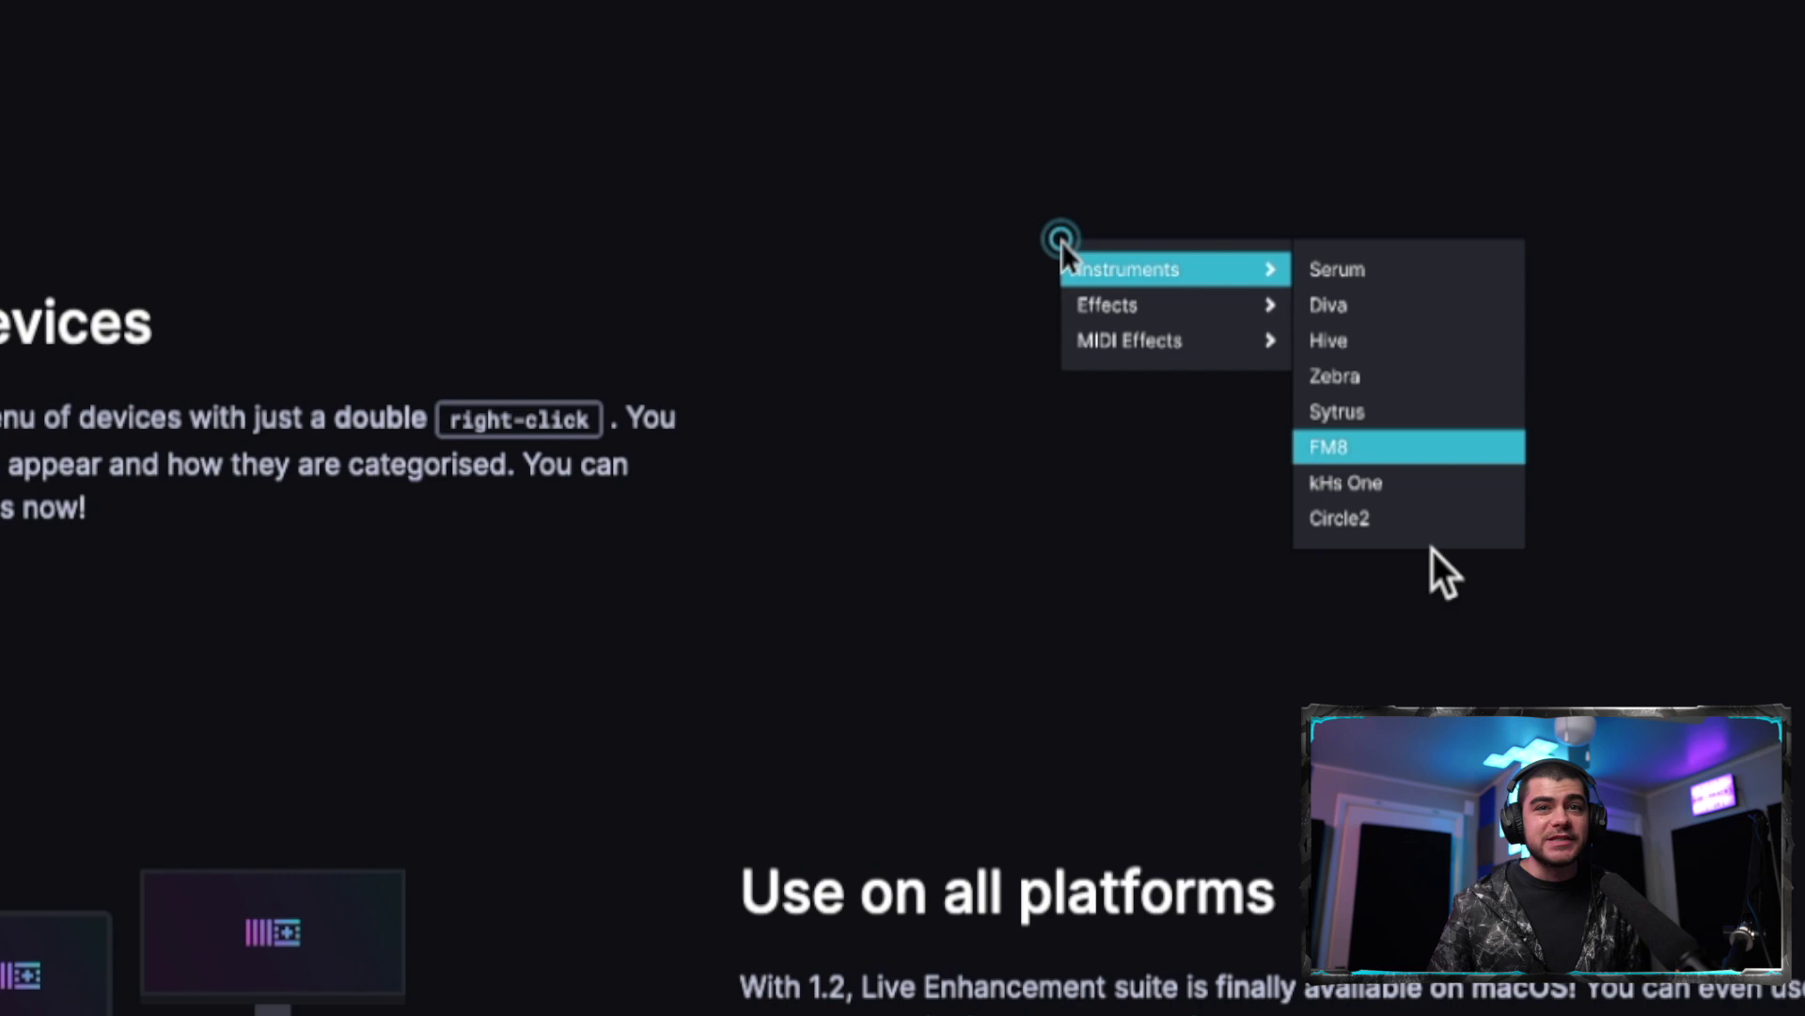
Step: Highlight the 'Close all plugin windows' feature heading, then scroll further down the page
{"action": "scroll", "coordinate": [1223, 508], "scroll_direction": "down", "scroll_amount": 5}
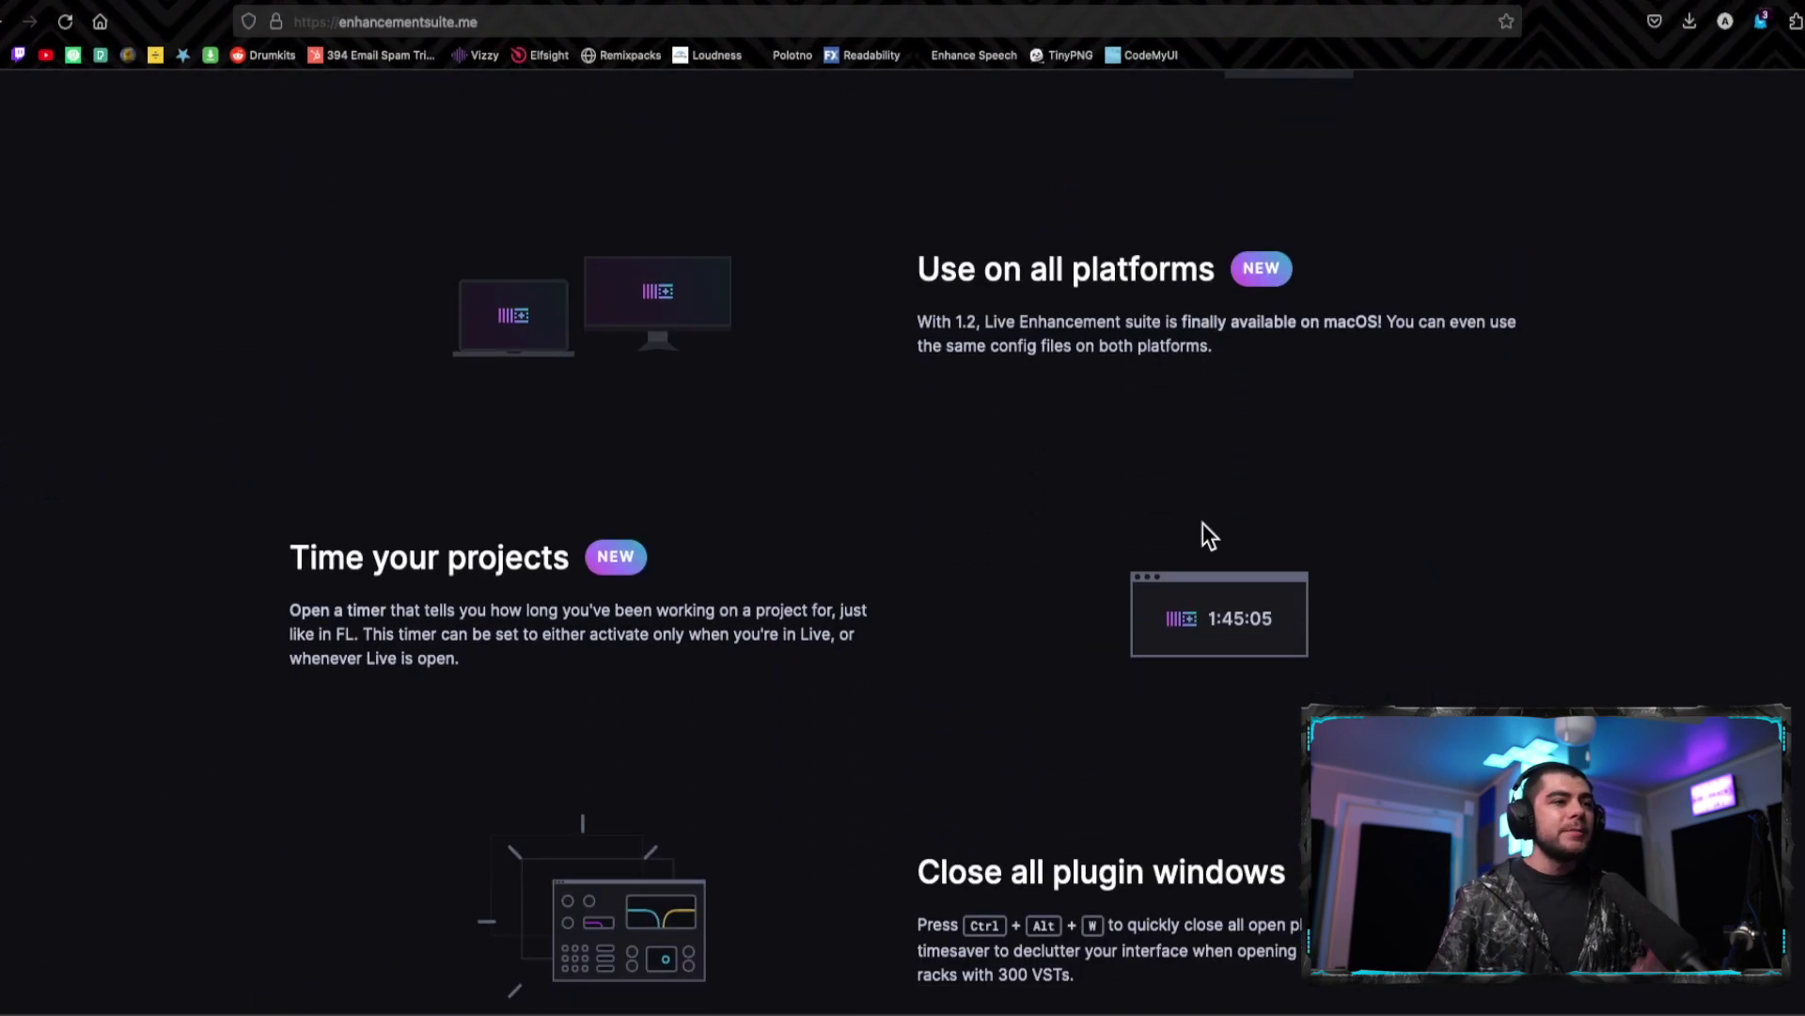
{"action": "scroll", "coordinate": [1203, 522], "scroll_direction": "down", "scroll_amount": 3}
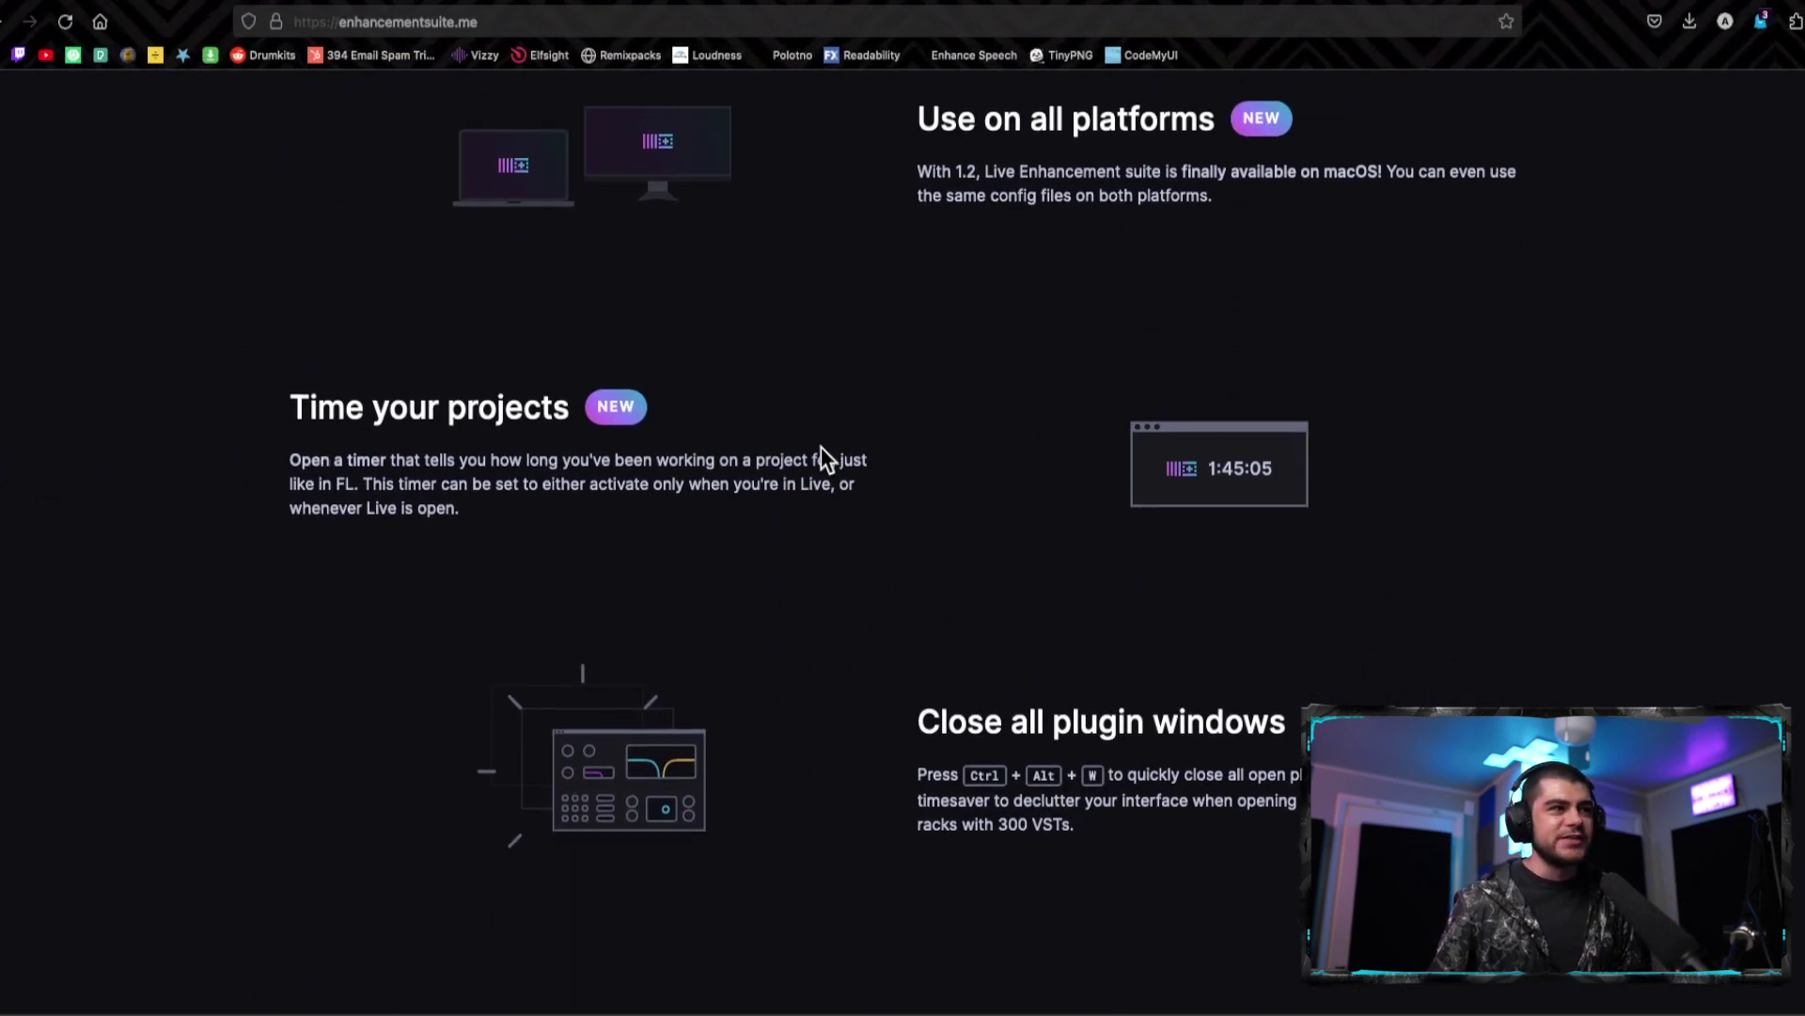
{"action": "scroll", "coordinate": [846, 461], "scroll_direction": "down", "scroll_amount": 4}
{"action": "triple_click", "coordinate": [959, 405]}
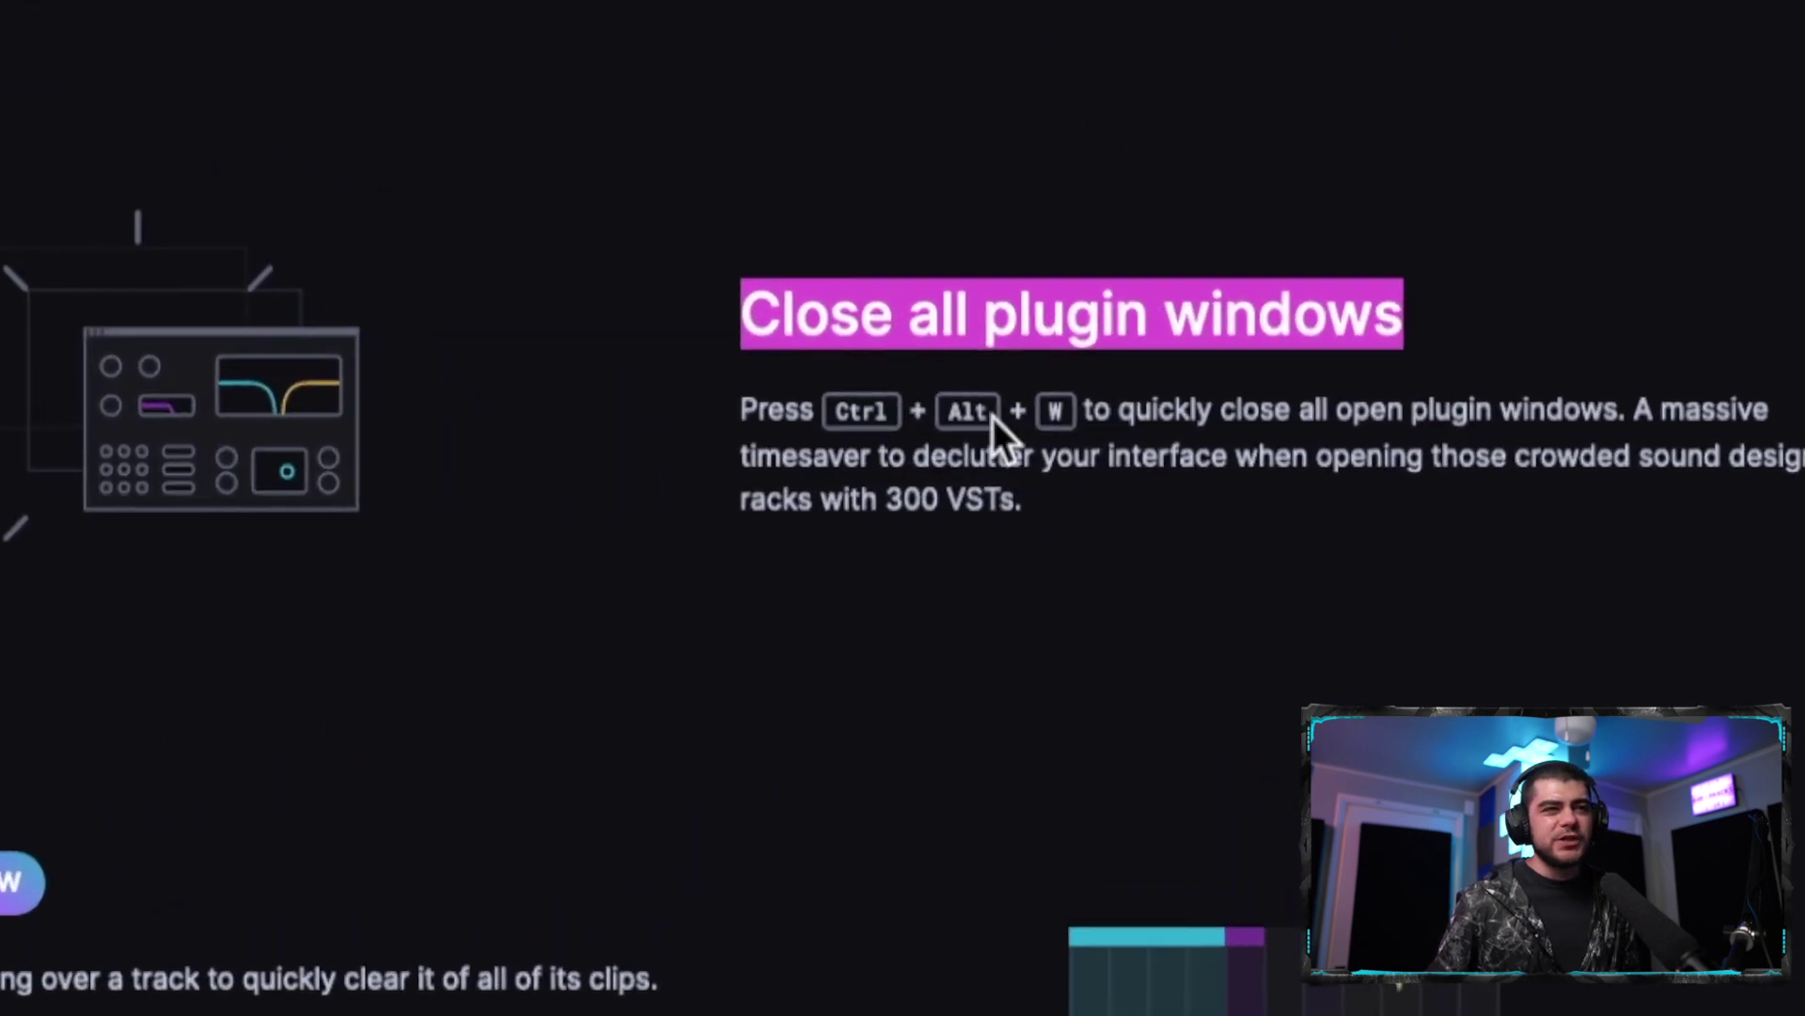
{"action": "scroll", "coordinate": [686, 513], "scroll_direction": "down", "scroll_amount": 5}
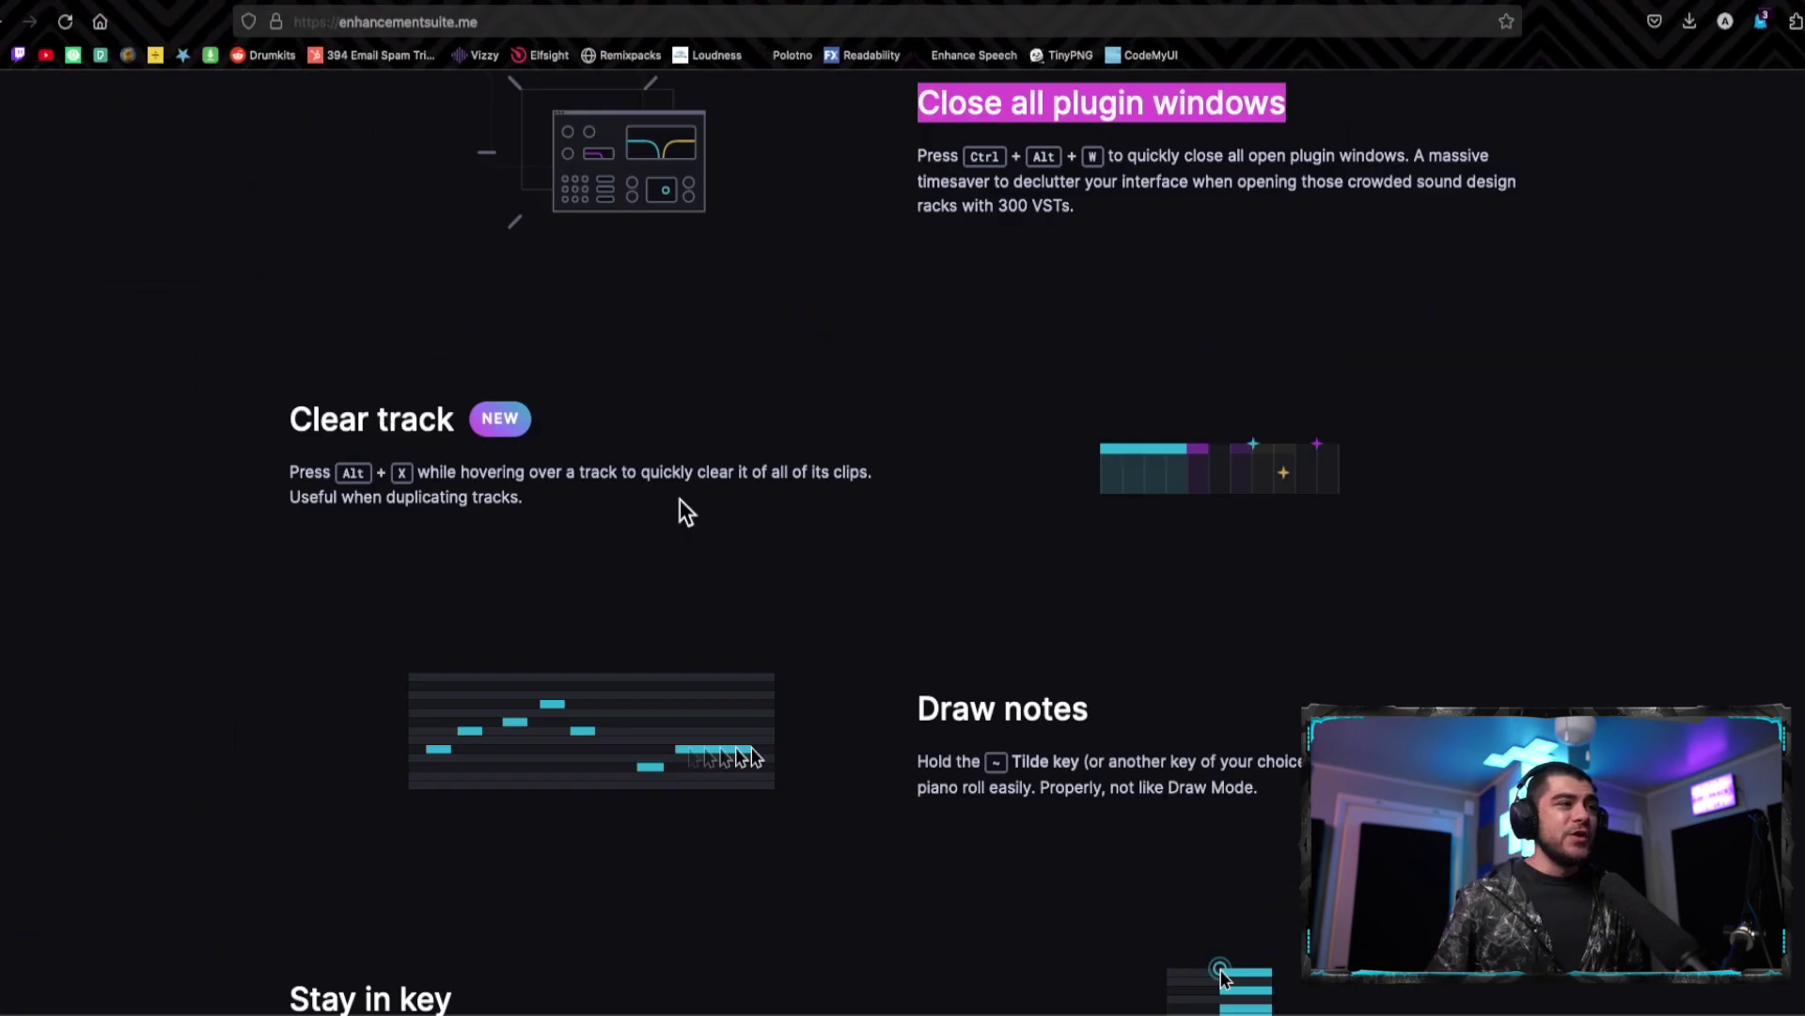
{"action": "scroll", "coordinate": [1274, 617], "scroll_direction": "down", "scroll_amount": 10}
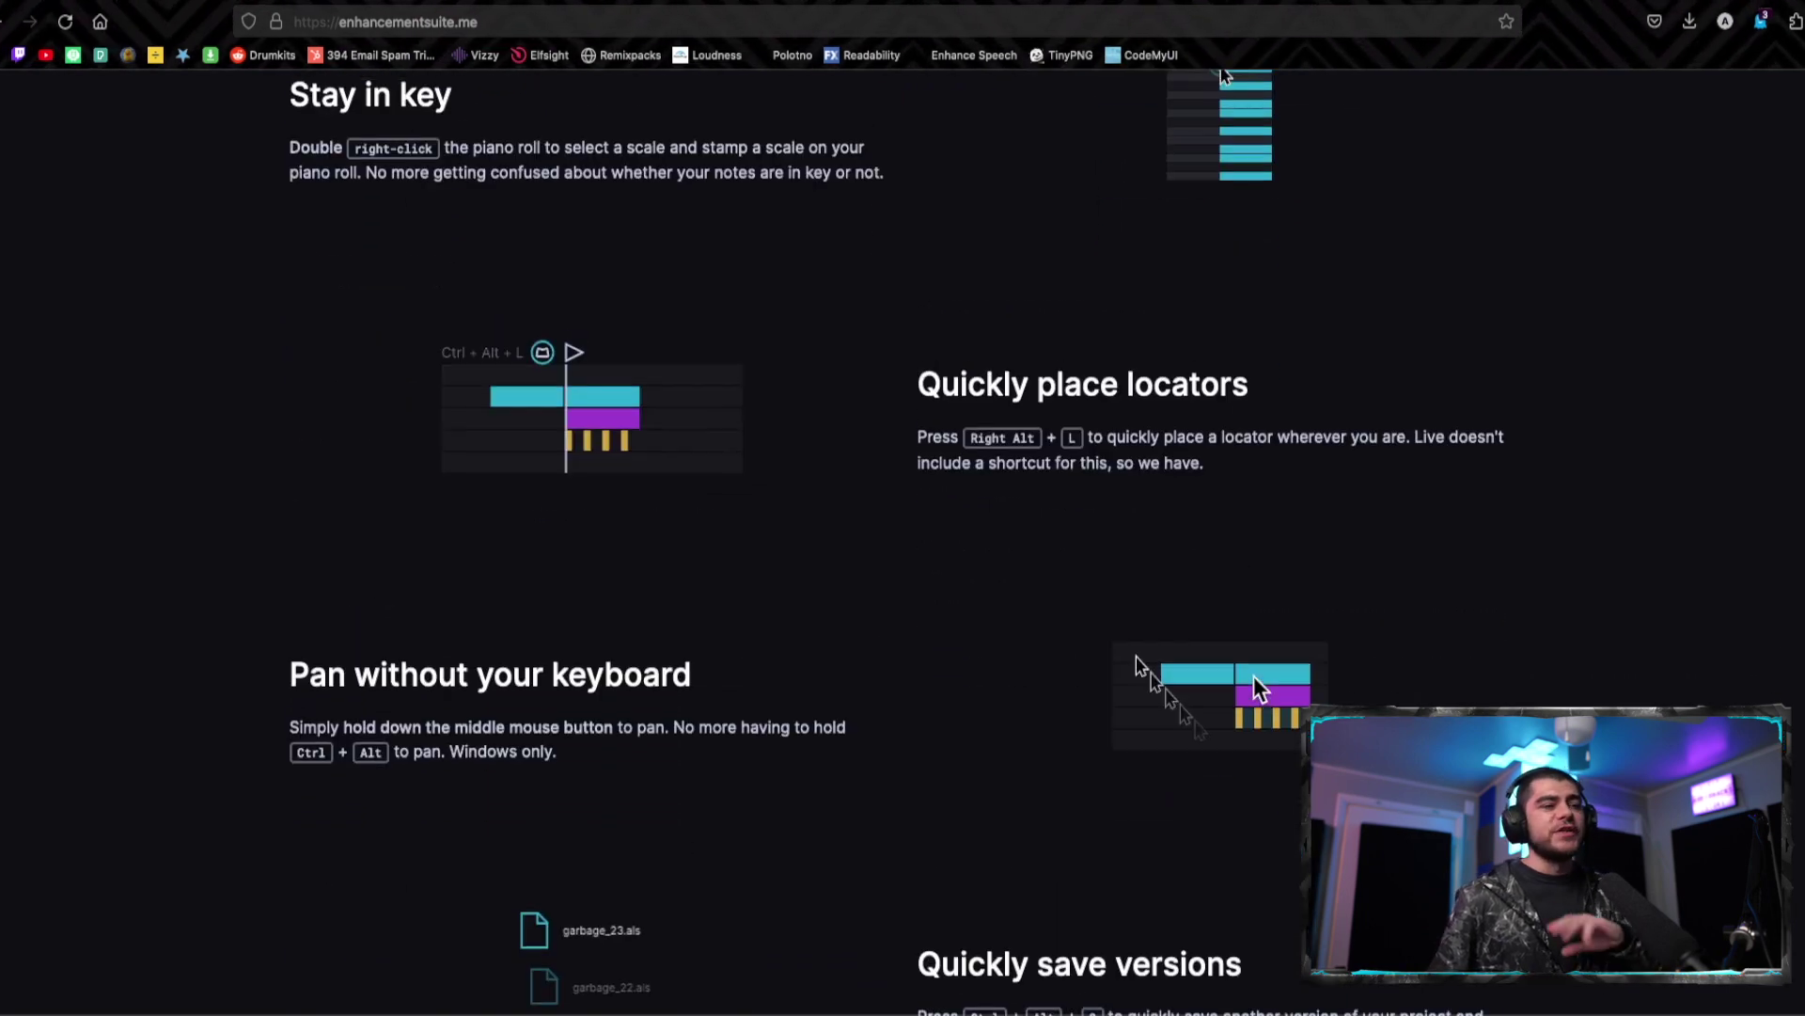
{"action": "scroll", "coordinate": [1272, 696], "scroll_direction": "down", "scroll_amount": 7}
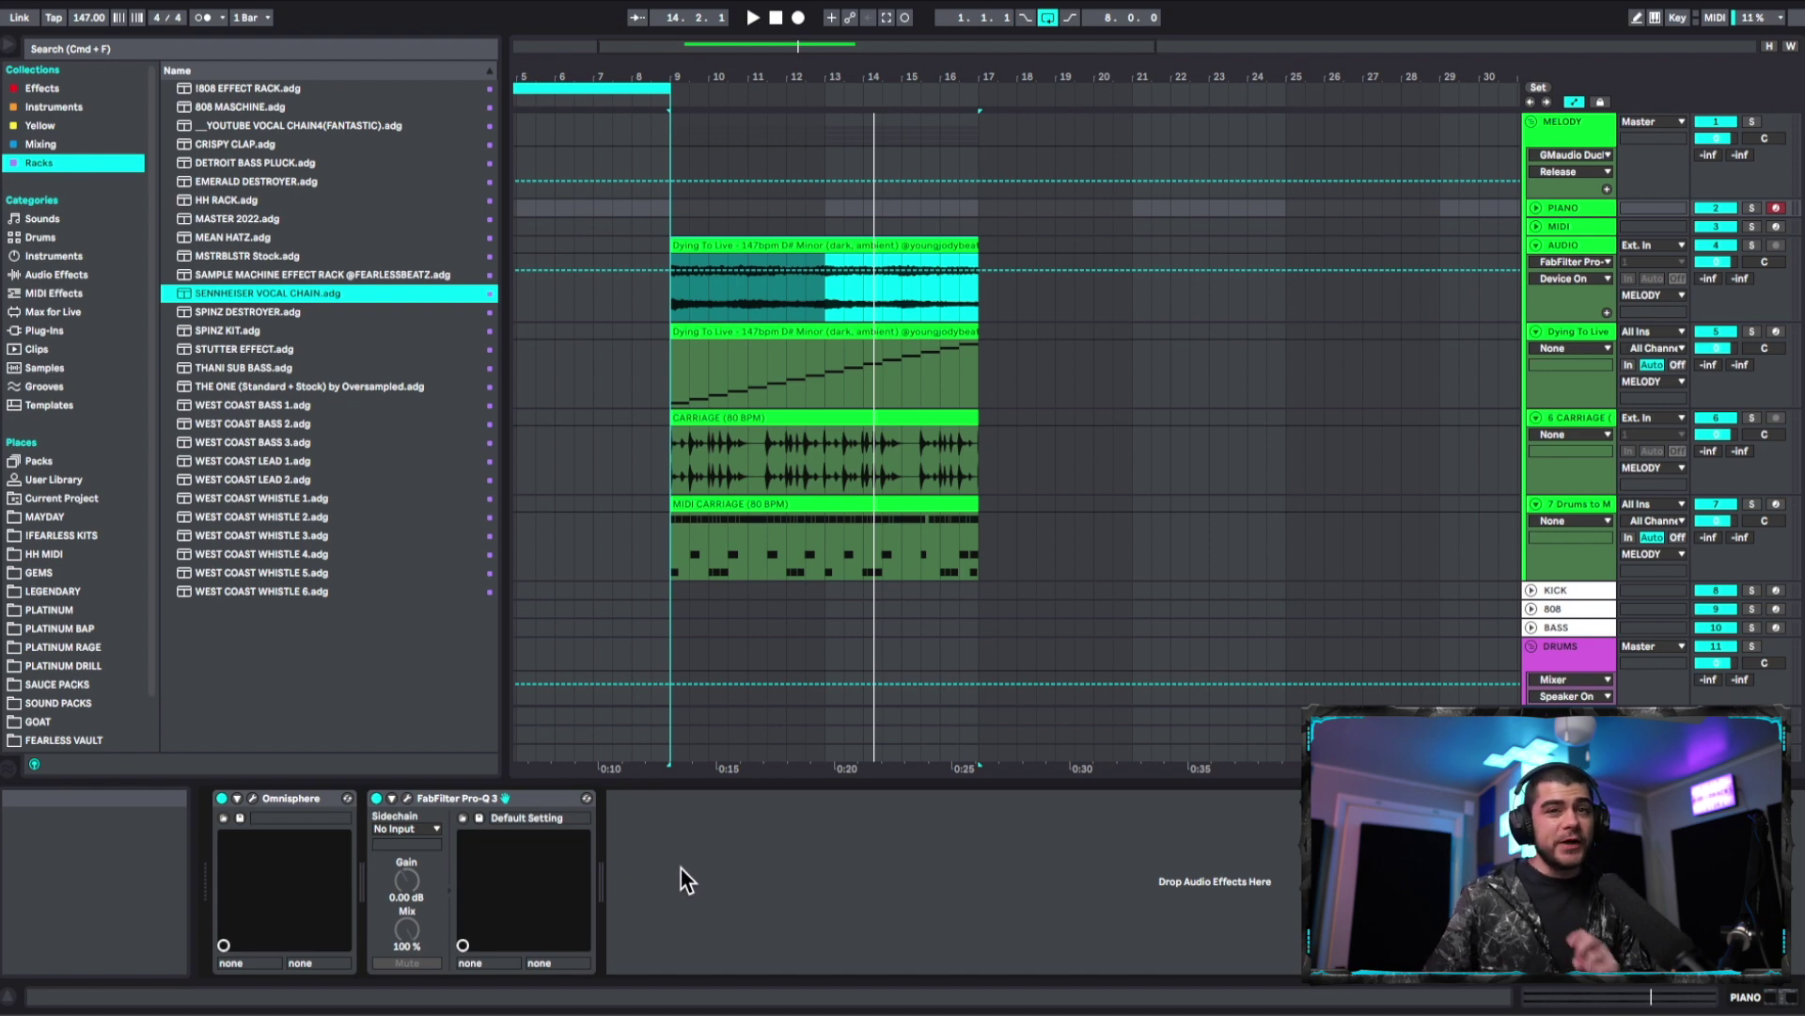
Step: Add Oxford Inflator from the quick-add menu's Effects > LimiterClipper submenu
{"action": "right_click", "coordinate": [784, 815]}
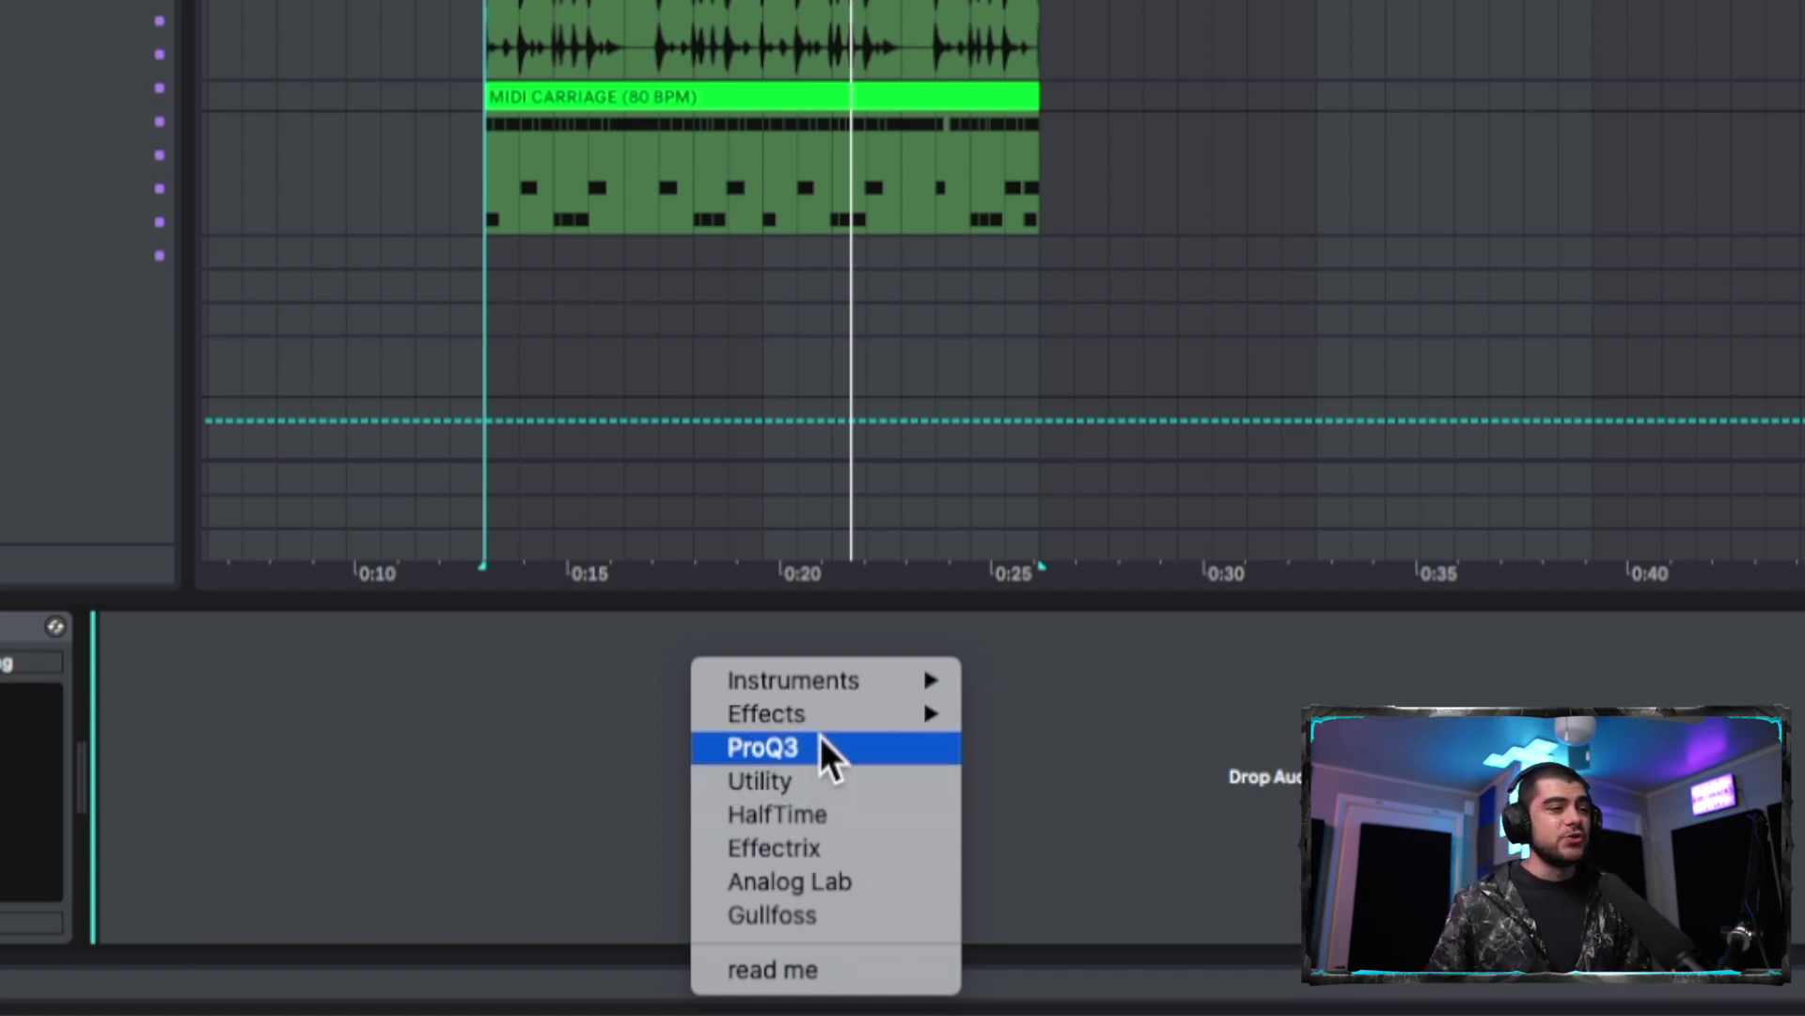
{"action": "mouse_move", "coordinate": [823, 713]}
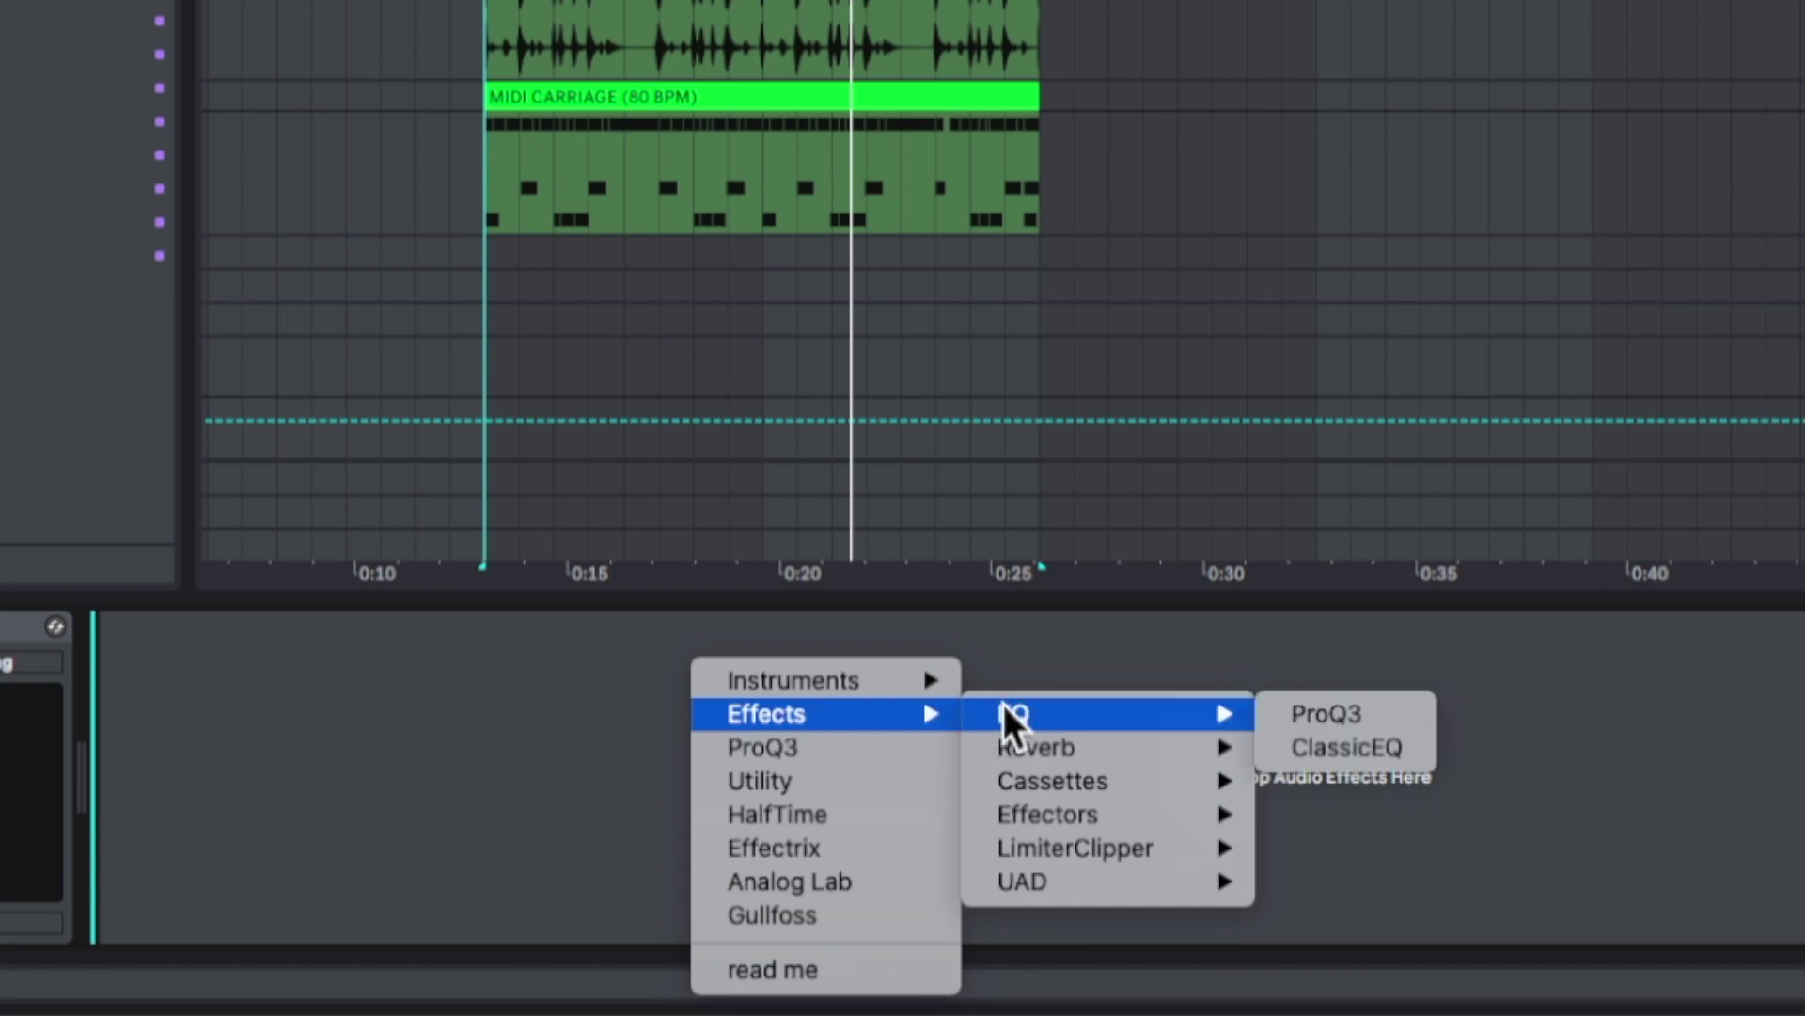
{"action": "mouse_move", "coordinate": [1033, 749]}
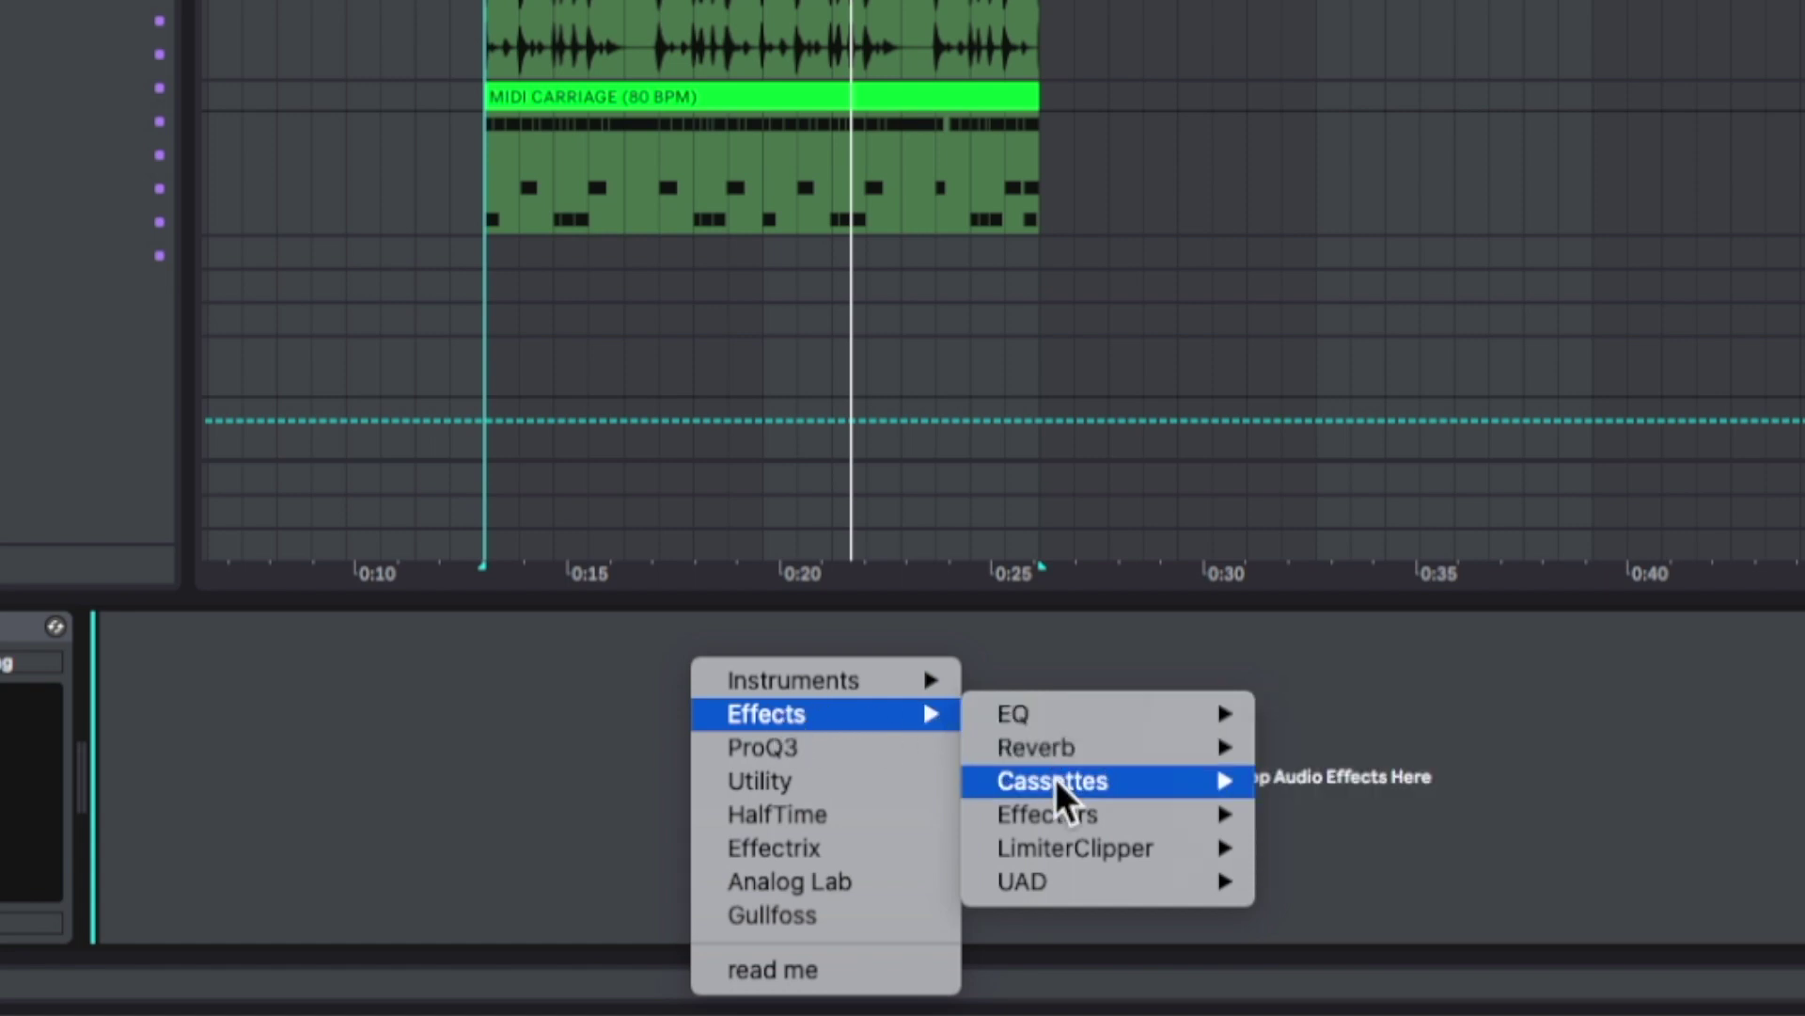
{"action": "mouse_move", "coordinate": [1072, 818]}
{"action": "mouse_move", "coordinate": [1111, 849]}
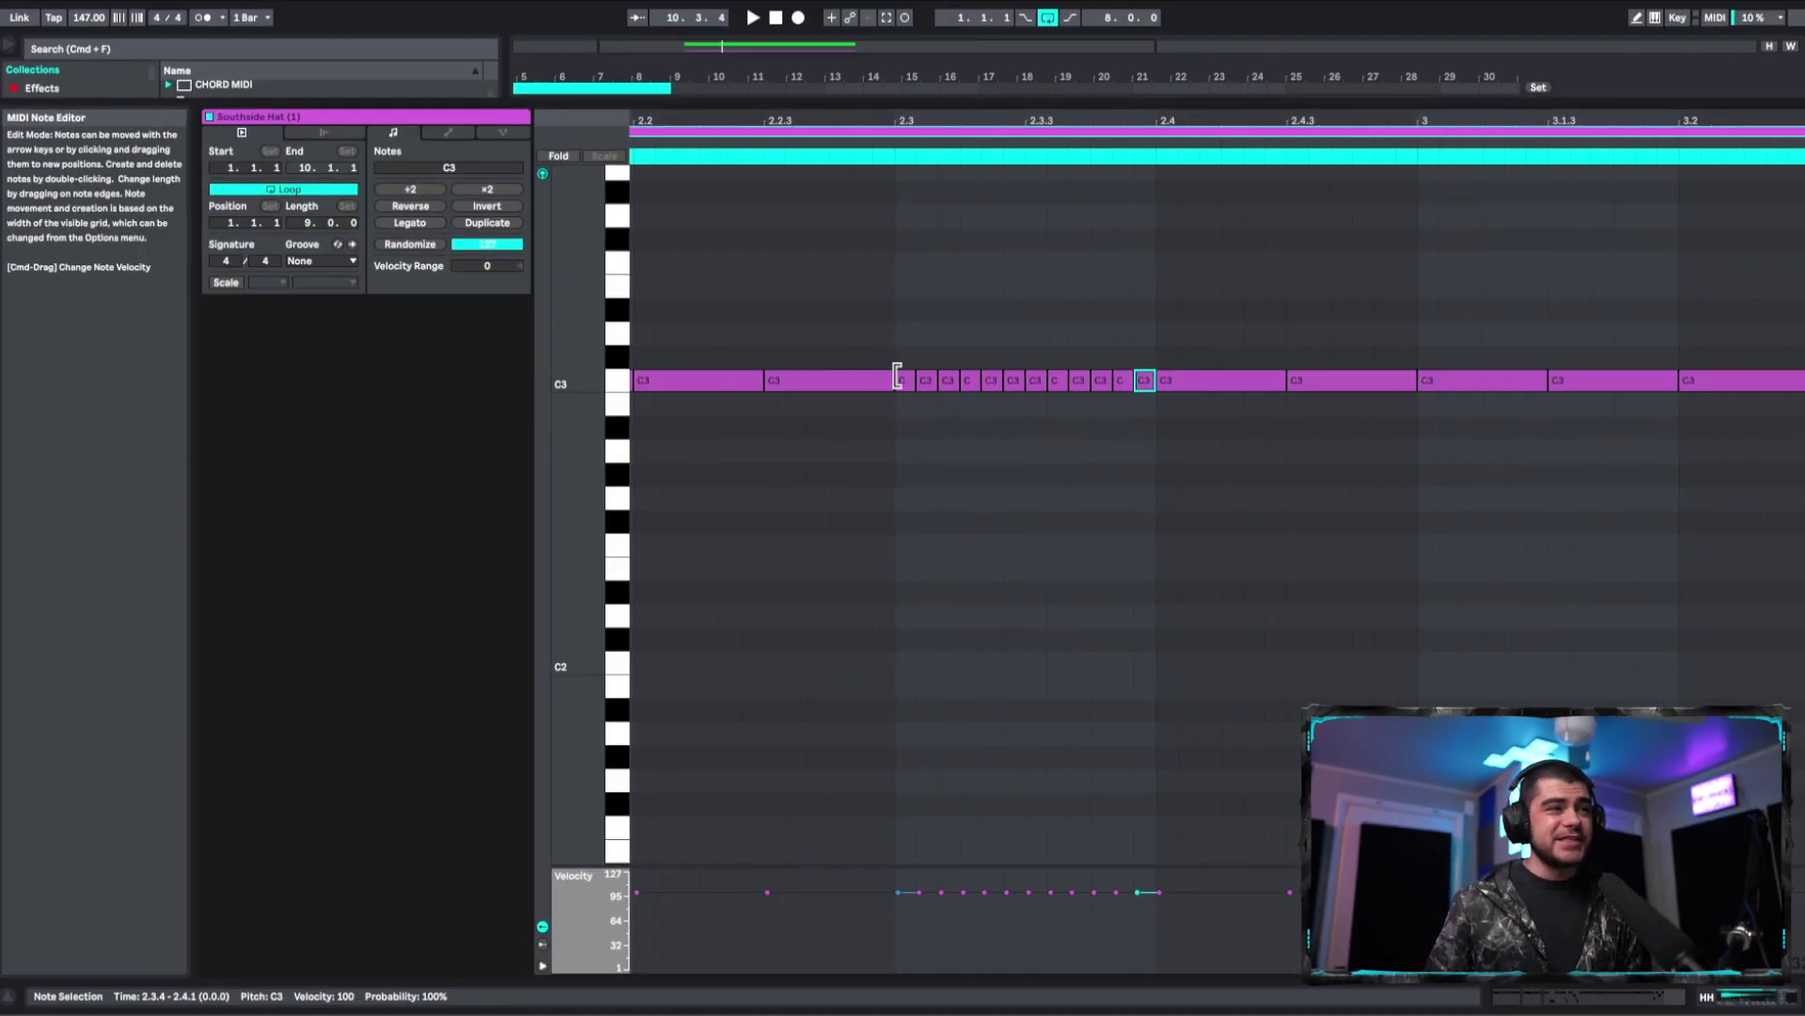
Step: Select the twelve short C3 hat notes near 2.3, redraw their velocities, and turn Fixed Grid off
{"action": "left_click_drag", "start_coordinate": [900, 323], "coordinate": [946, 384]}
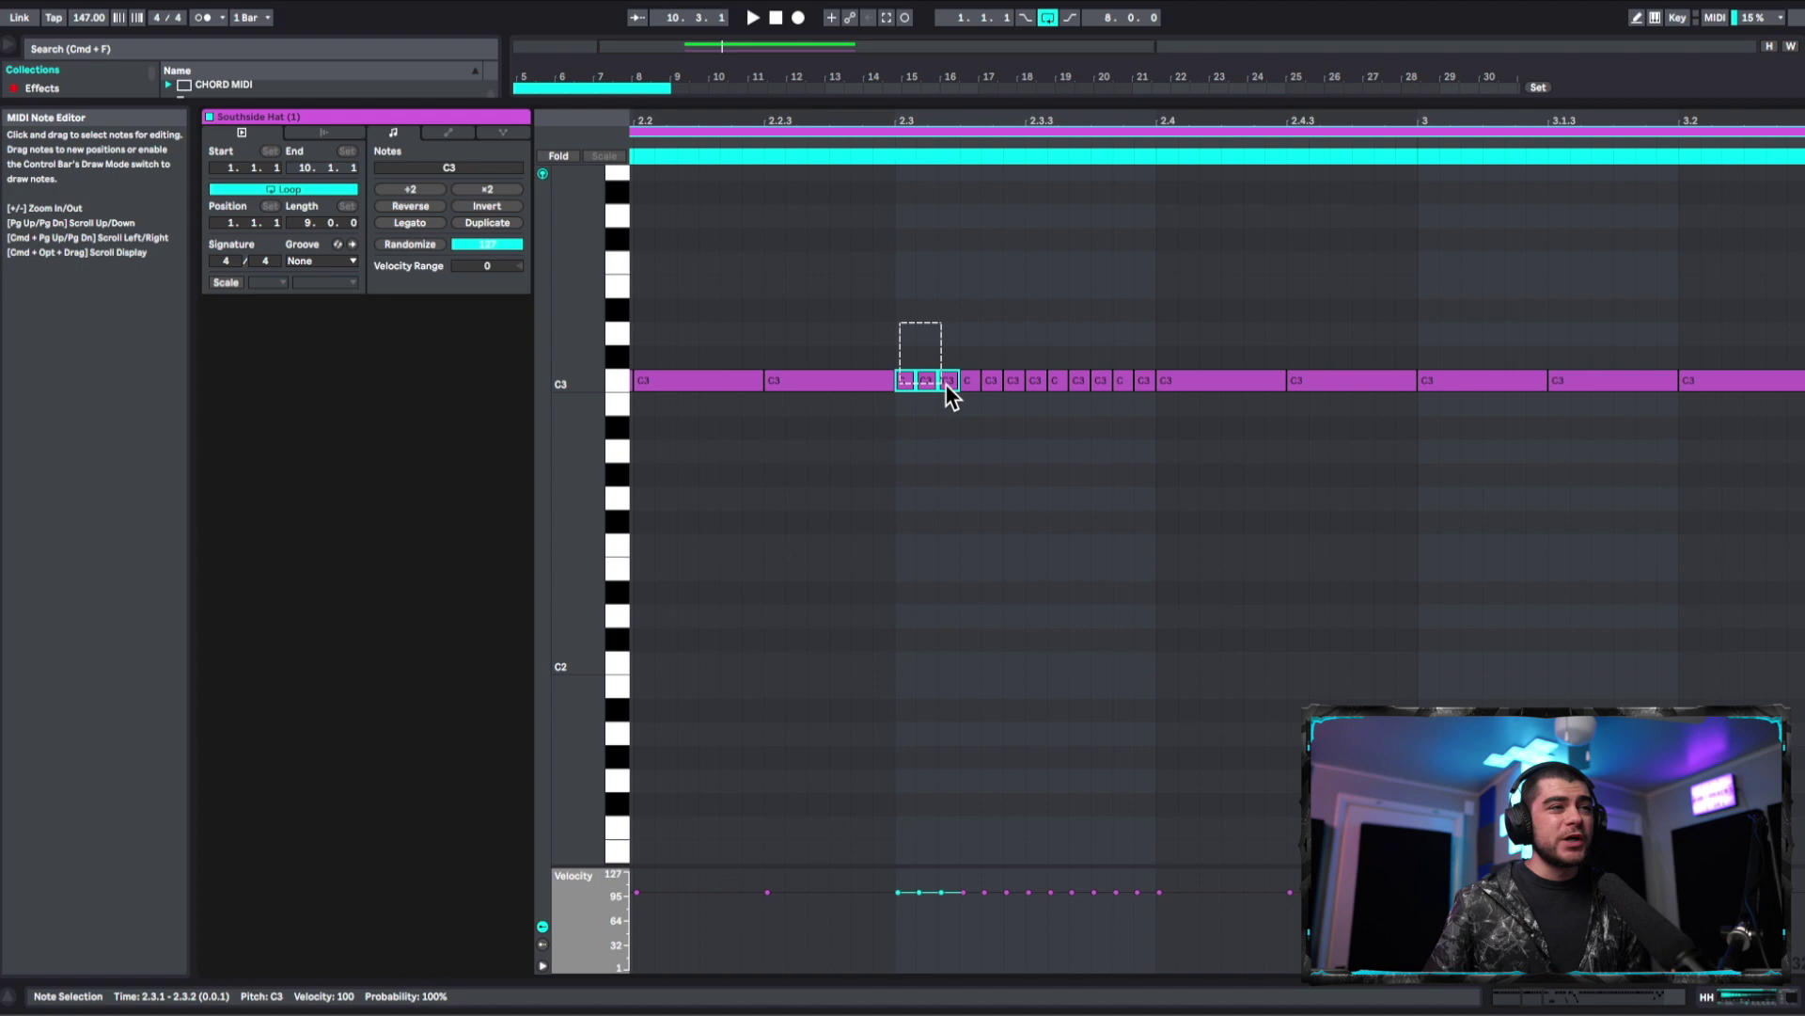
{"action": "left_click_drag", "start_coordinate": [1138, 476], "coordinate": [1141, 476]}
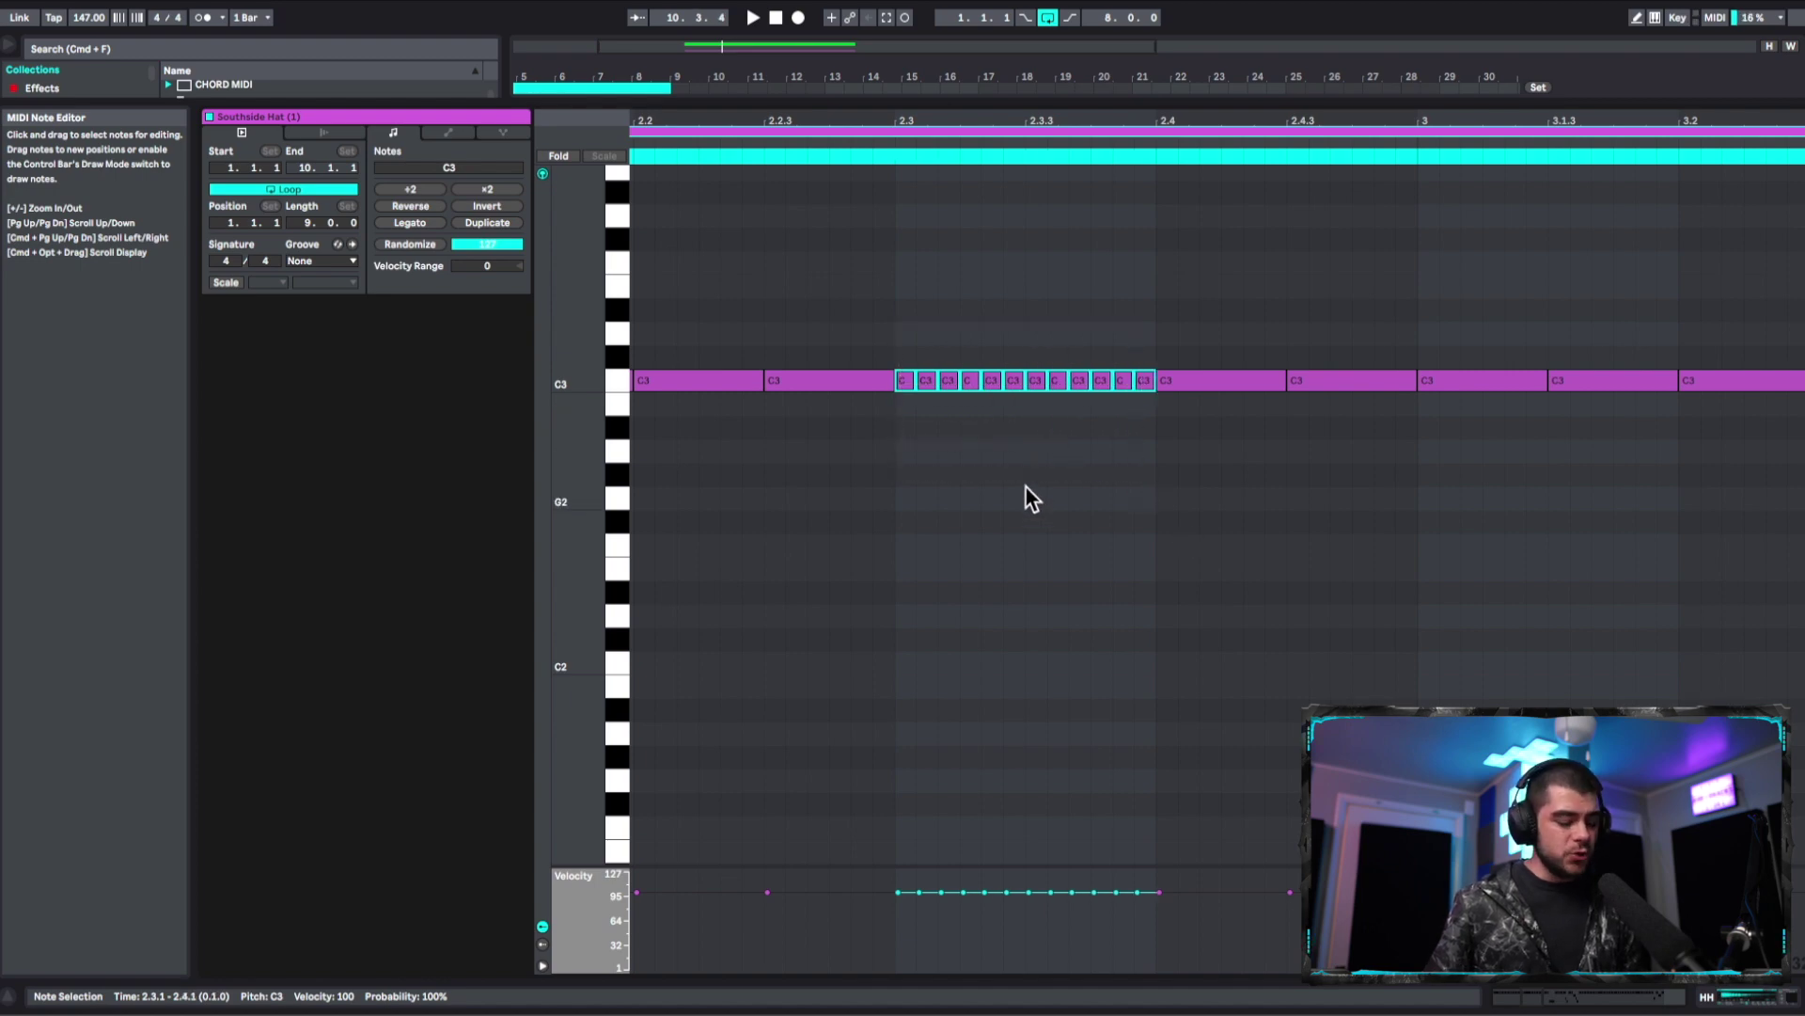
{"action": "key", "text": "b"}
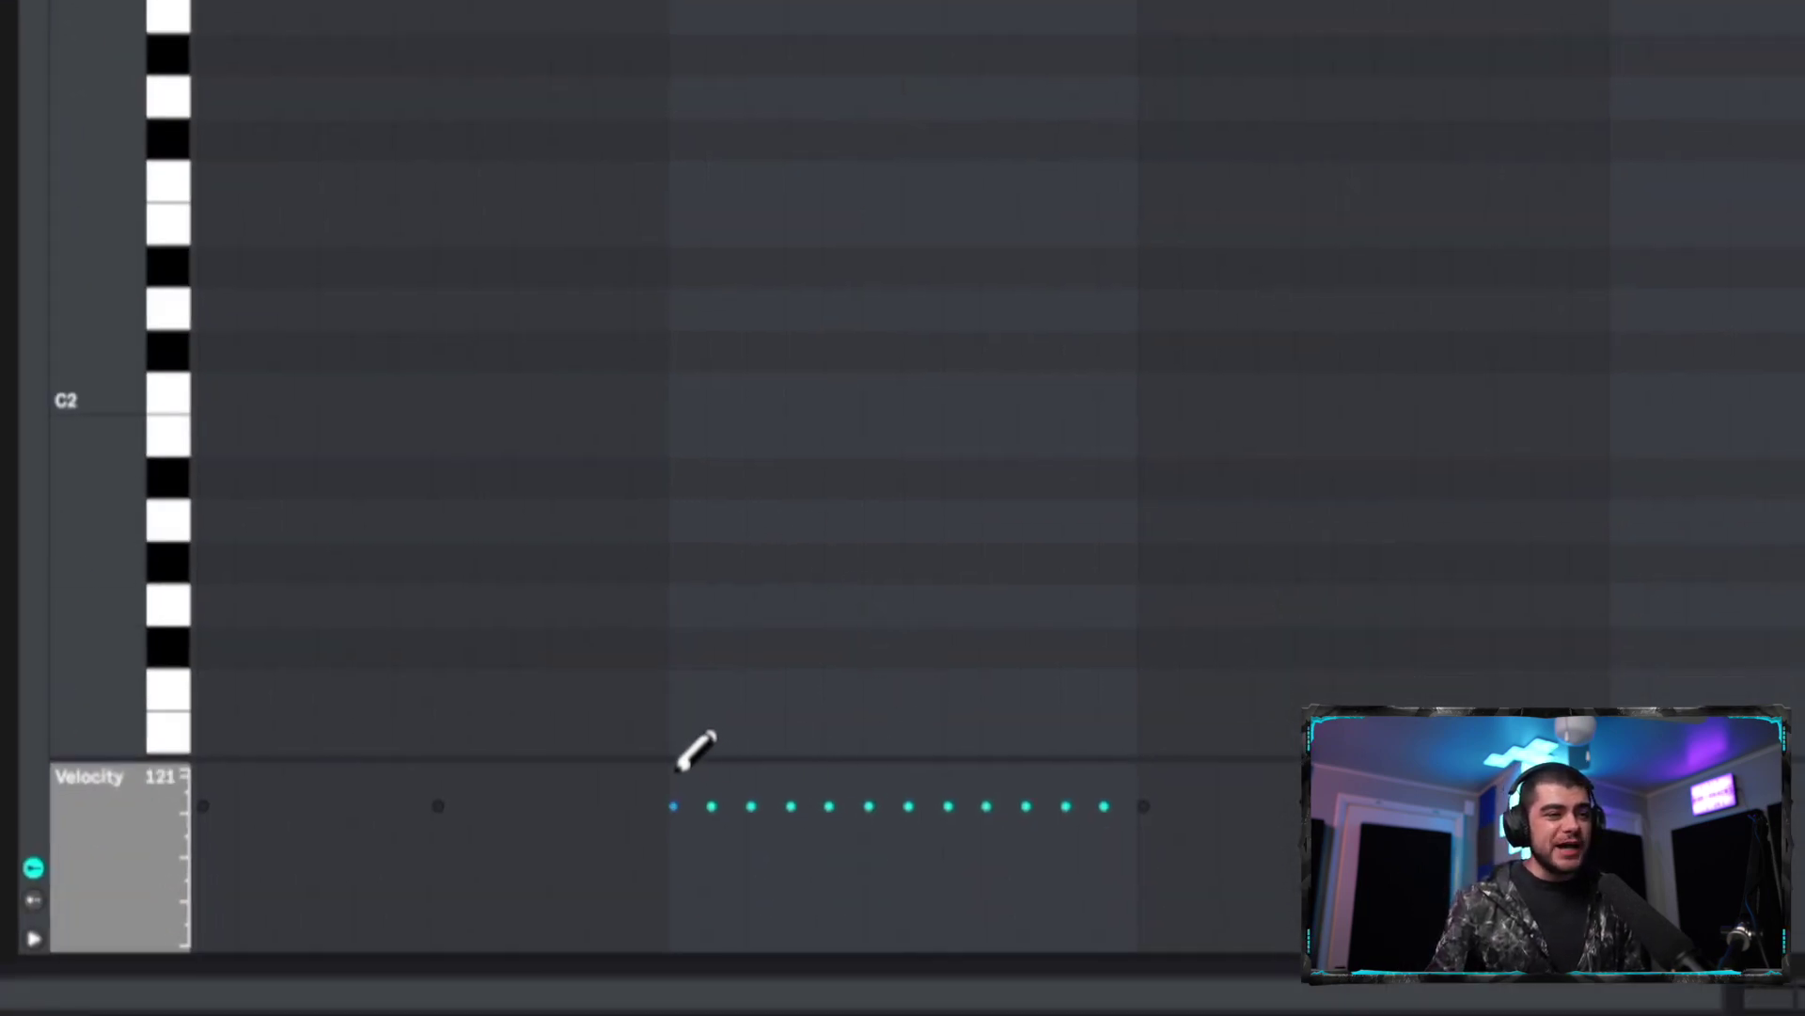
{"action": "left_click_drag", "start_coordinate": [934, 901], "coordinate": [1168, 951]}
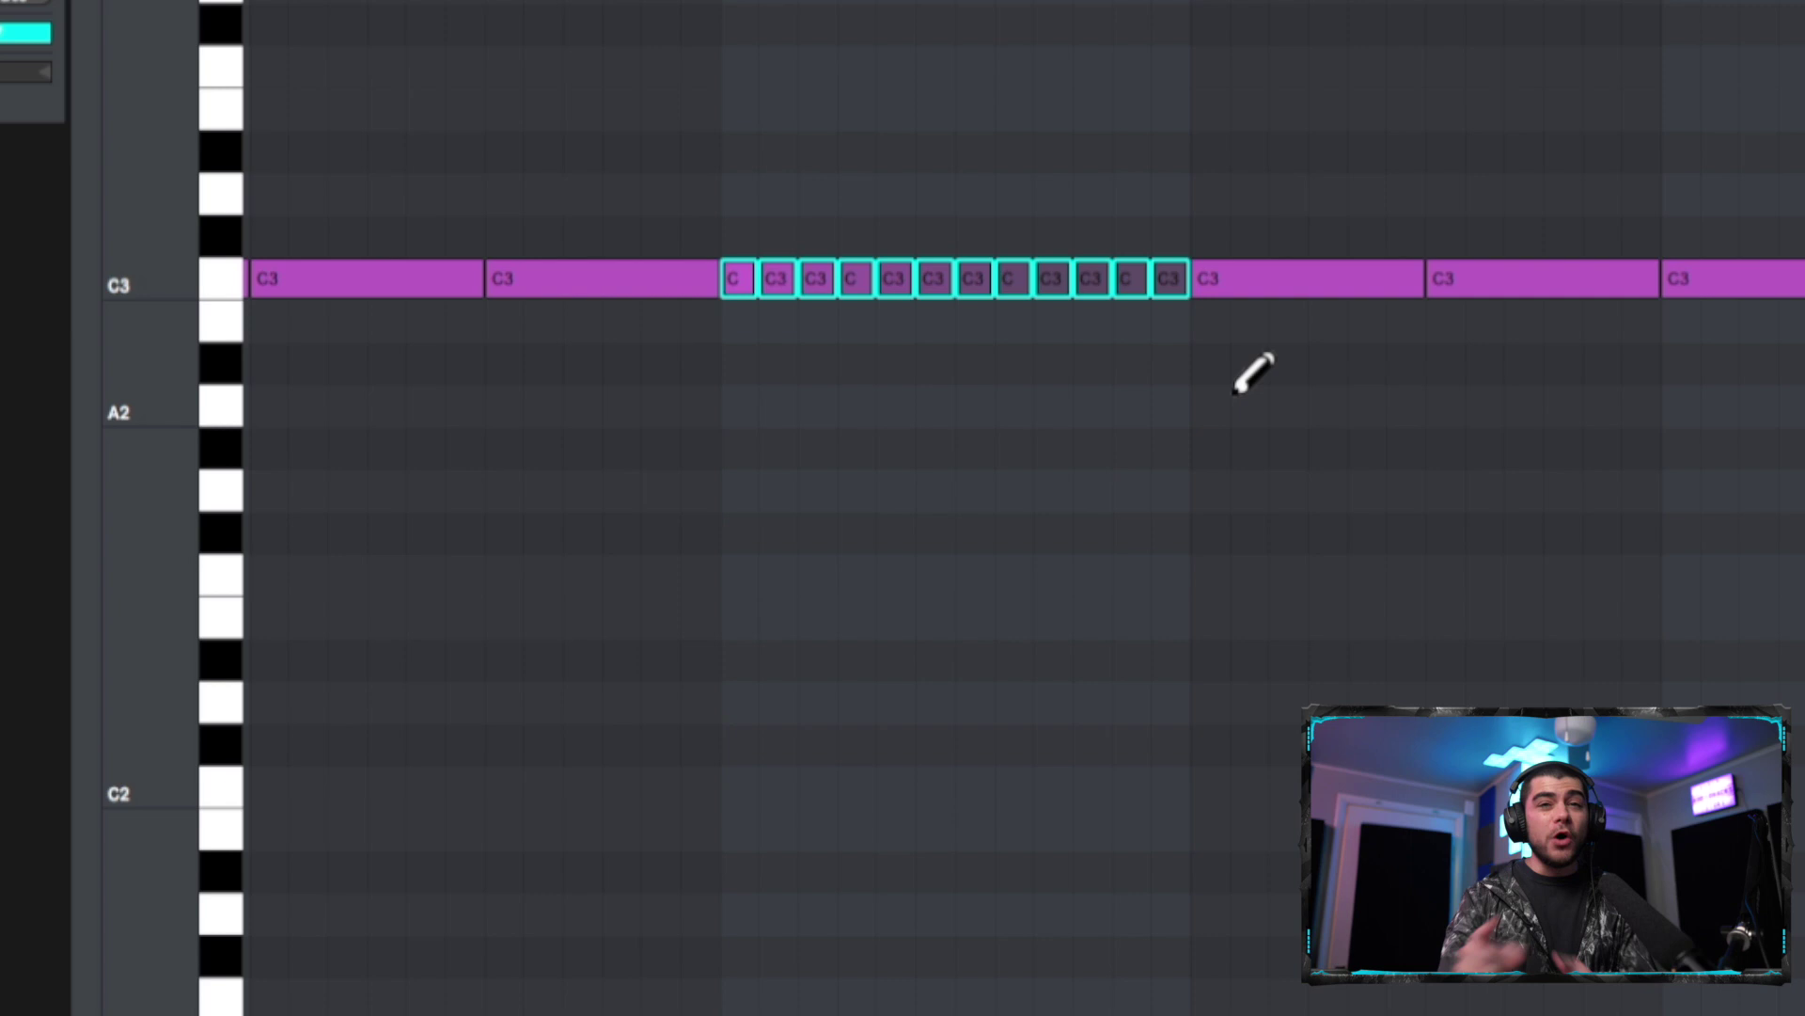
{"action": "right_click", "coordinate": [909, 420]}
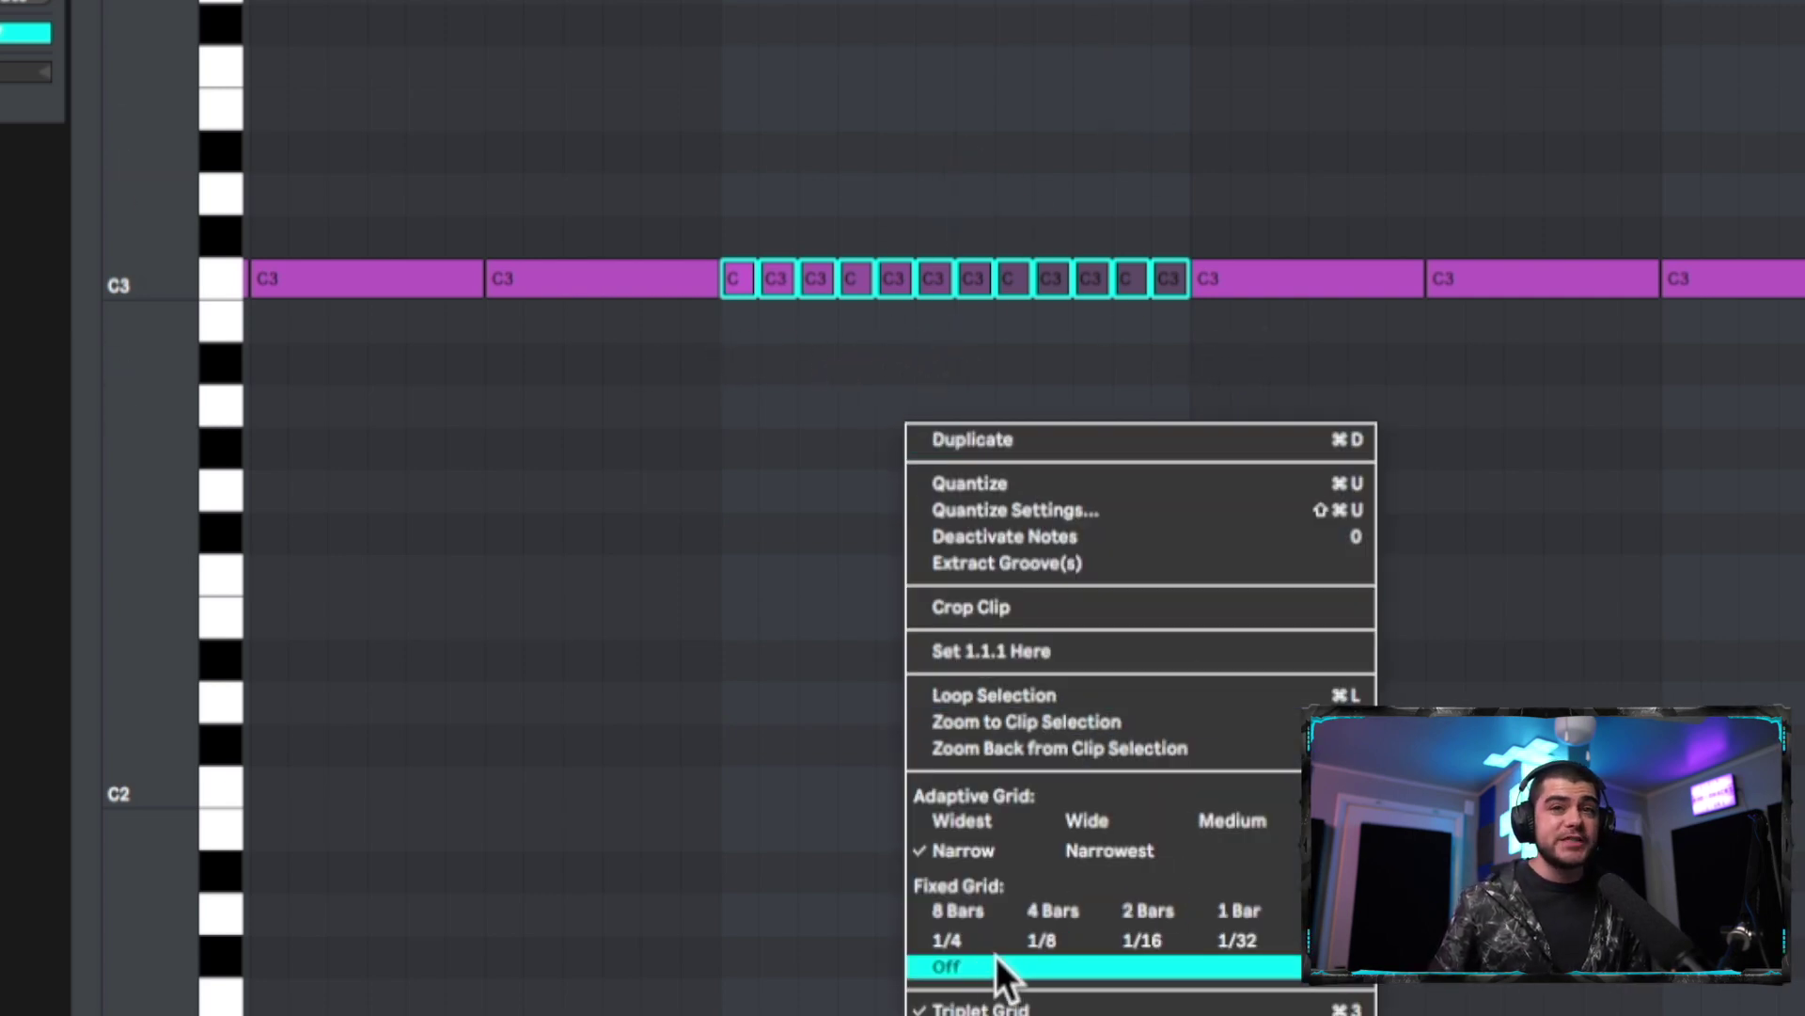
{"action": "left_click", "coordinate": [863, 350]}
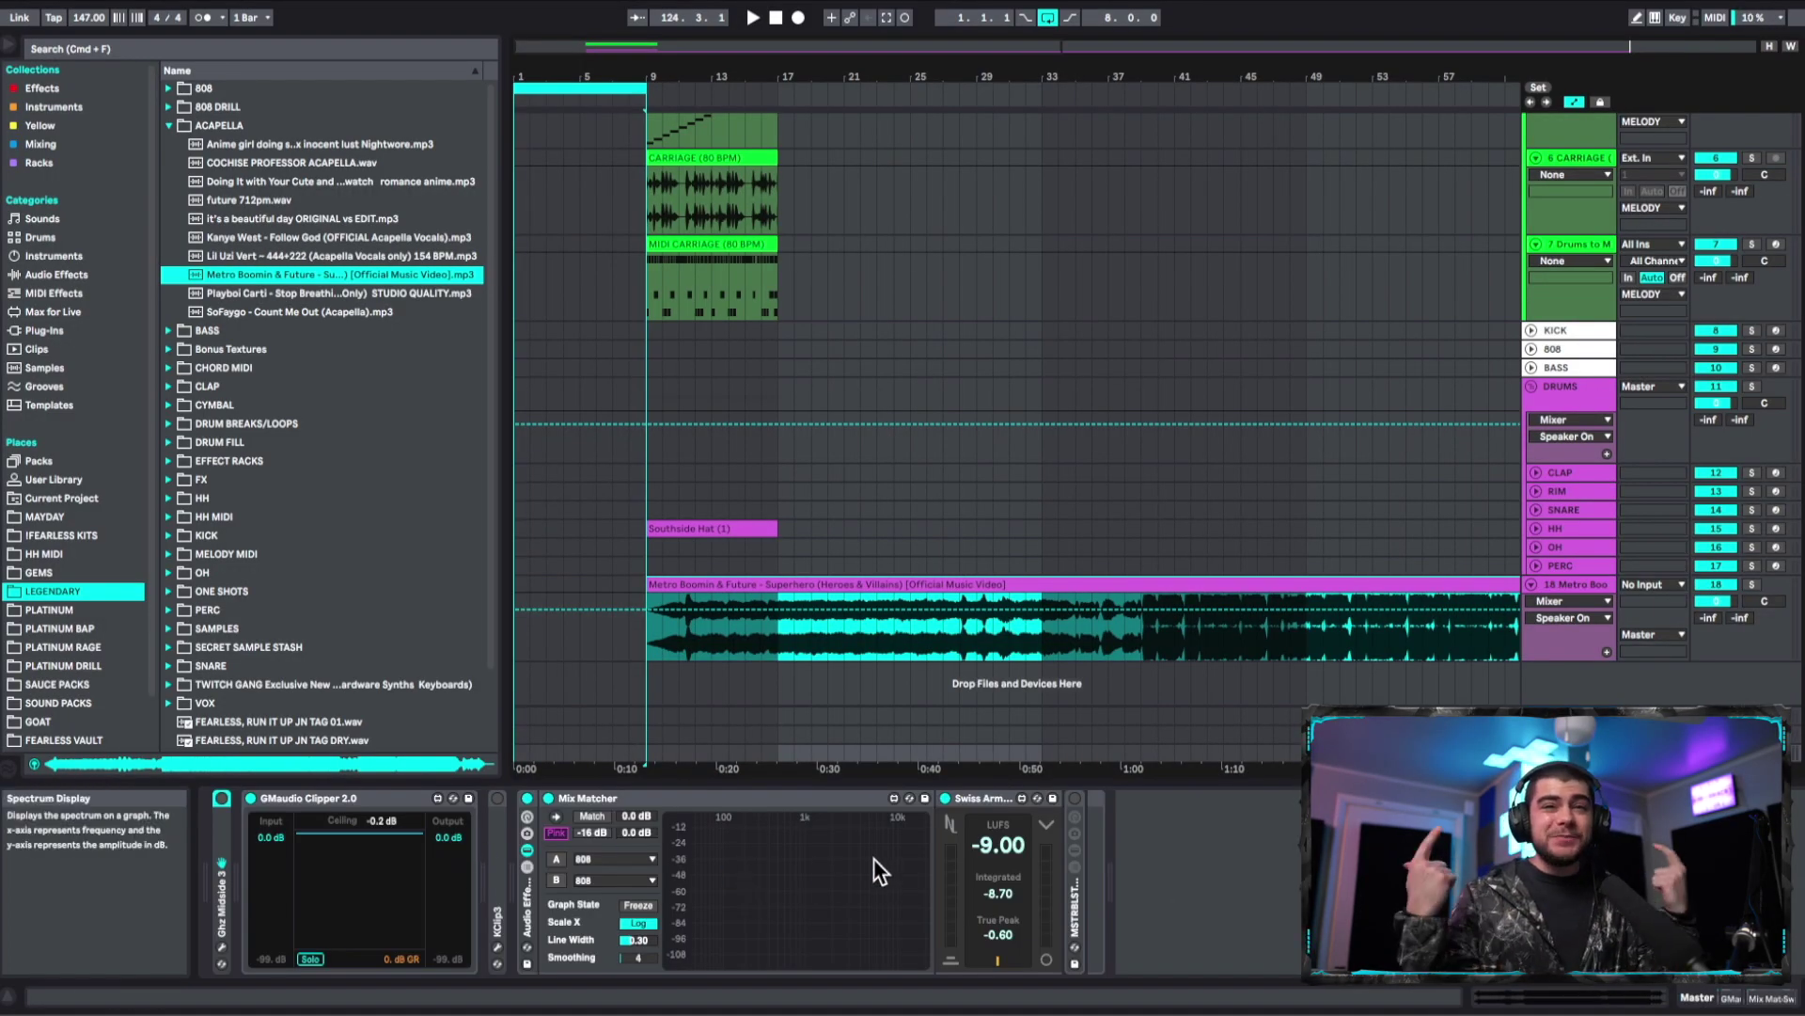
Step: Insert a new return track from the Master track's context menu
{"action": "left_click", "coordinate": [1579, 734]}
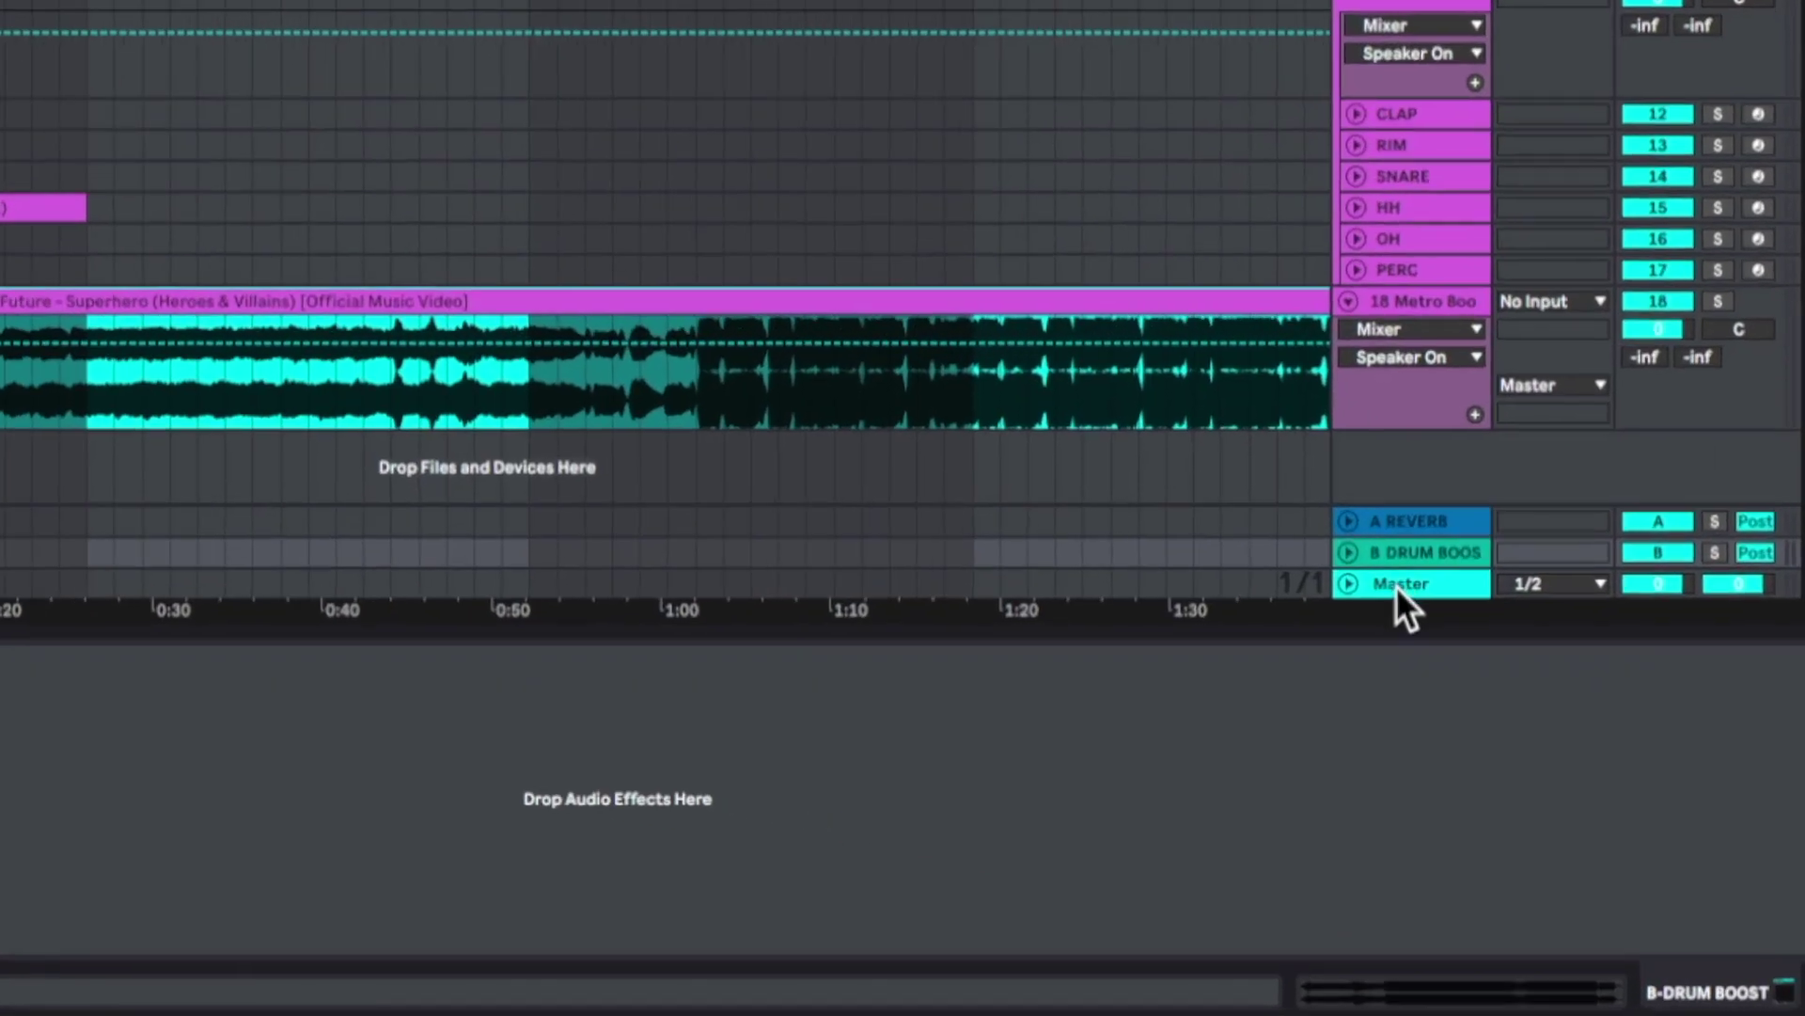
{"action": "right_click", "coordinate": [1562, 754]}
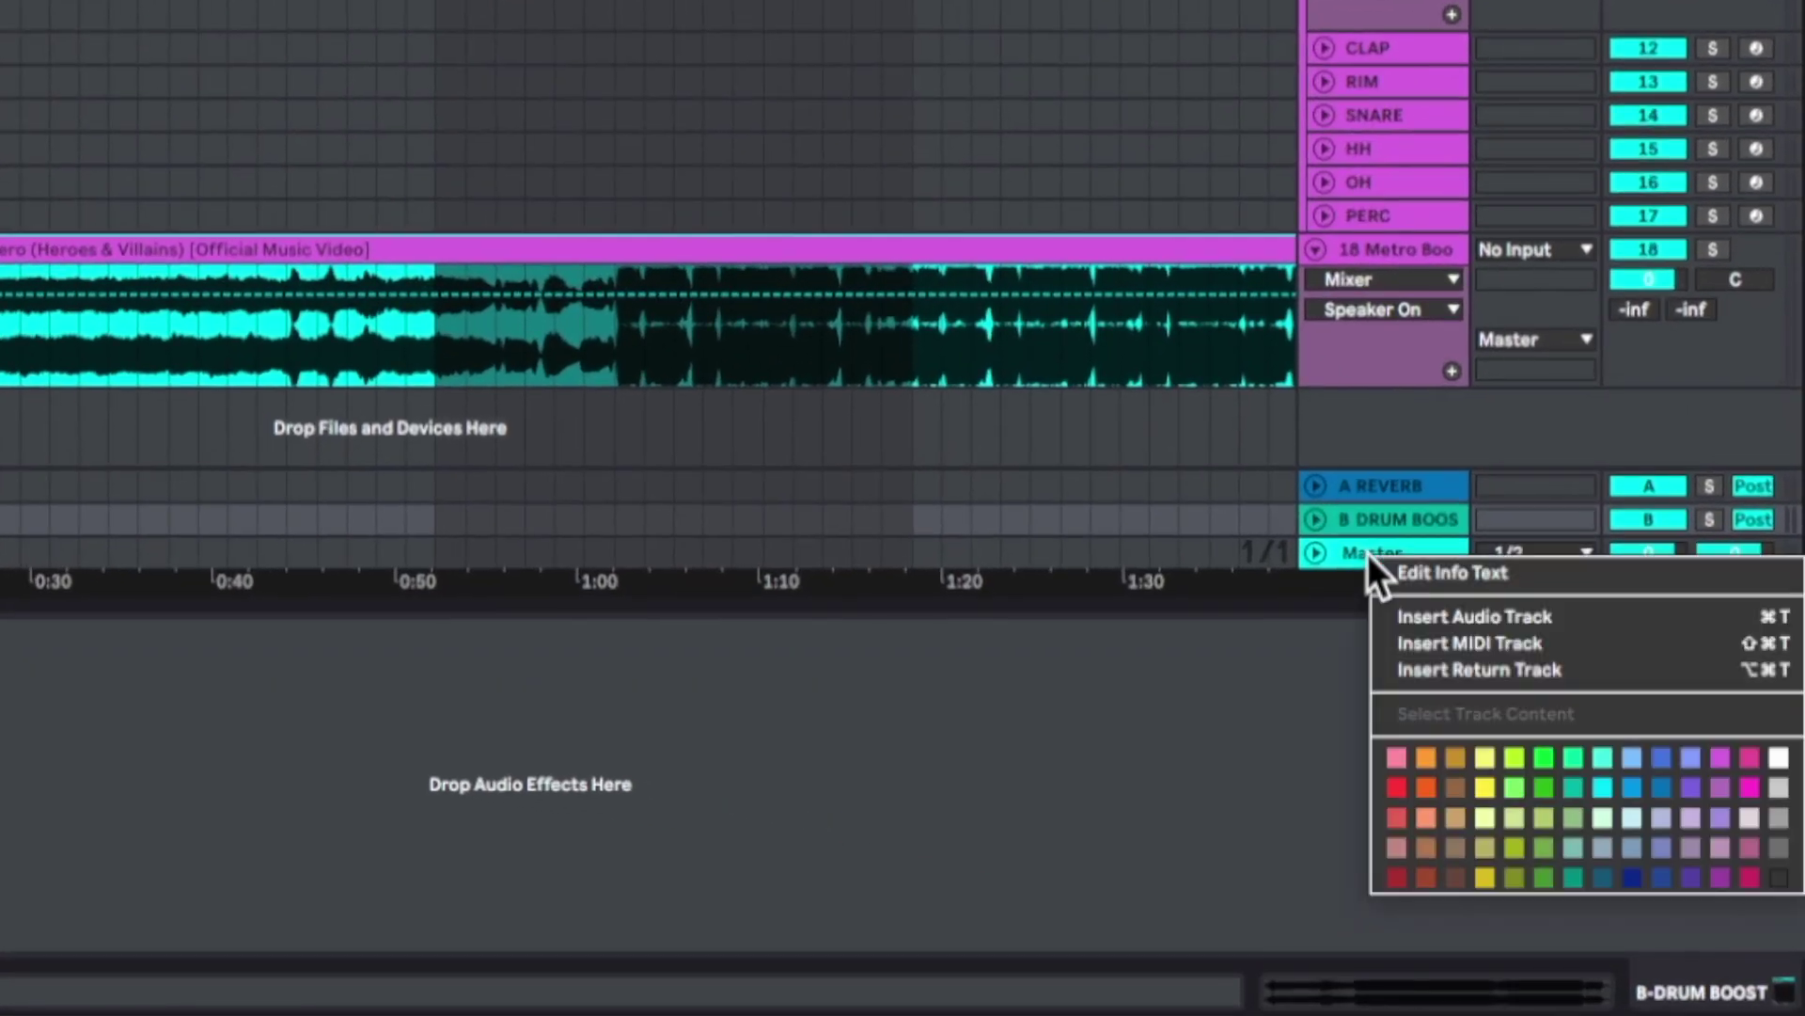
{"action": "left_click", "coordinate": [1464, 663]}
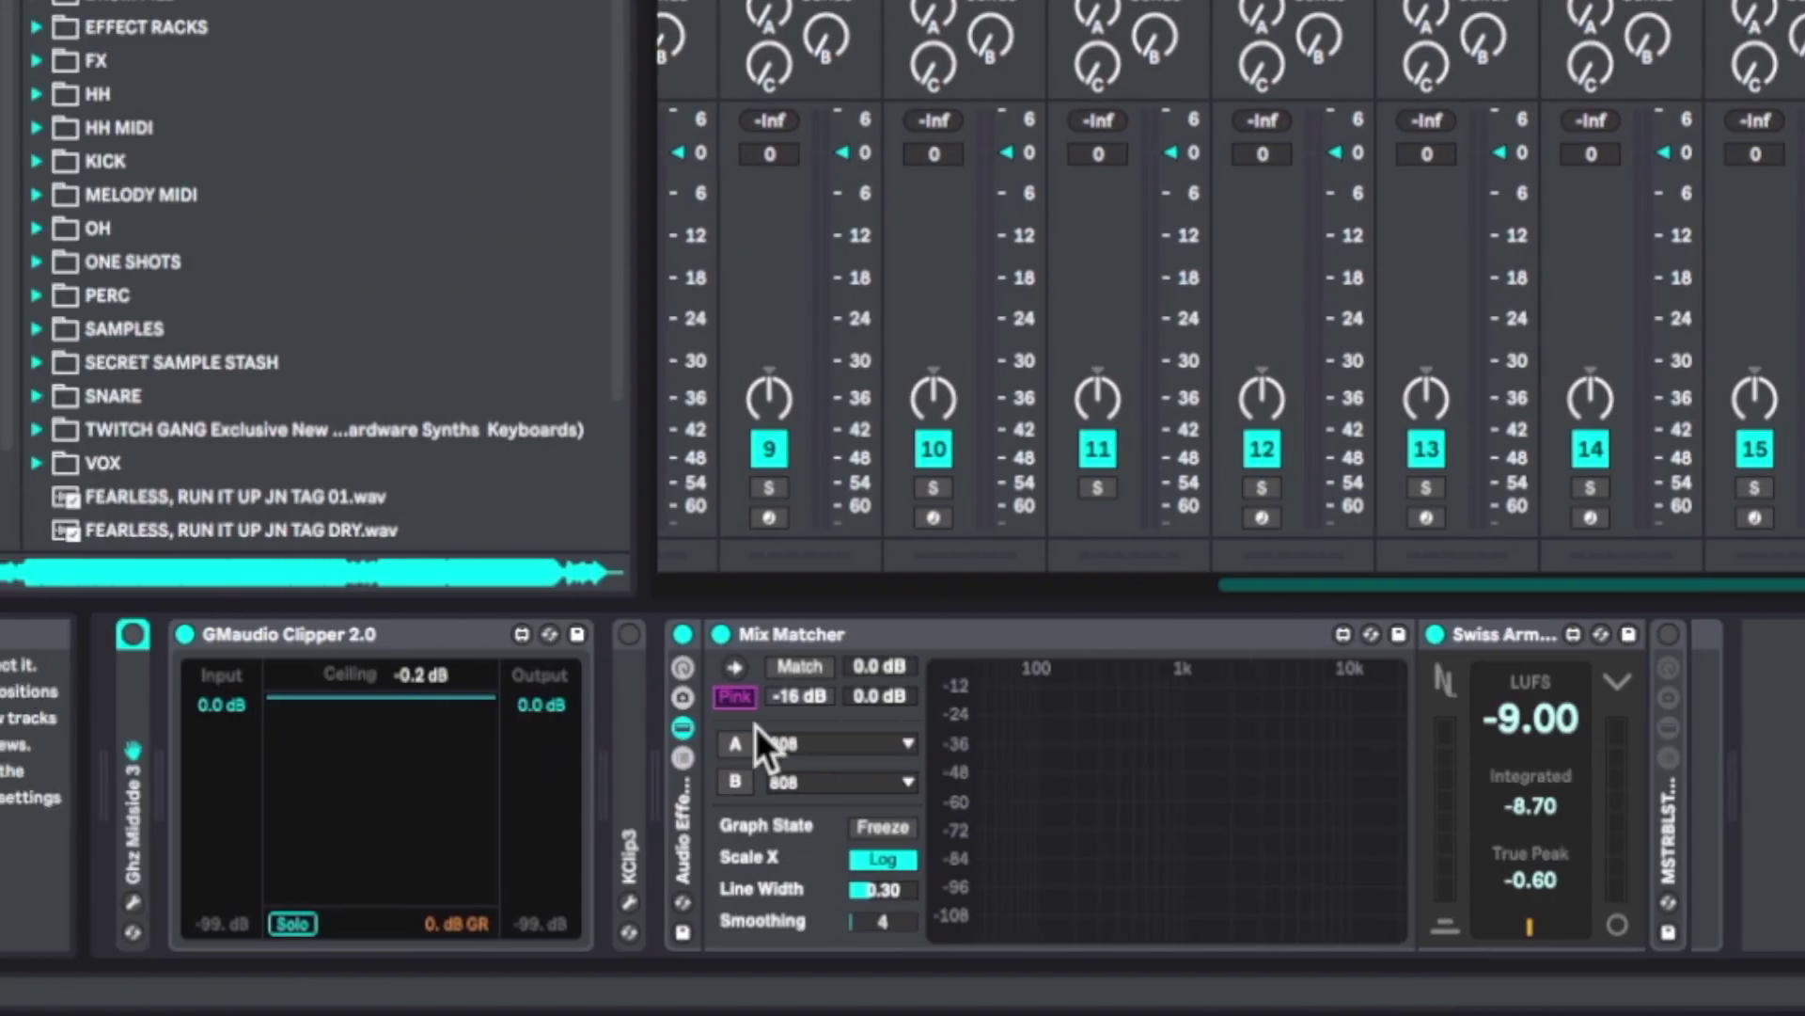
Step: Select the whole Mix Matcher device chain and move it to the new C pre return
{"action": "left_click", "coordinate": [673, 855]}
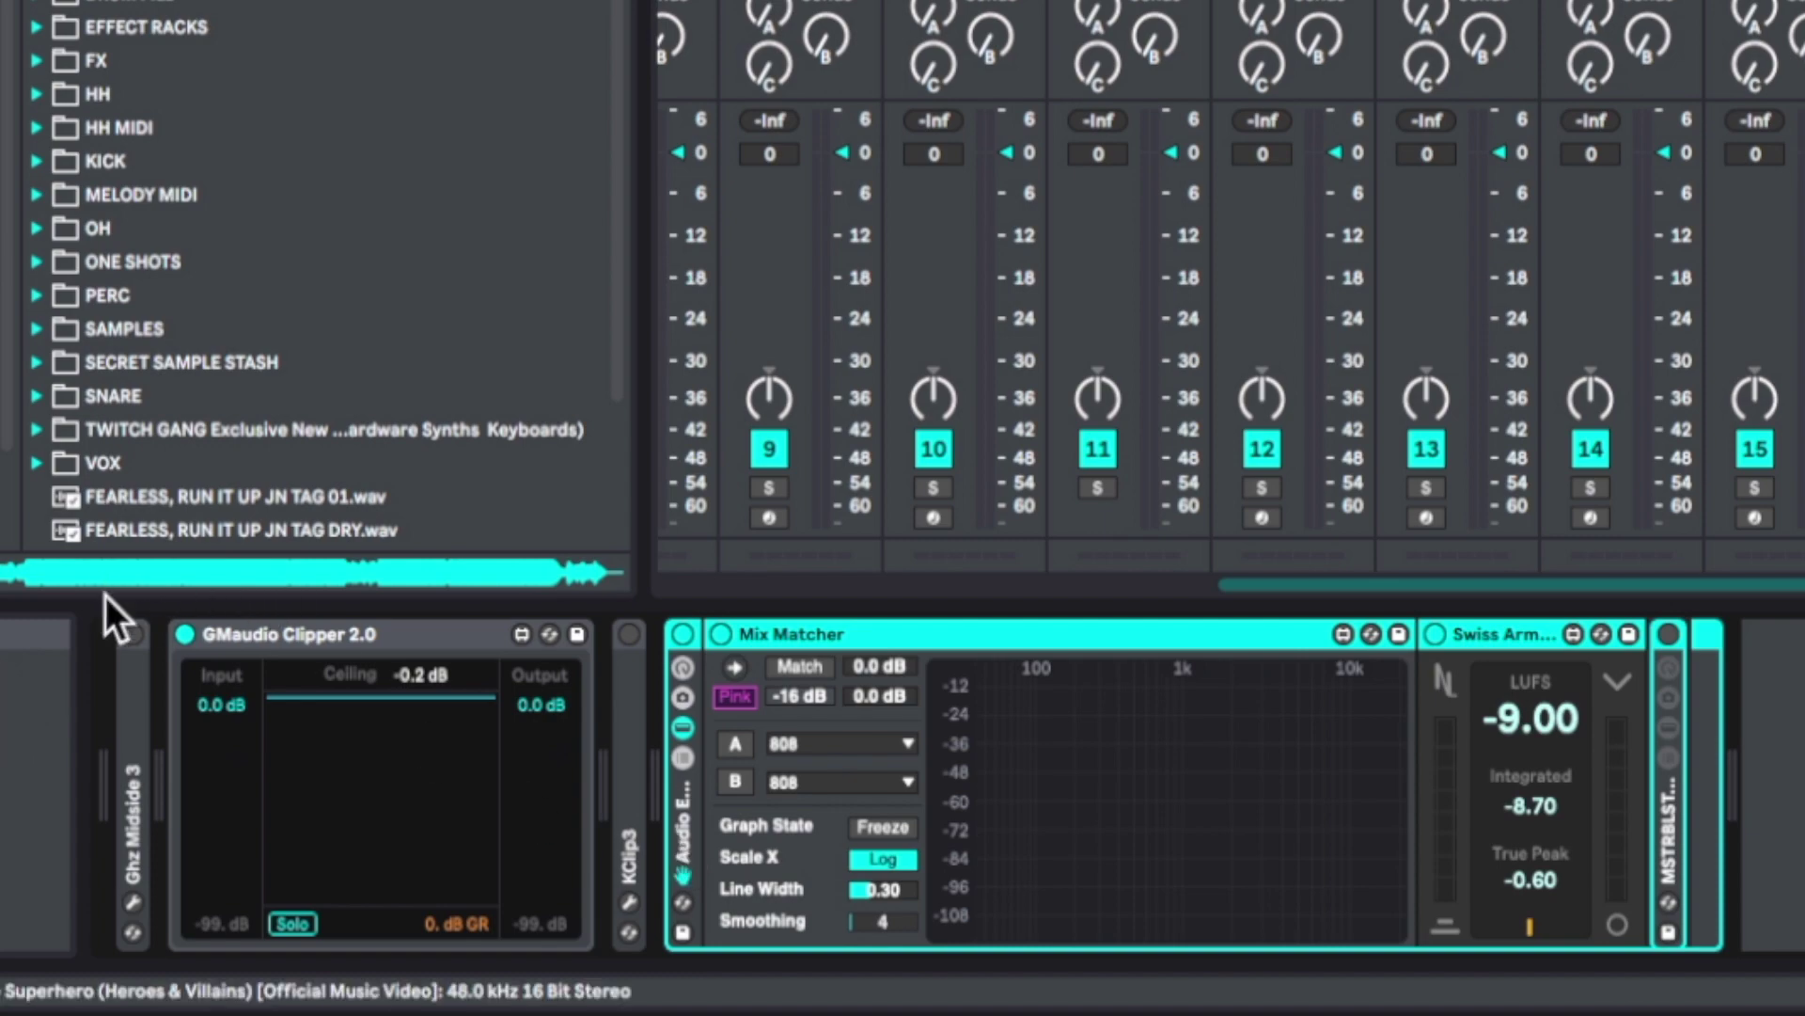
{"action": "left_click", "coordinate": [130, 698], "text": "shift"}
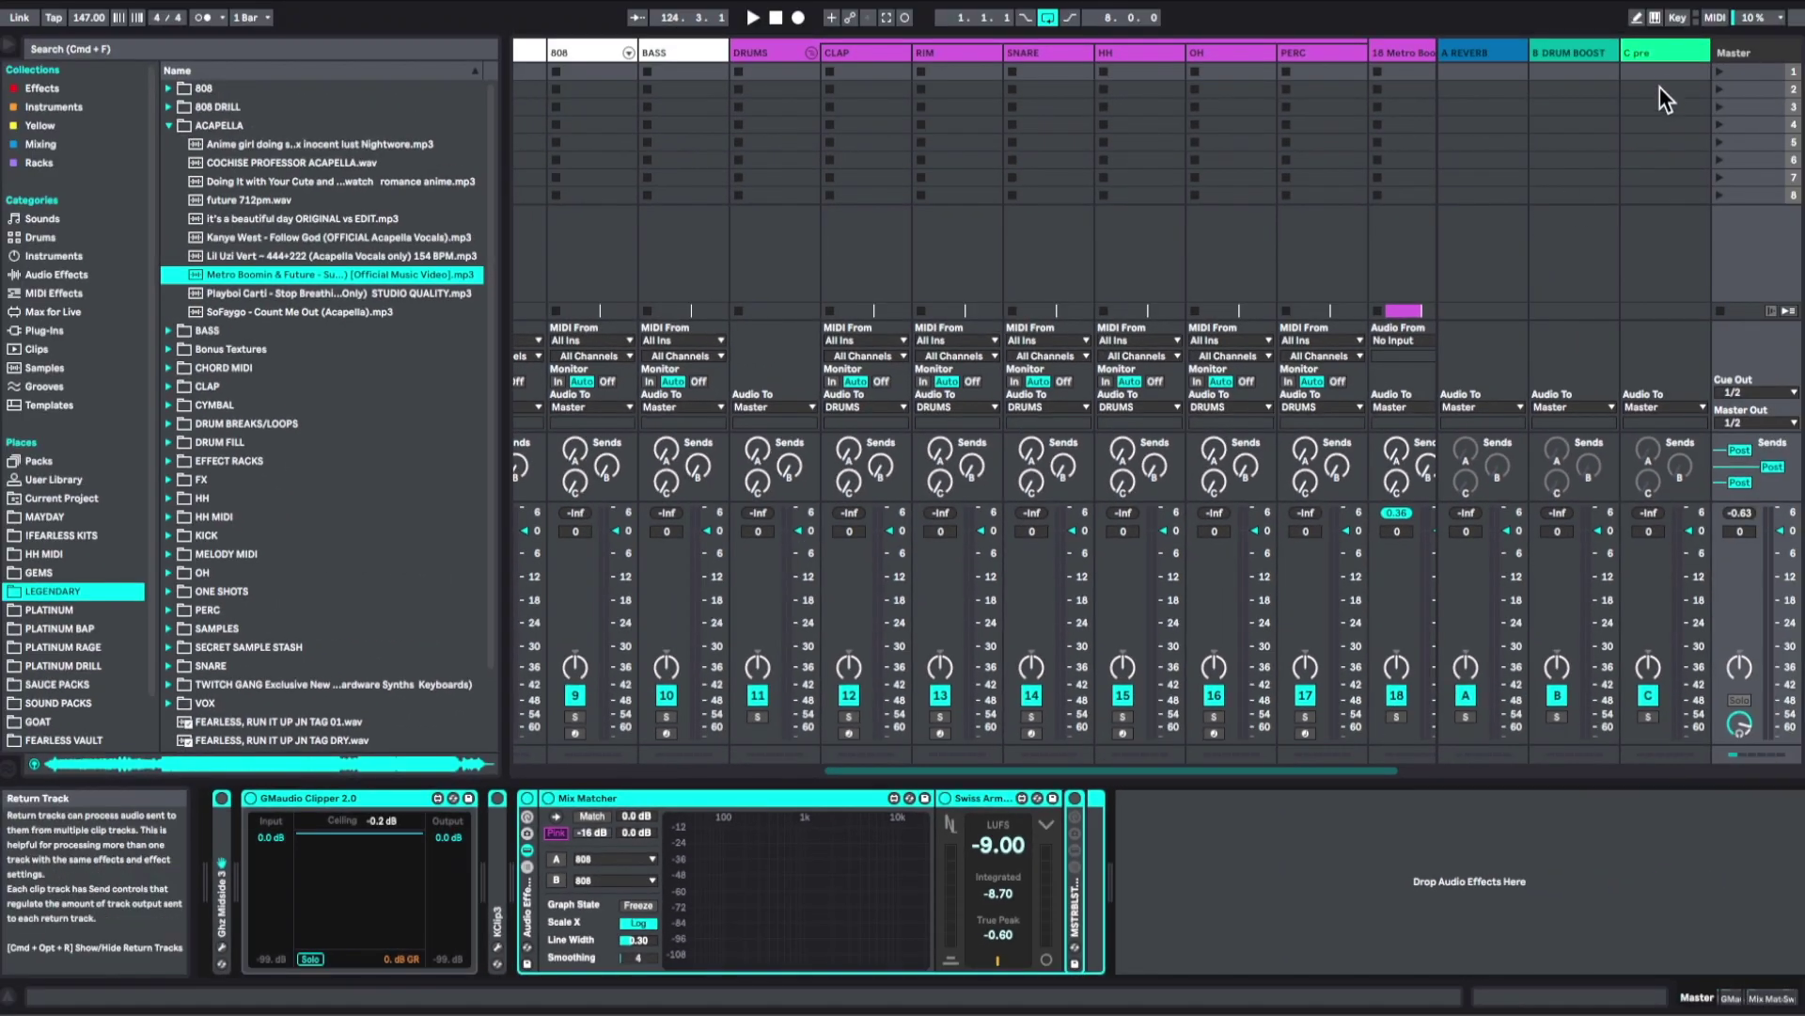
{"action": "left_click", "coordinate": [1652, 52]}
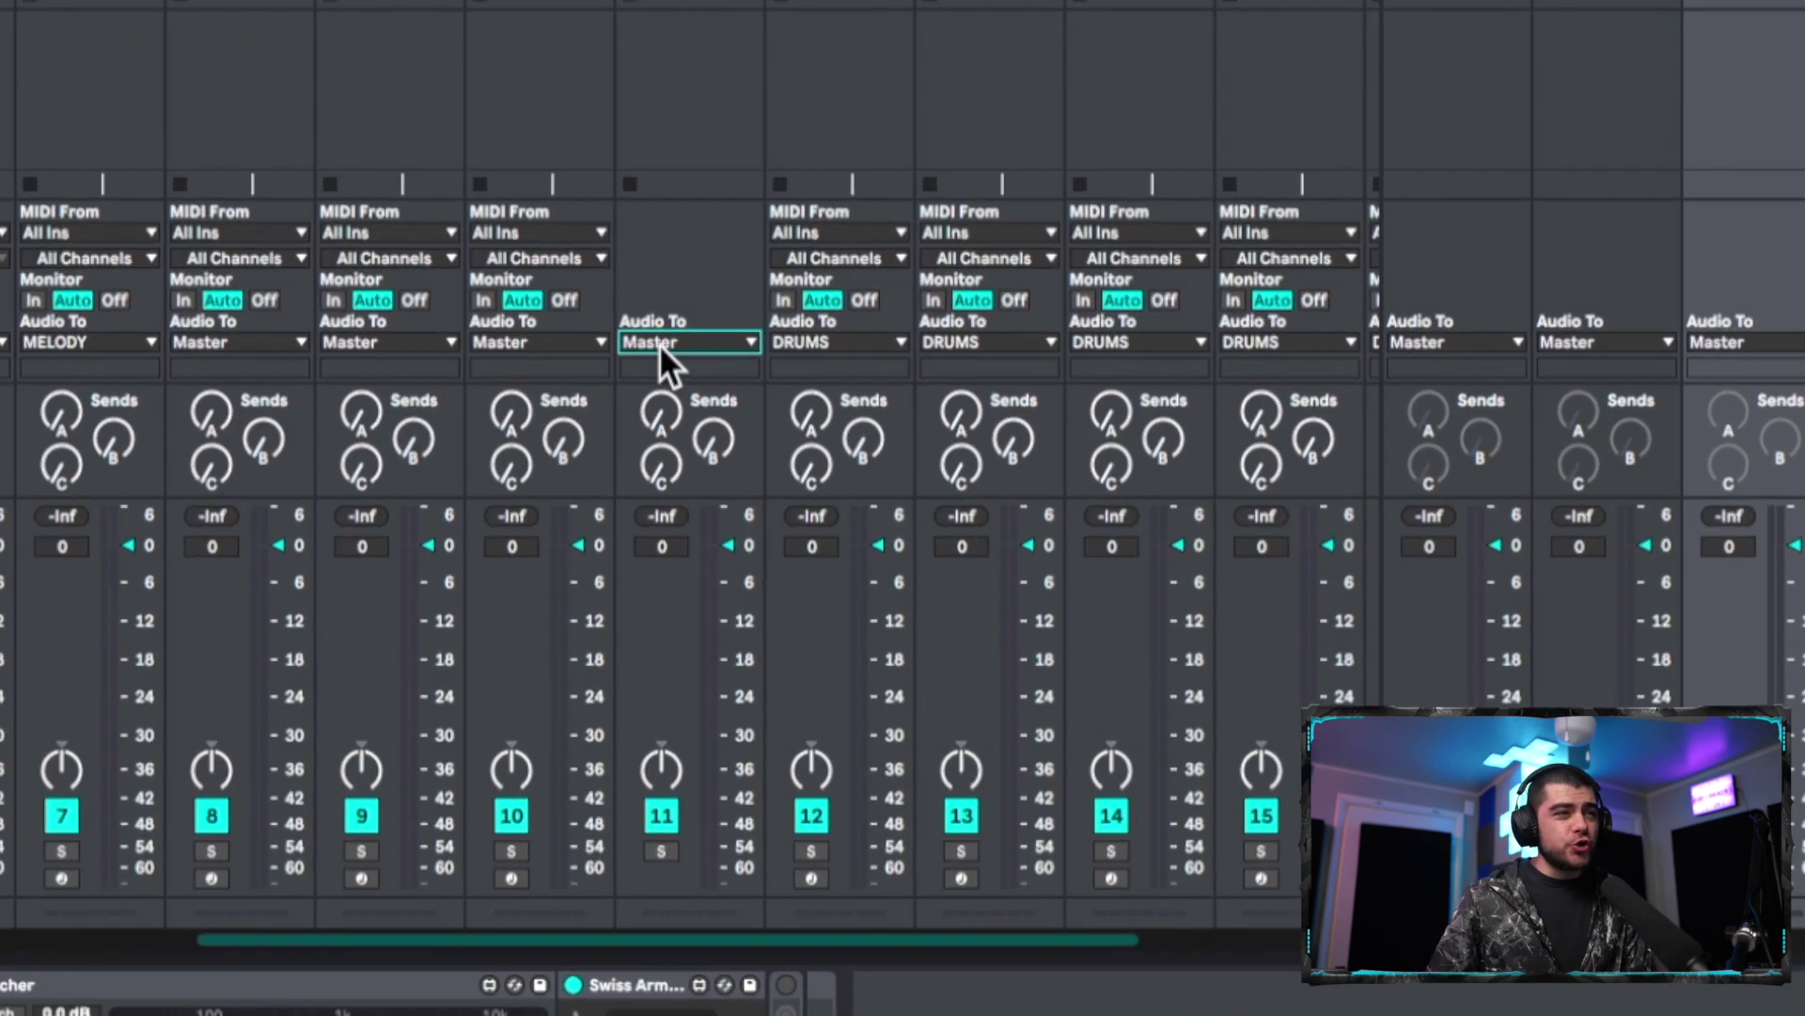
Step: Route track 11's output to Sends Only and raise its send C
{"action": "left_click", "coordinate": [998, 406]}
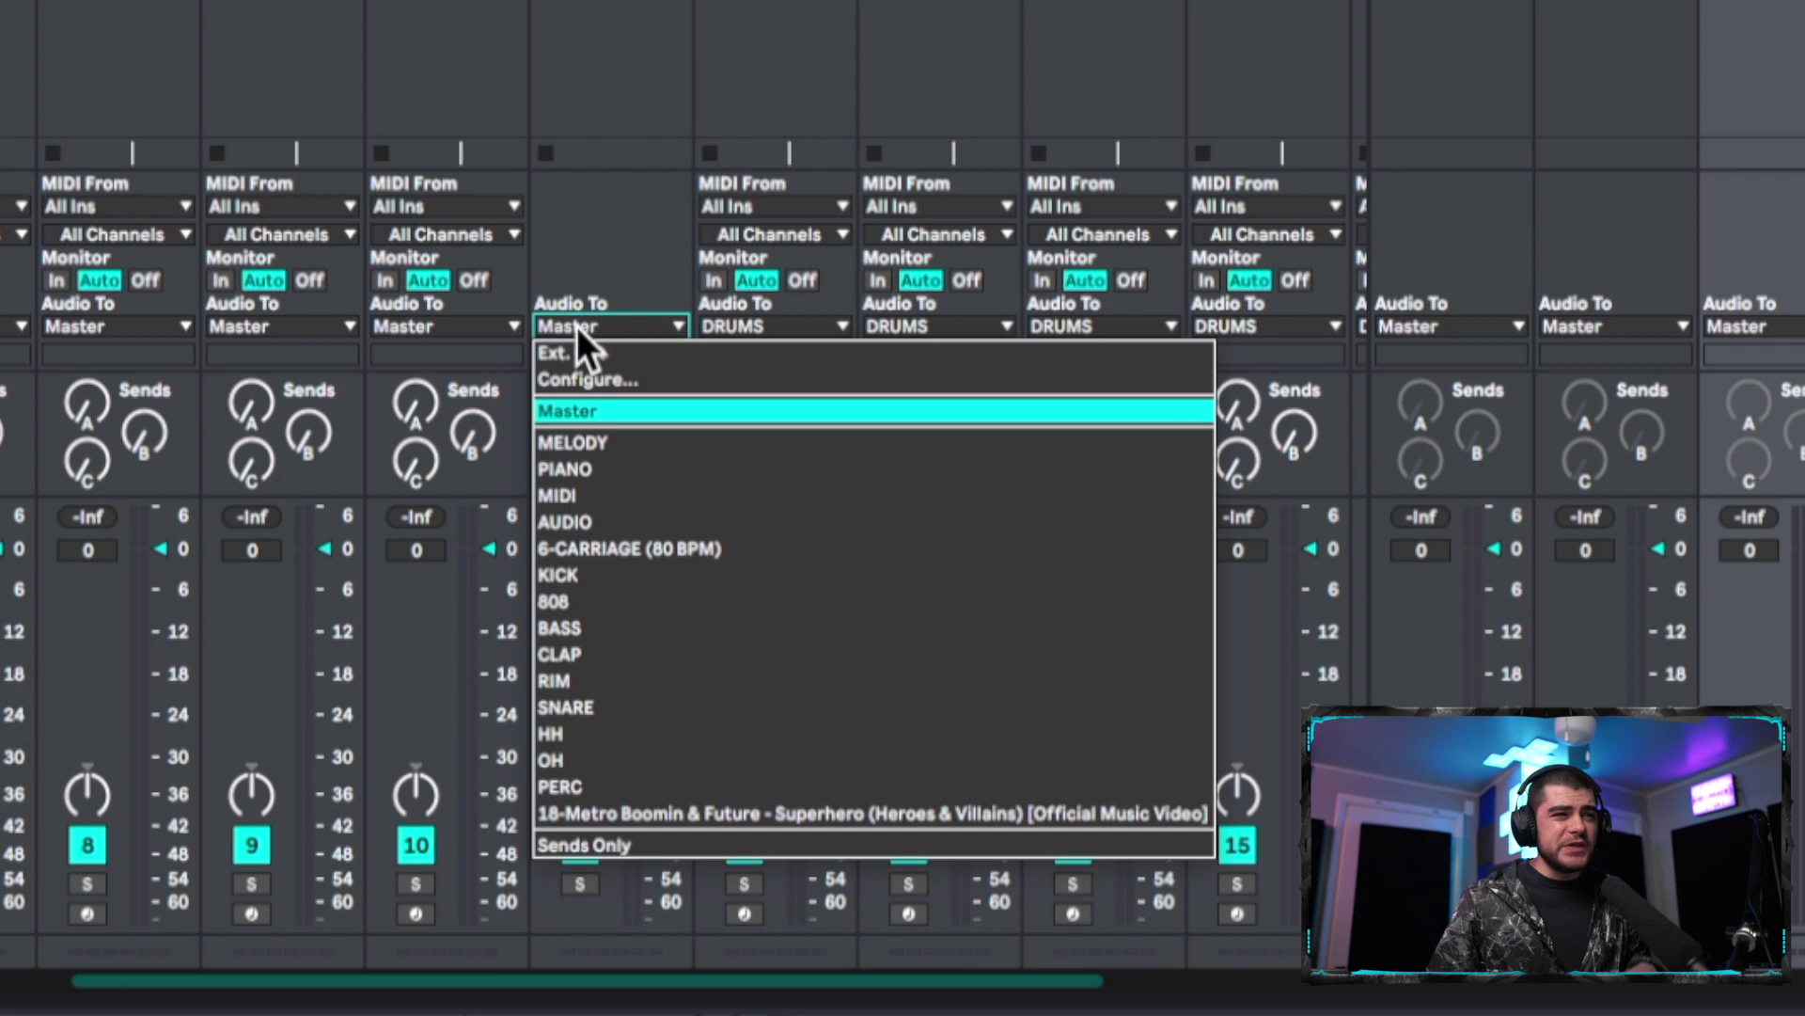
{"action": "left_click", "coordinate": [634, 843]}
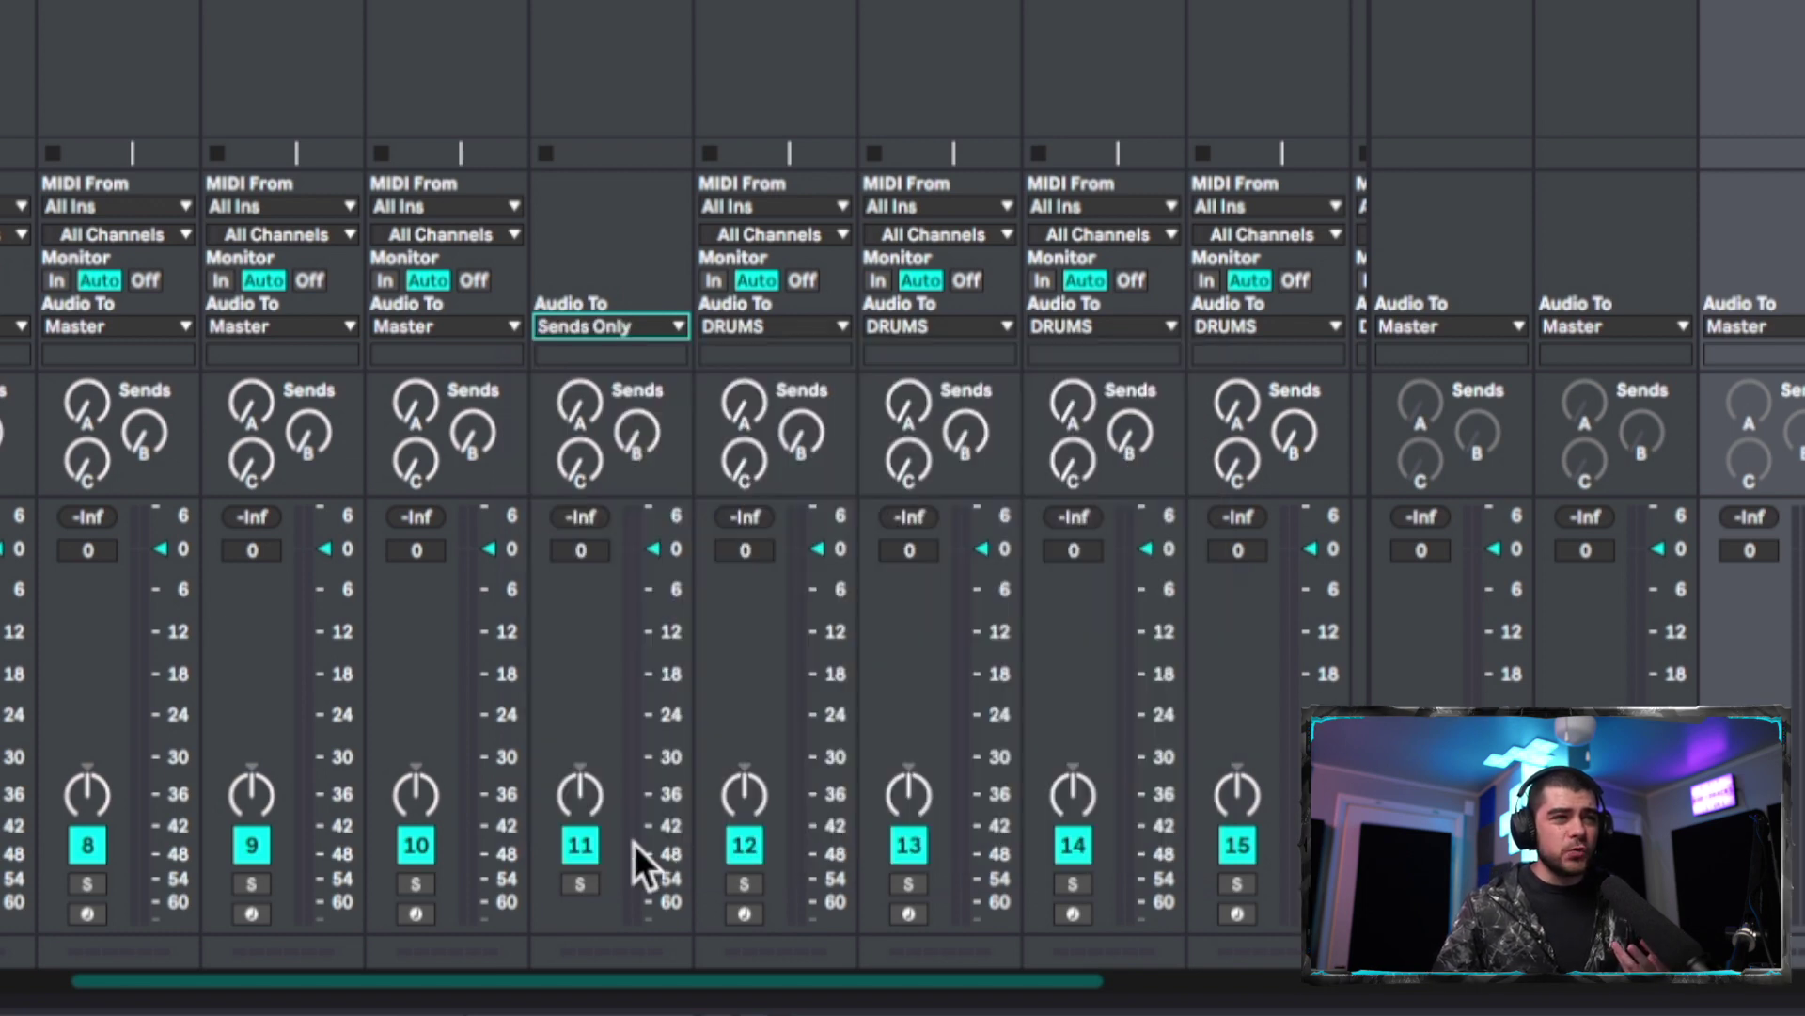
{"action": "left_click", "coordinate": [580, 462]}
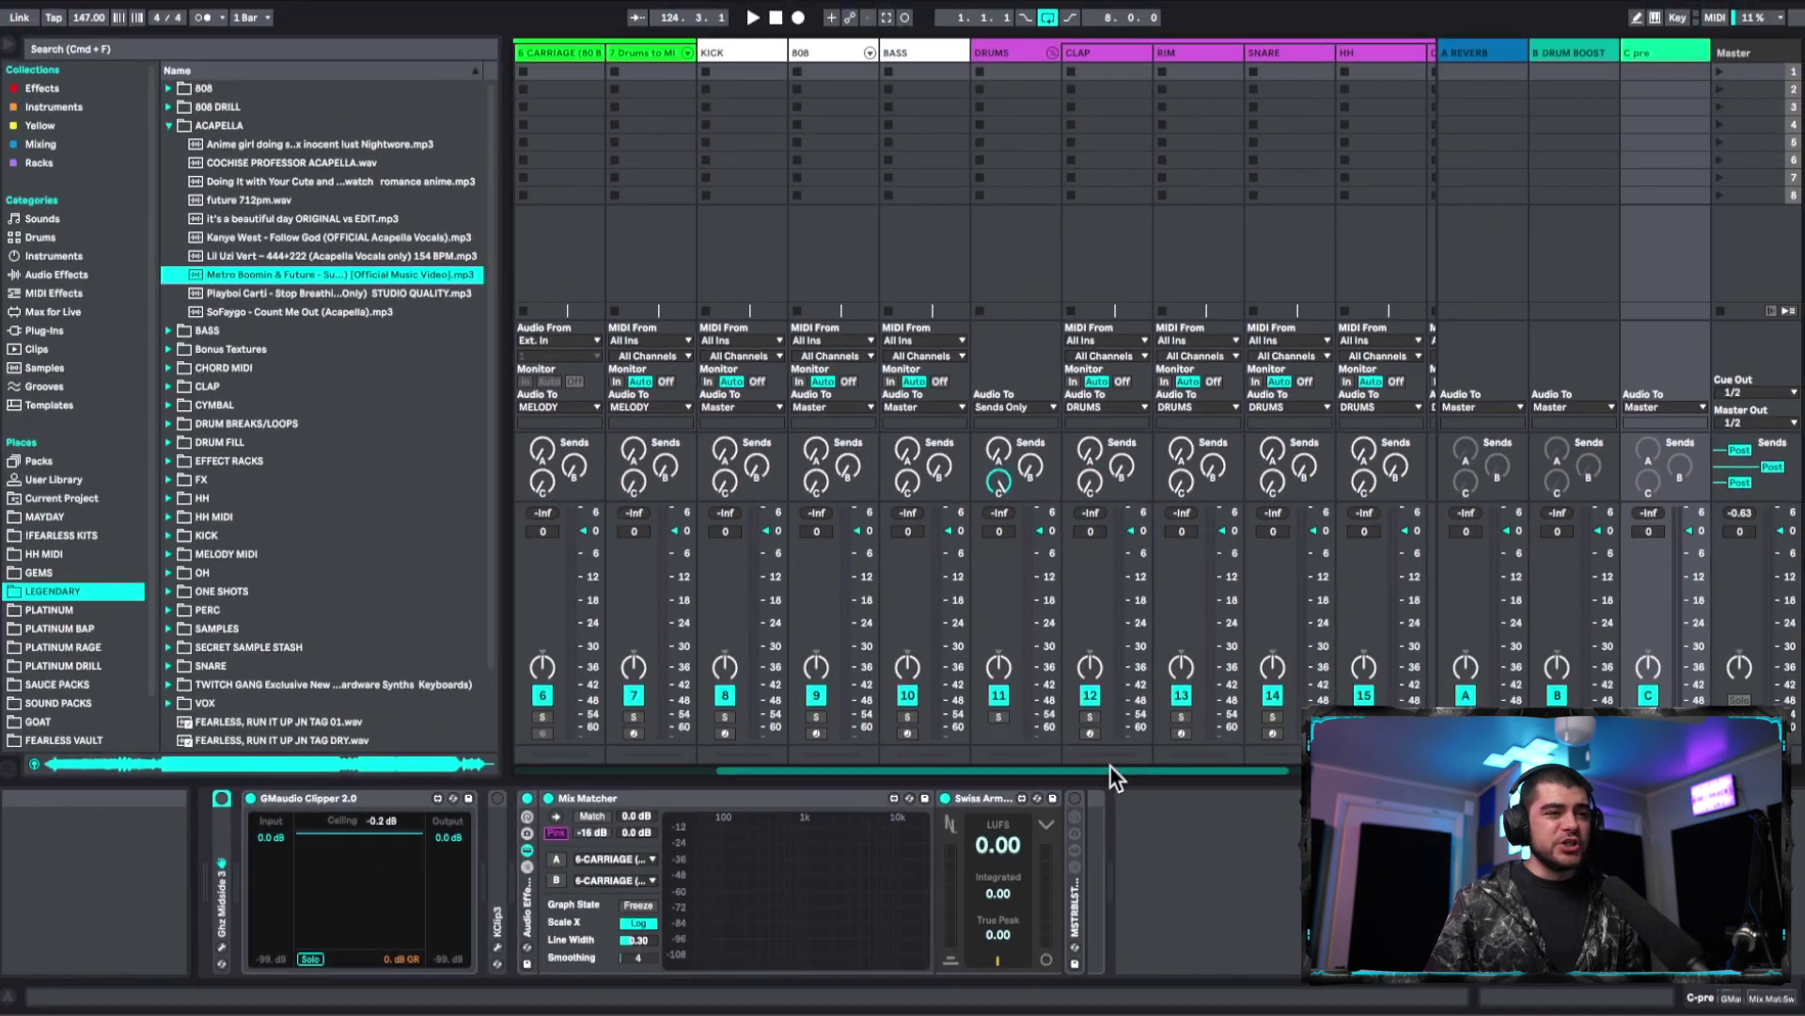
Step: Route tracks MELODY through 7 Drums, then track 8, to Sends Only
{"action": "left_click", "coordinate": [712, 335]}
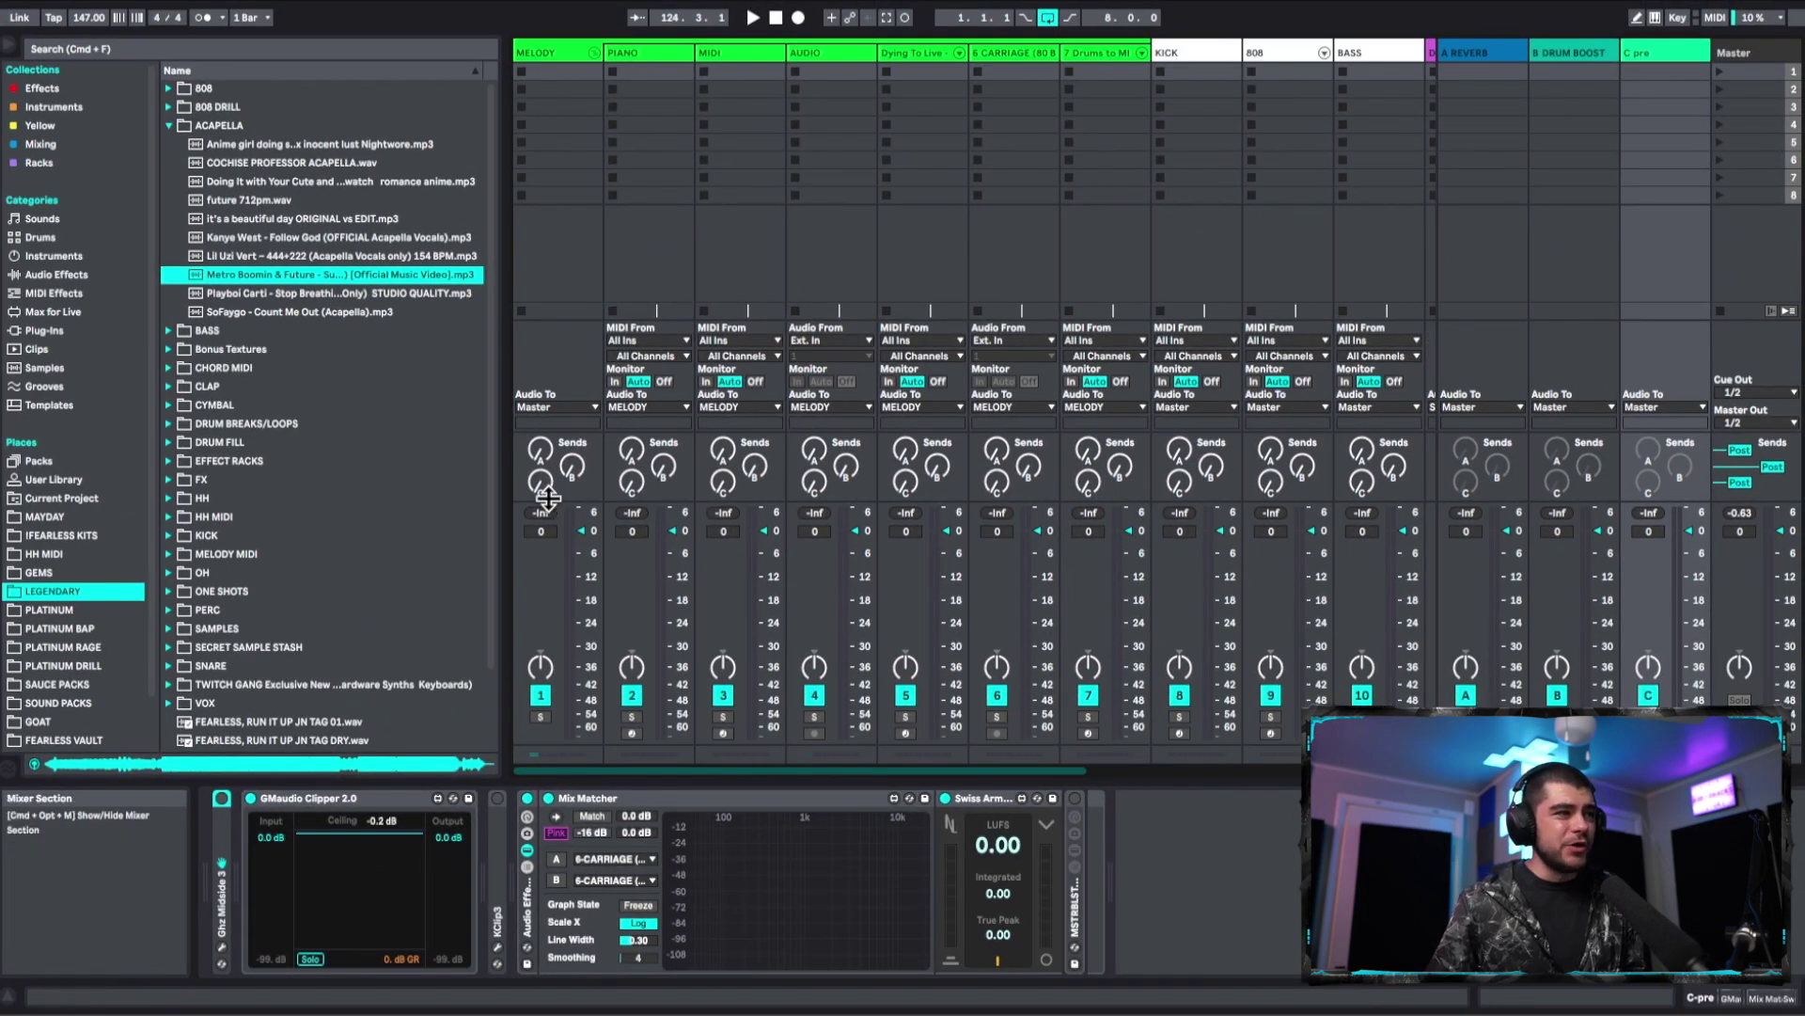
{"action": "left_click", "coordinate": [585, 410]}
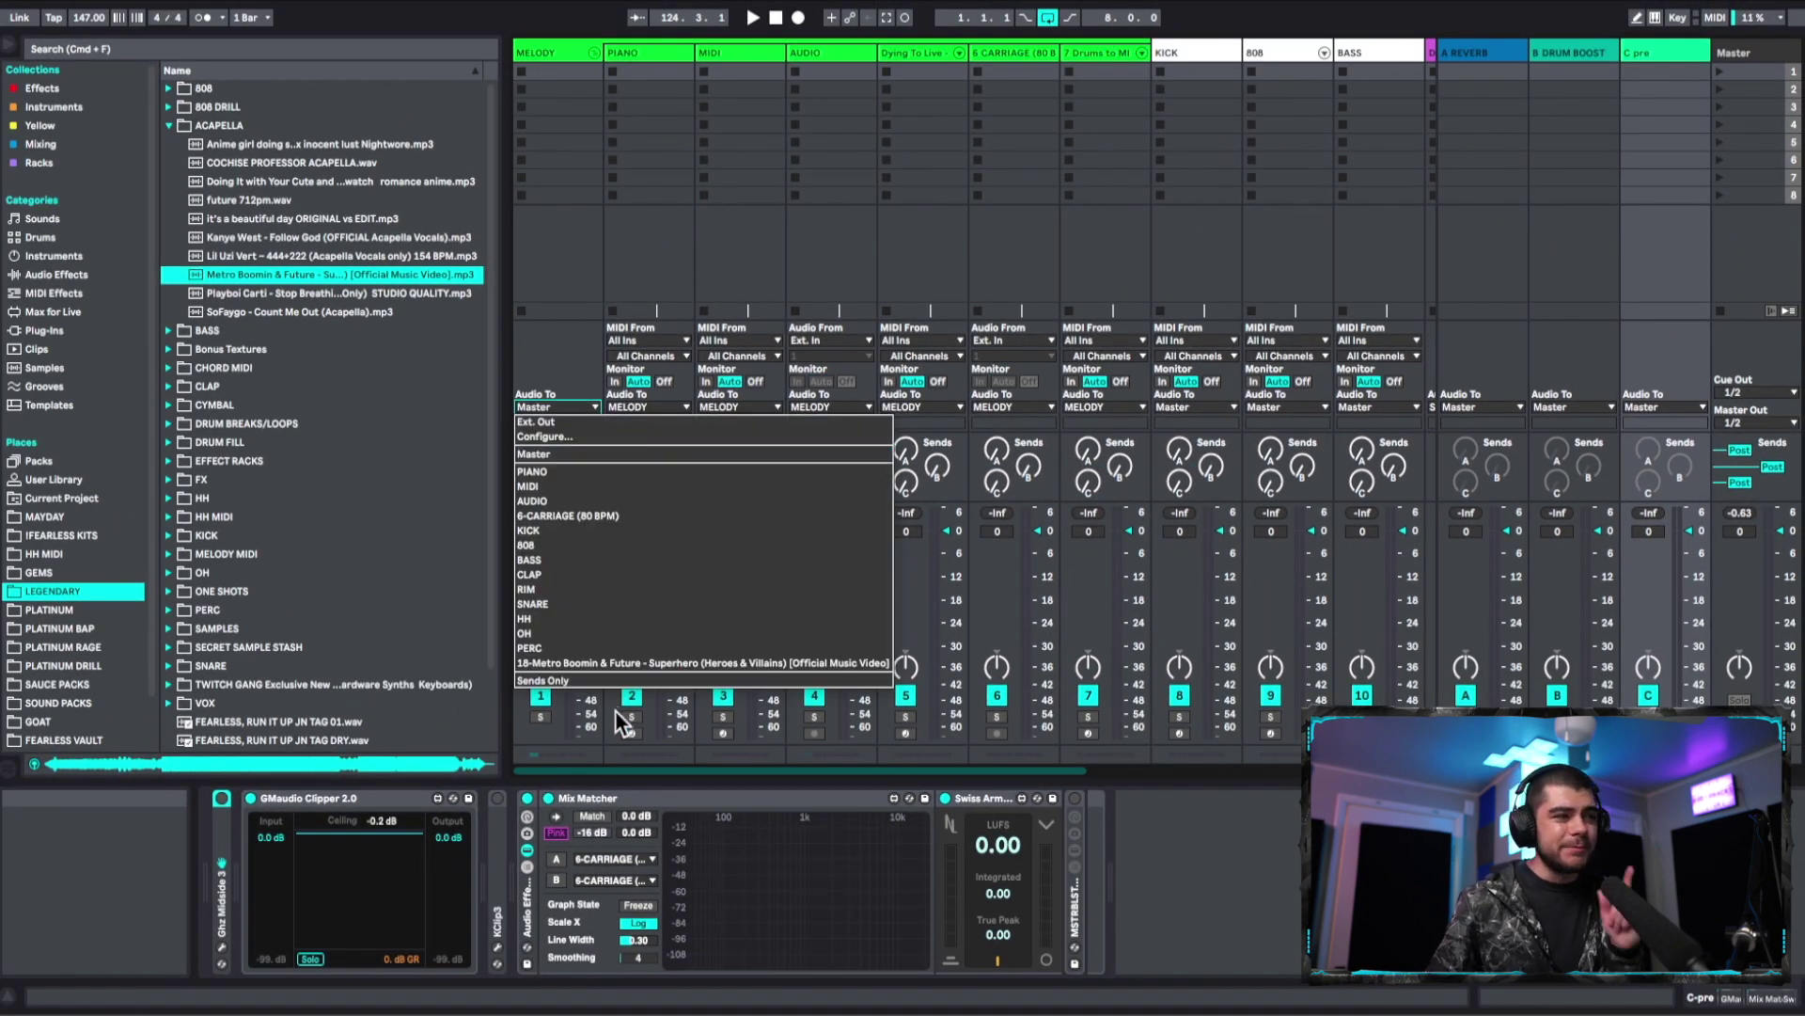
{"action": "left_click", "coordinate": [622, 680]}
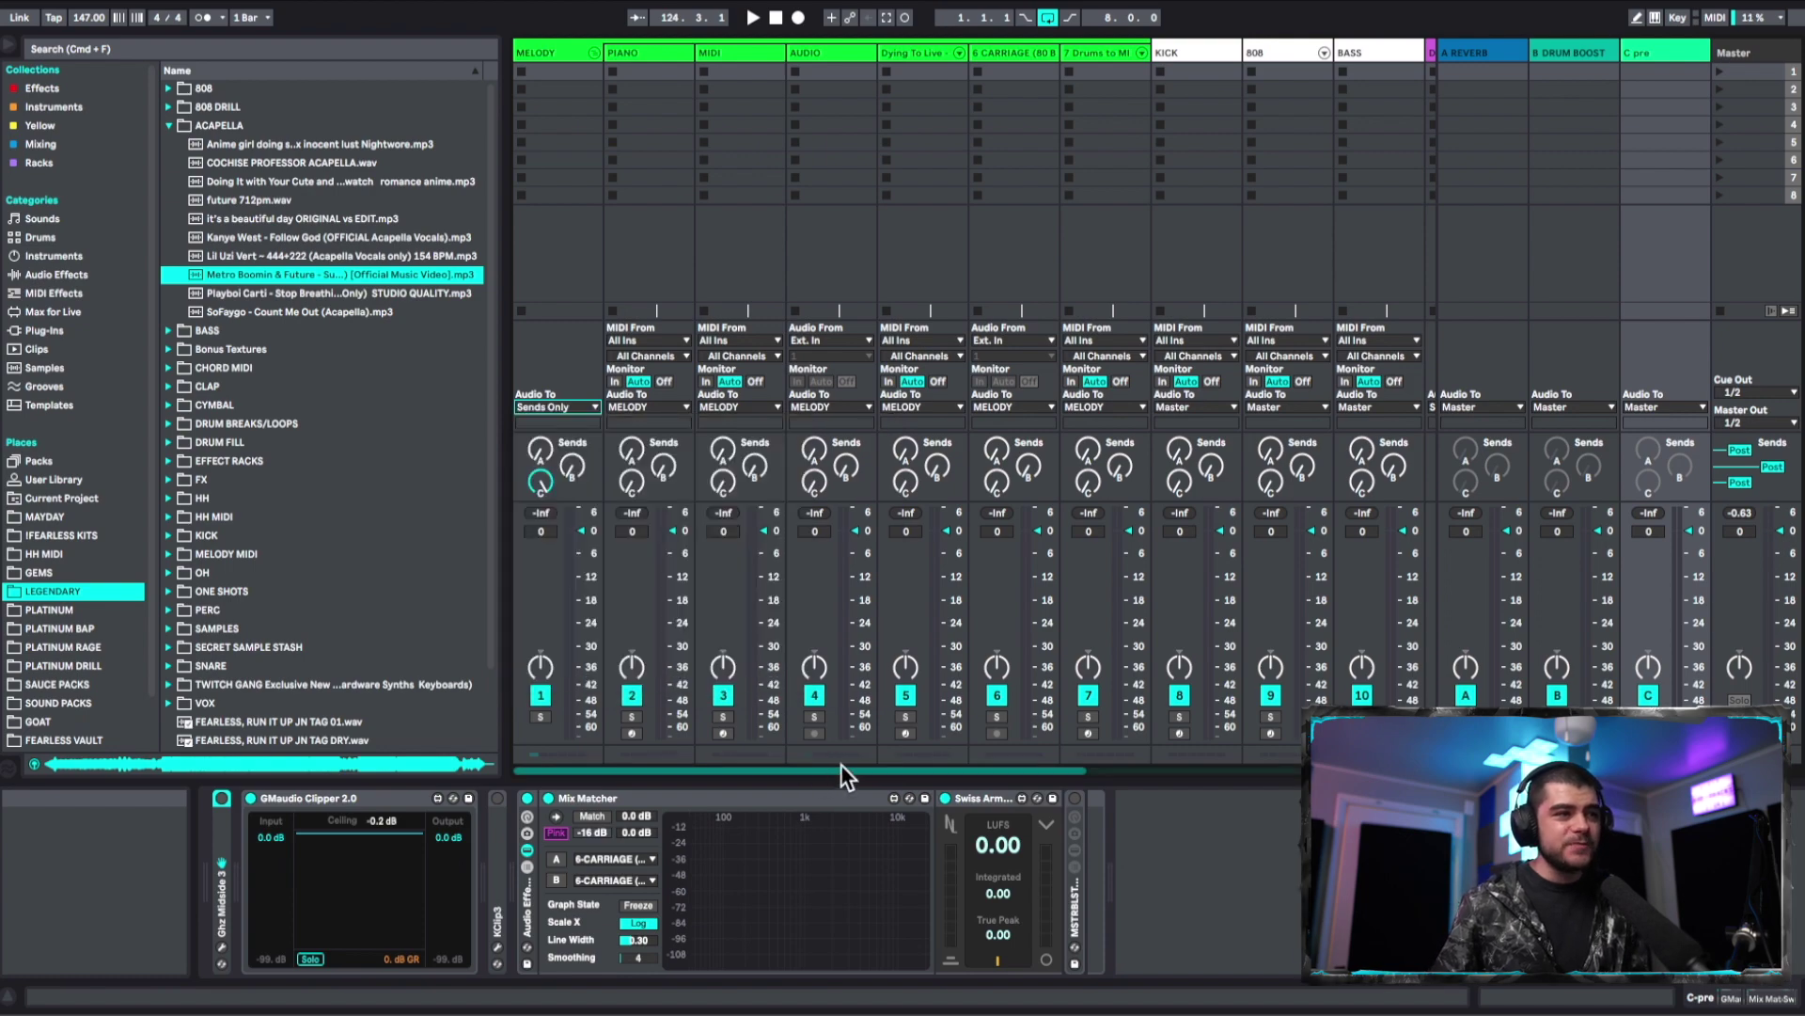
{"action": "left_click_drag", "start_coordinate": [840, 769], "coordinate": [1002, 771]}
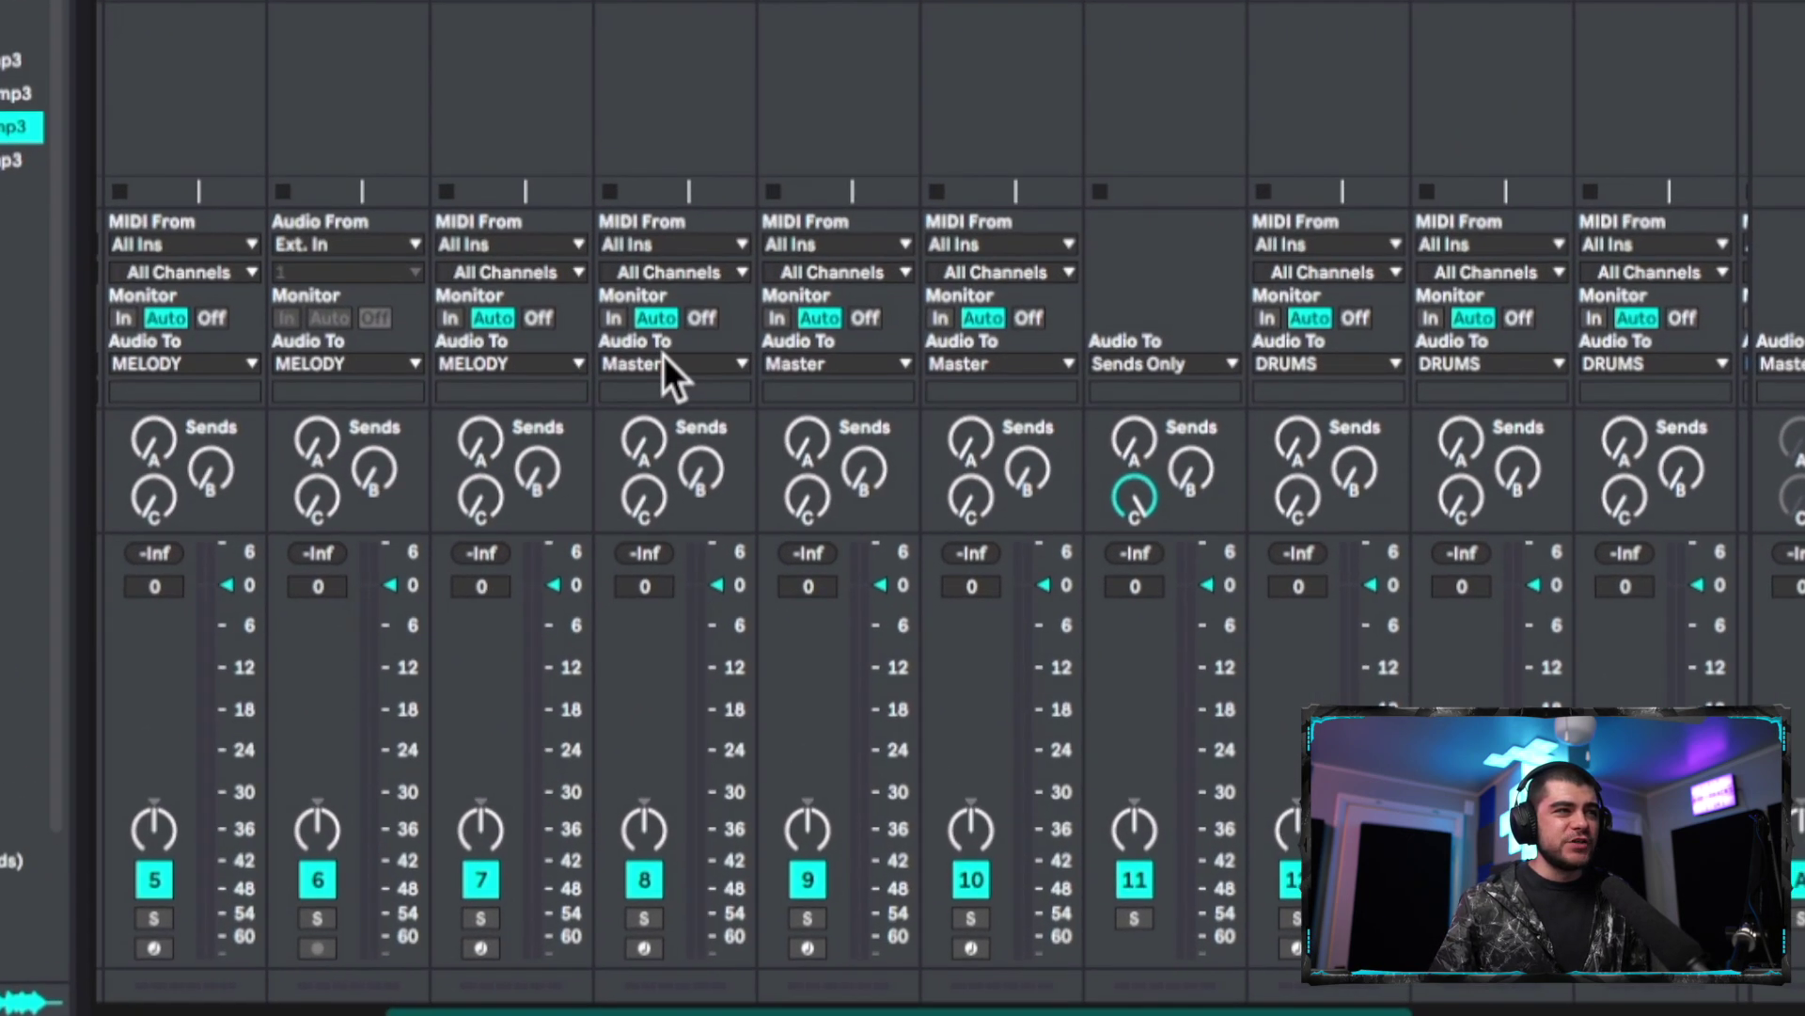
{"action": "left_click", "coordinate": [663, 354]}
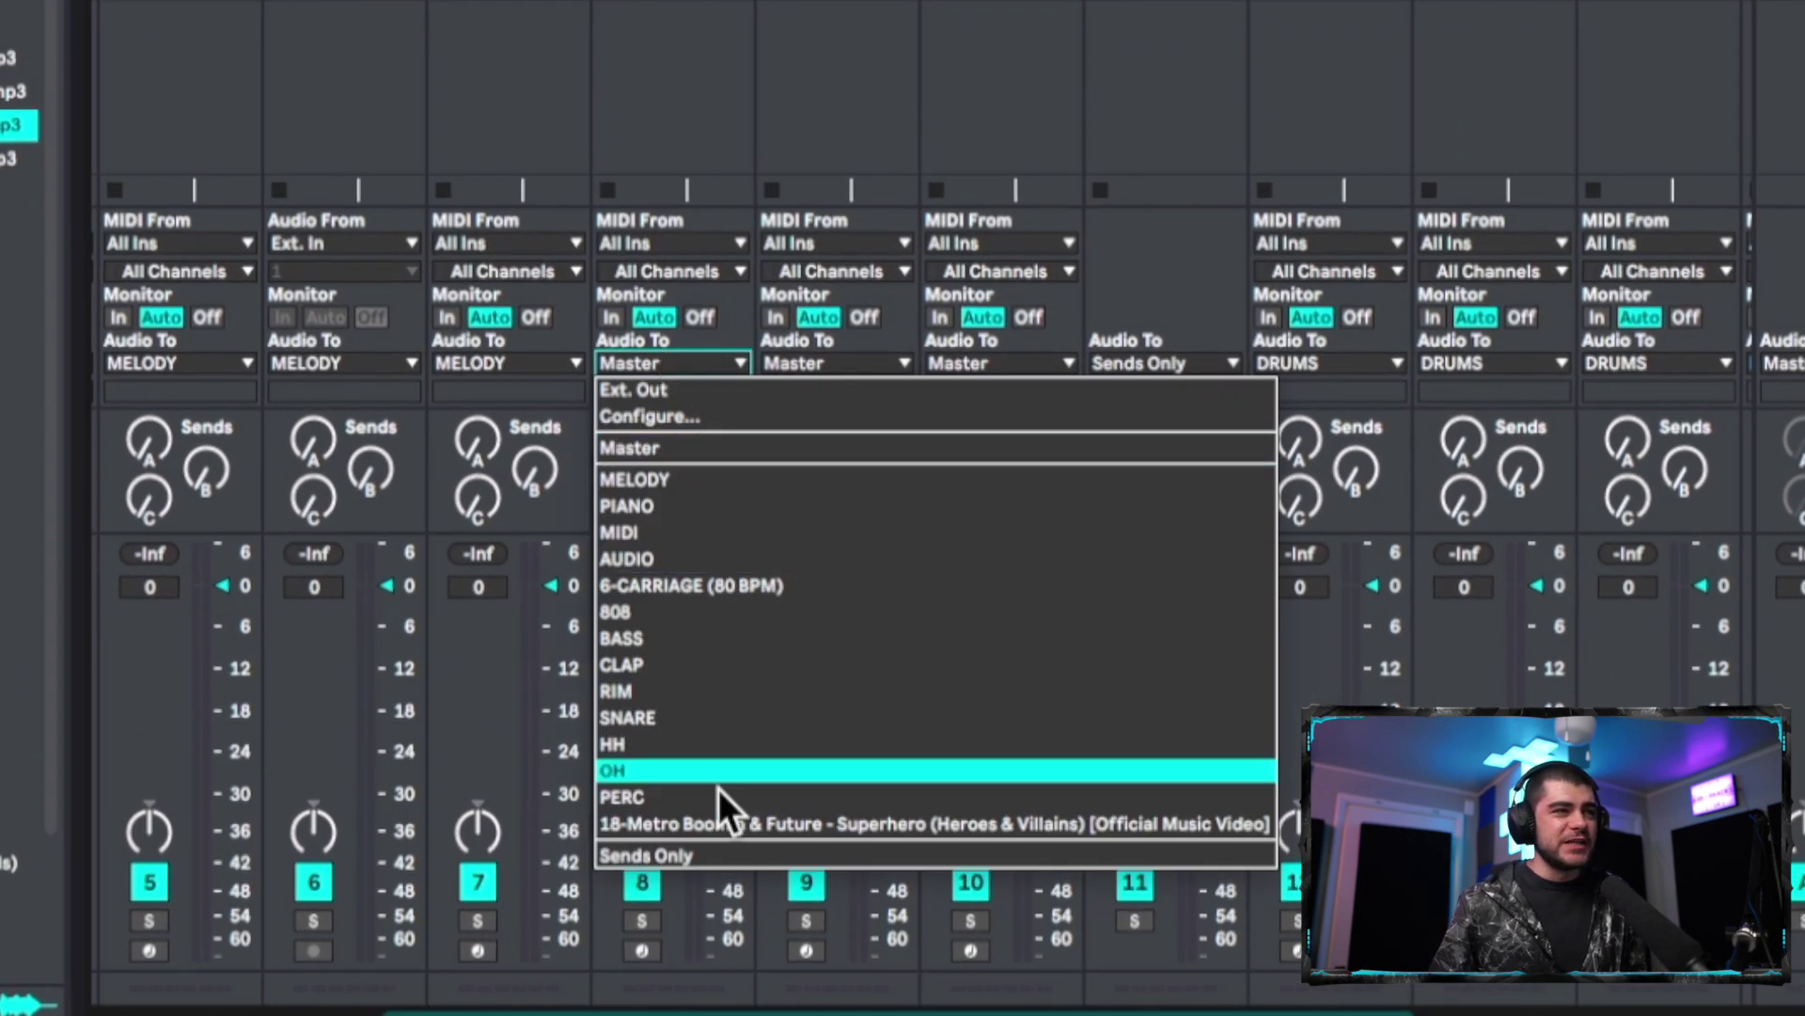
{"action": "left_click", "coordinate": [711, 846]}
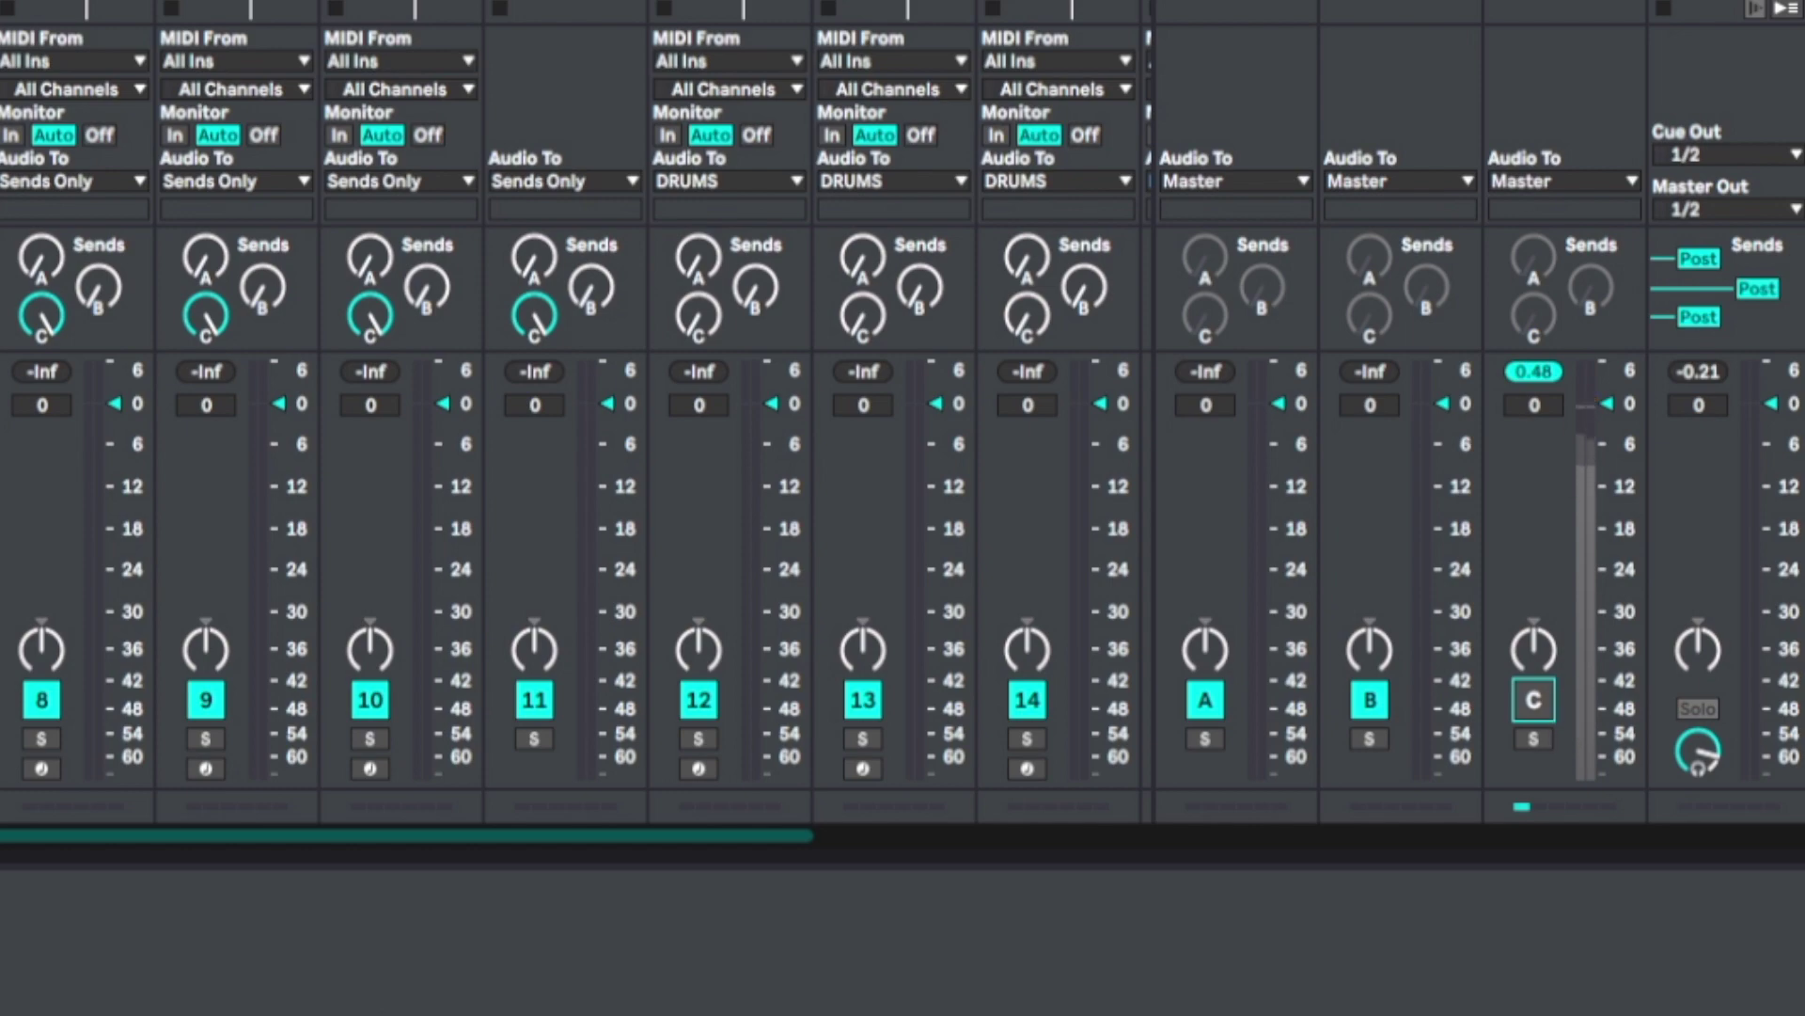
Step: Re-enable the C pre return and select the Metro Boomin reference track in Arrangement View
{"action": "left_click", "coordinate": [1529, 698]}
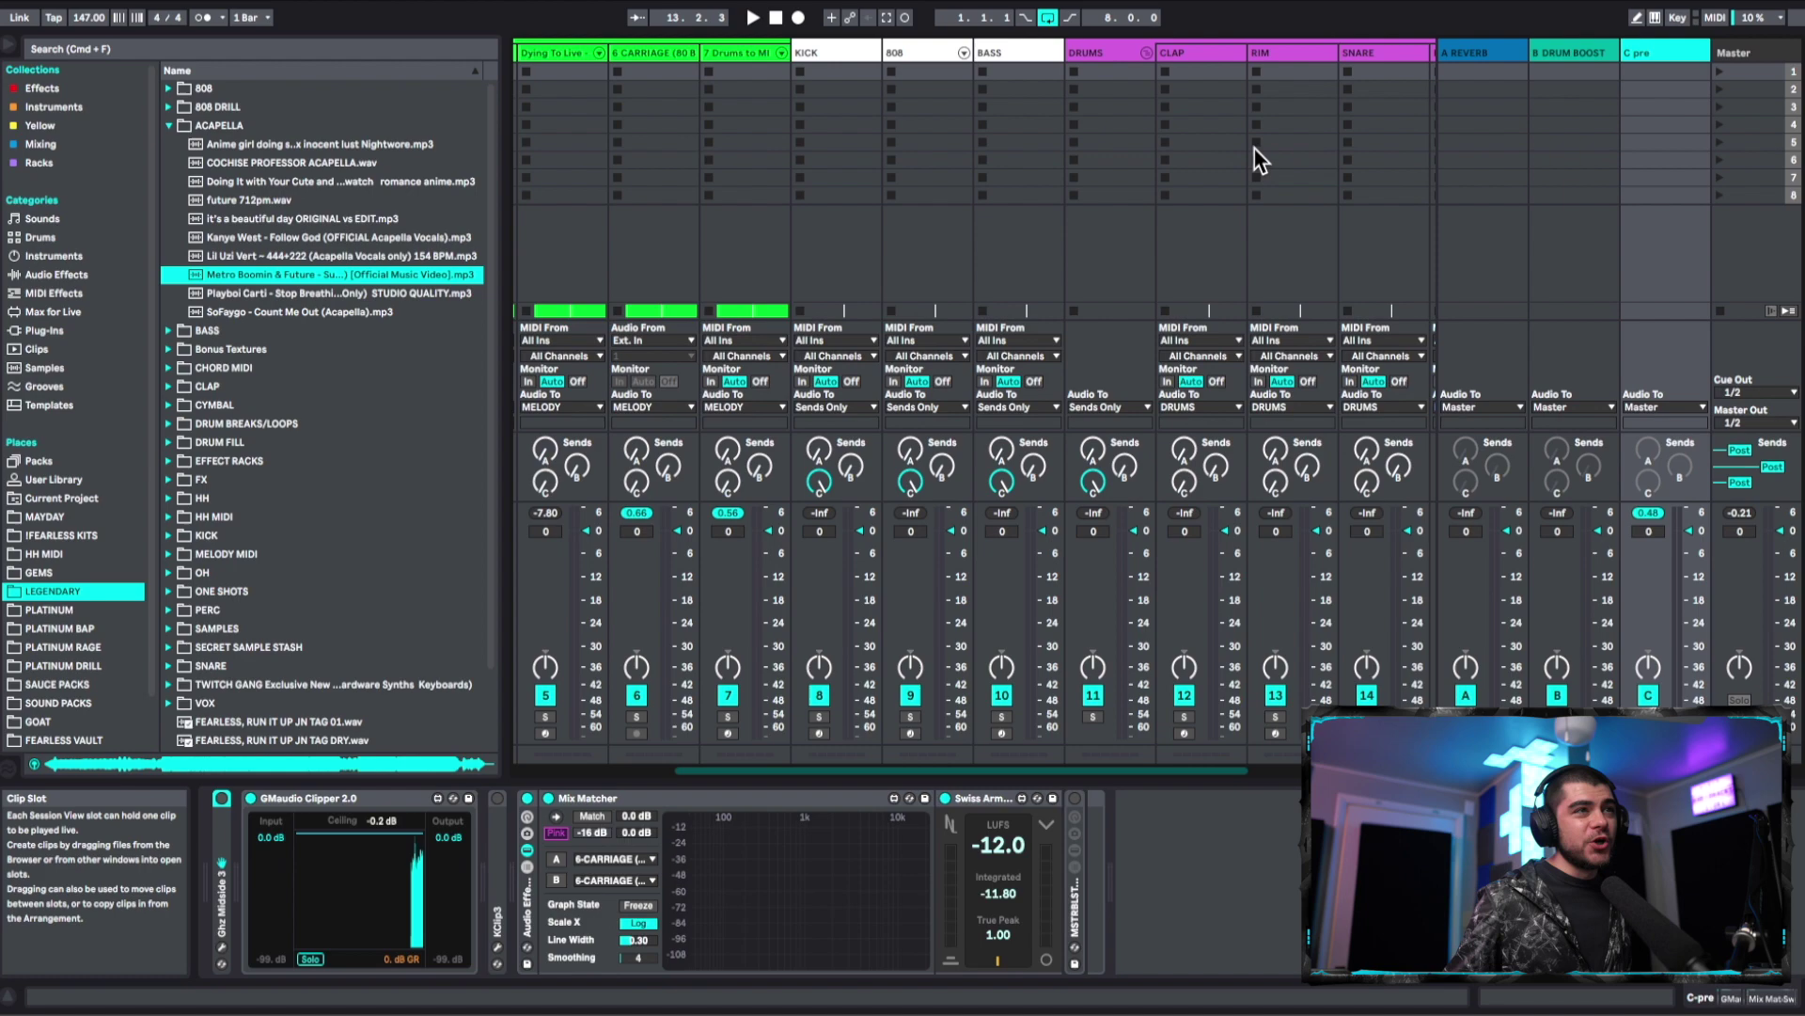
{"action": "key", "text": "Tab"}
{"action": "left_click", "coordinate": [1578, 585]}
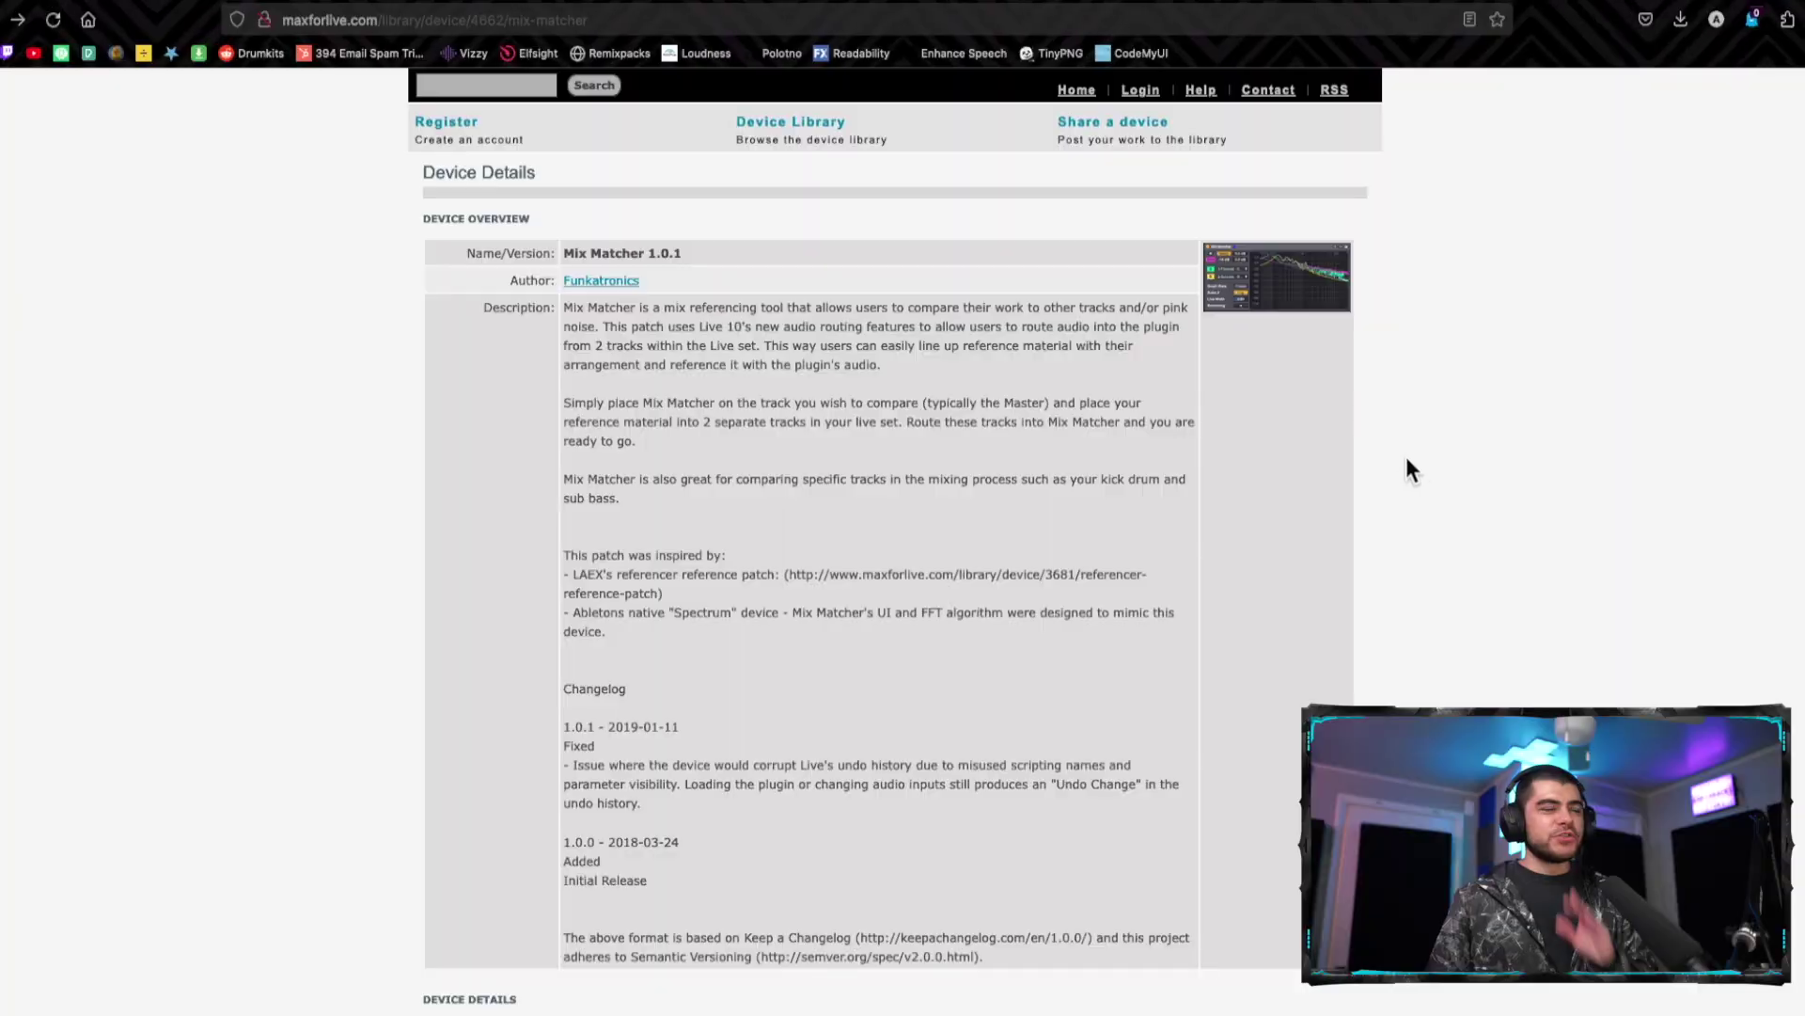
Step: Highlight 'Mix Matcher 1.0.1' on the maxforlive.com page and scroll toward the download section
{"action": "left_click_drag", "start_coordinate": [693, 252], "coordinate": [606, 252]}
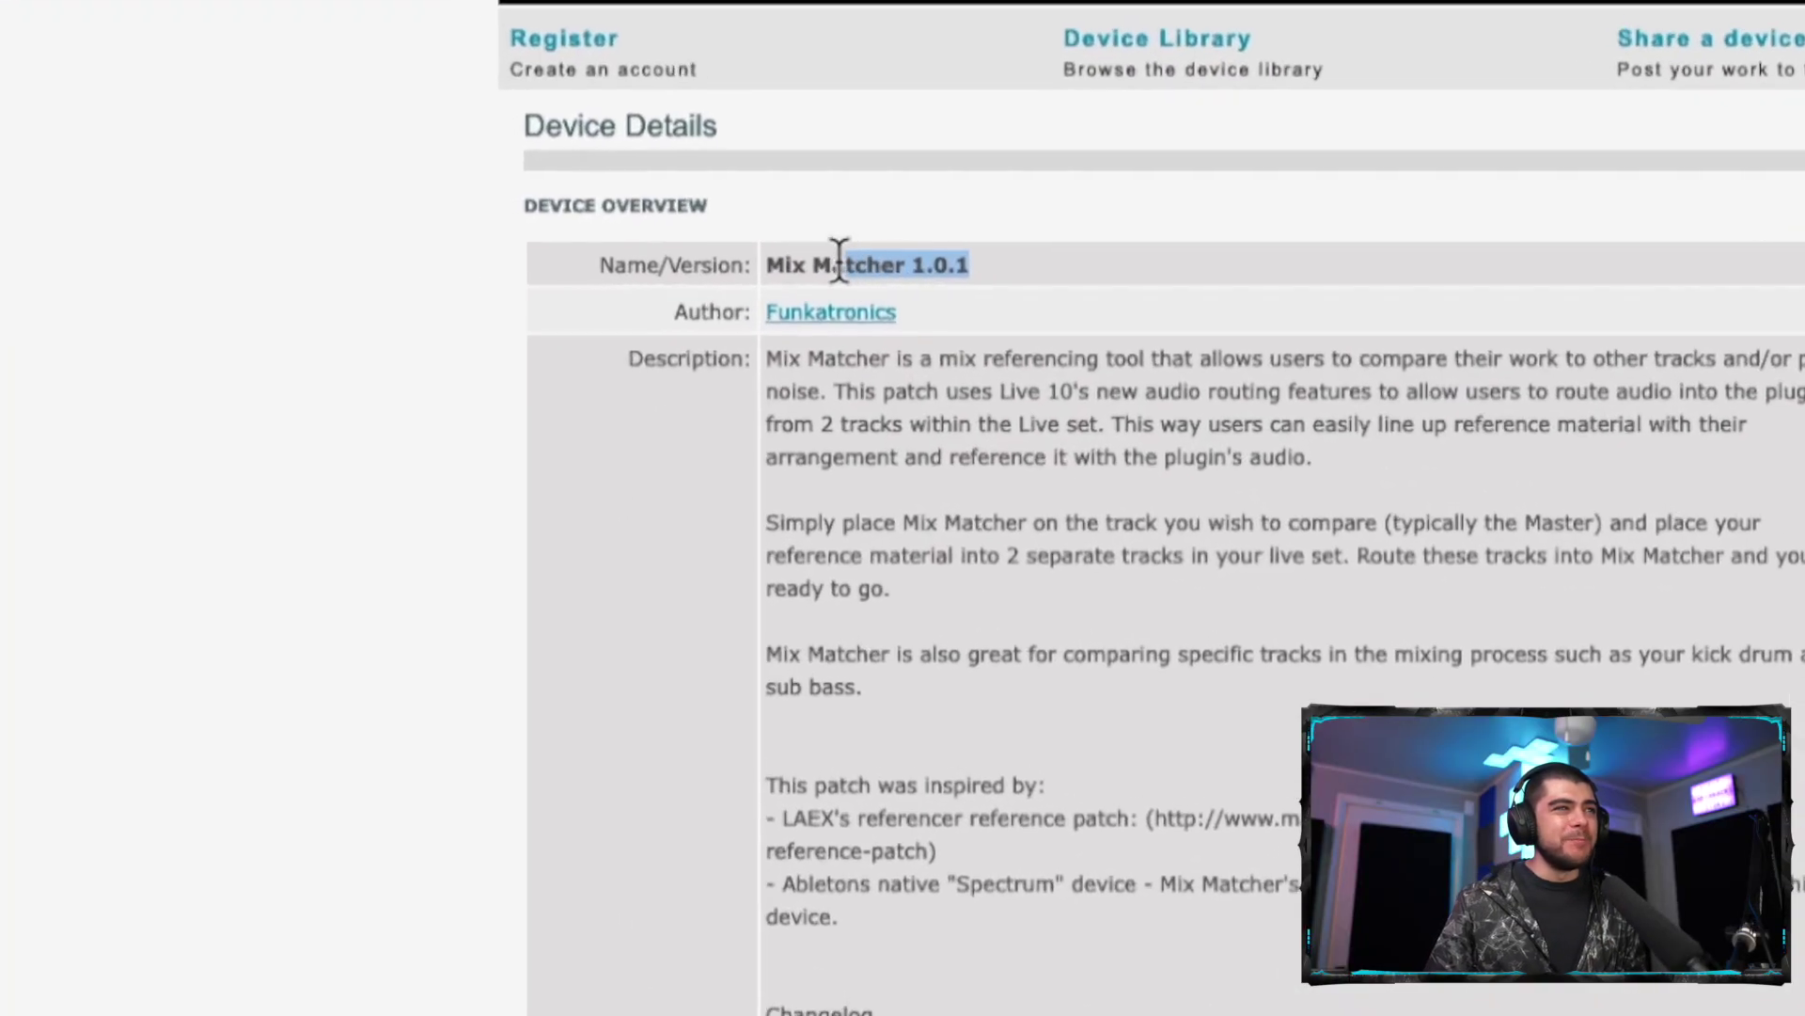
{"action": "left_click_drag", "start_coordinate": [839, 261], "coordinate": [765, 267]}
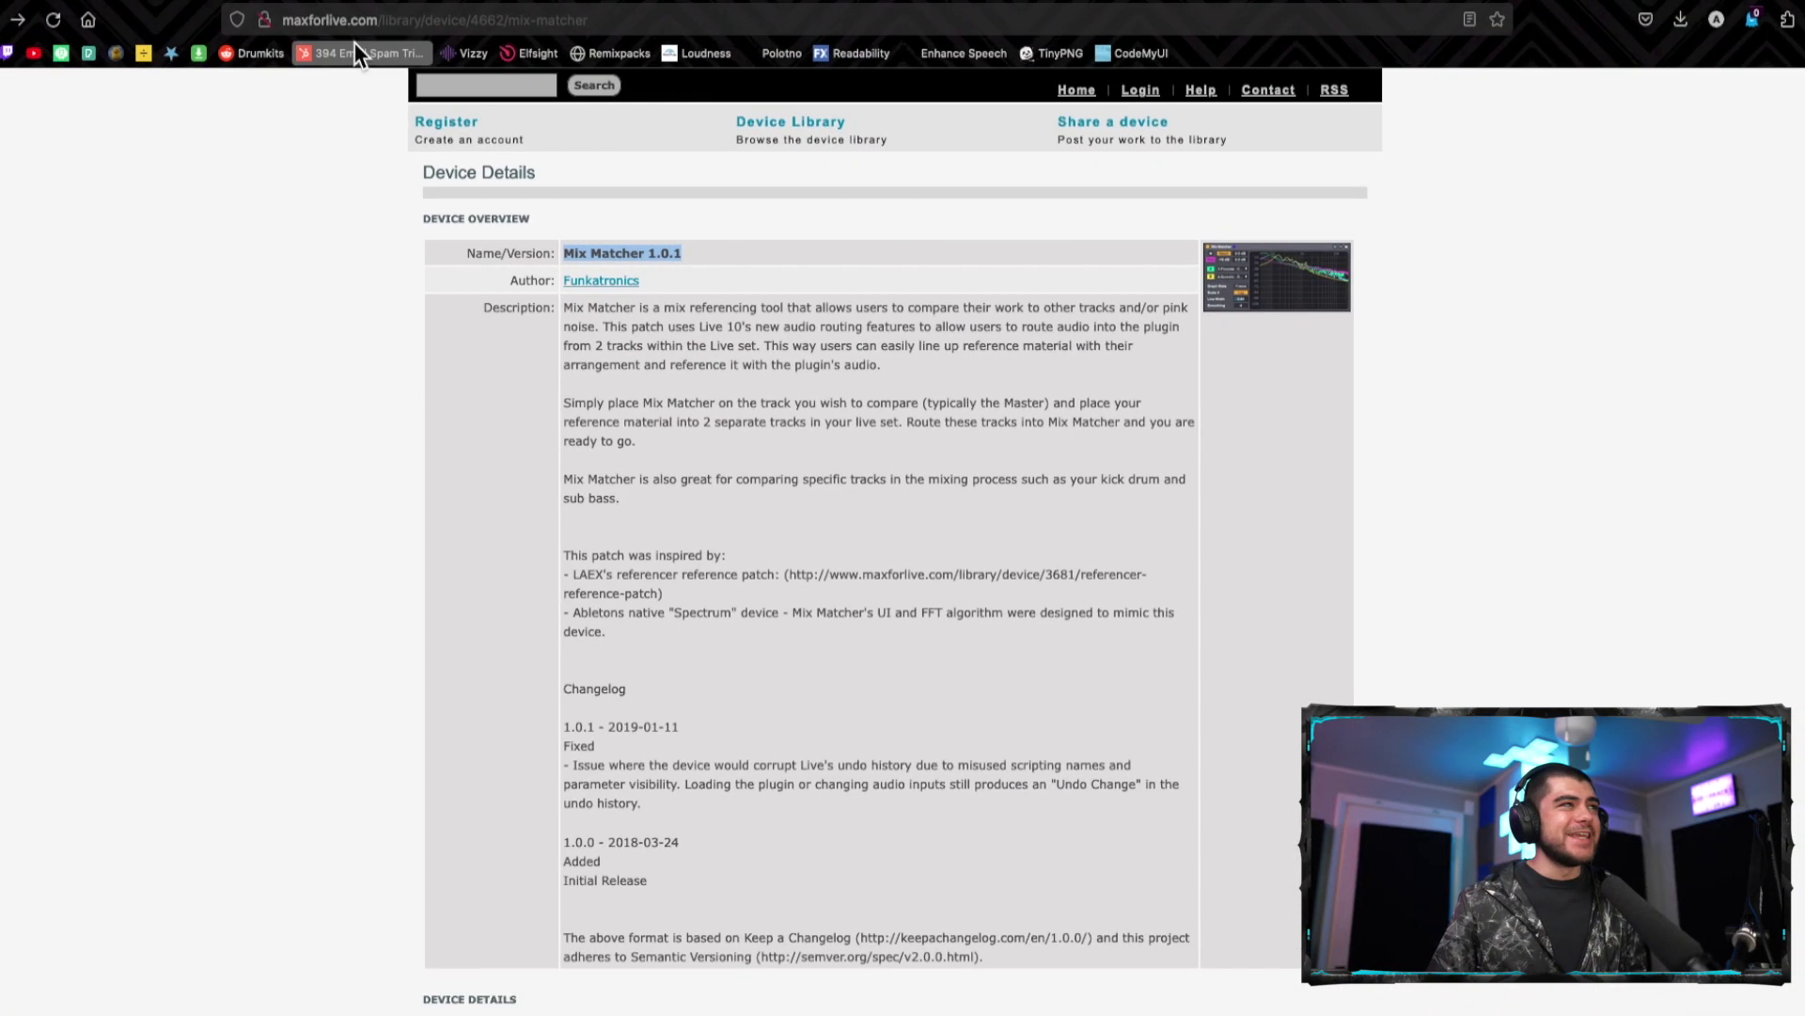
{"action": "scroll", "coordinate": [846, 437], "scroll_direction": "down", "scroll_amount": 10}
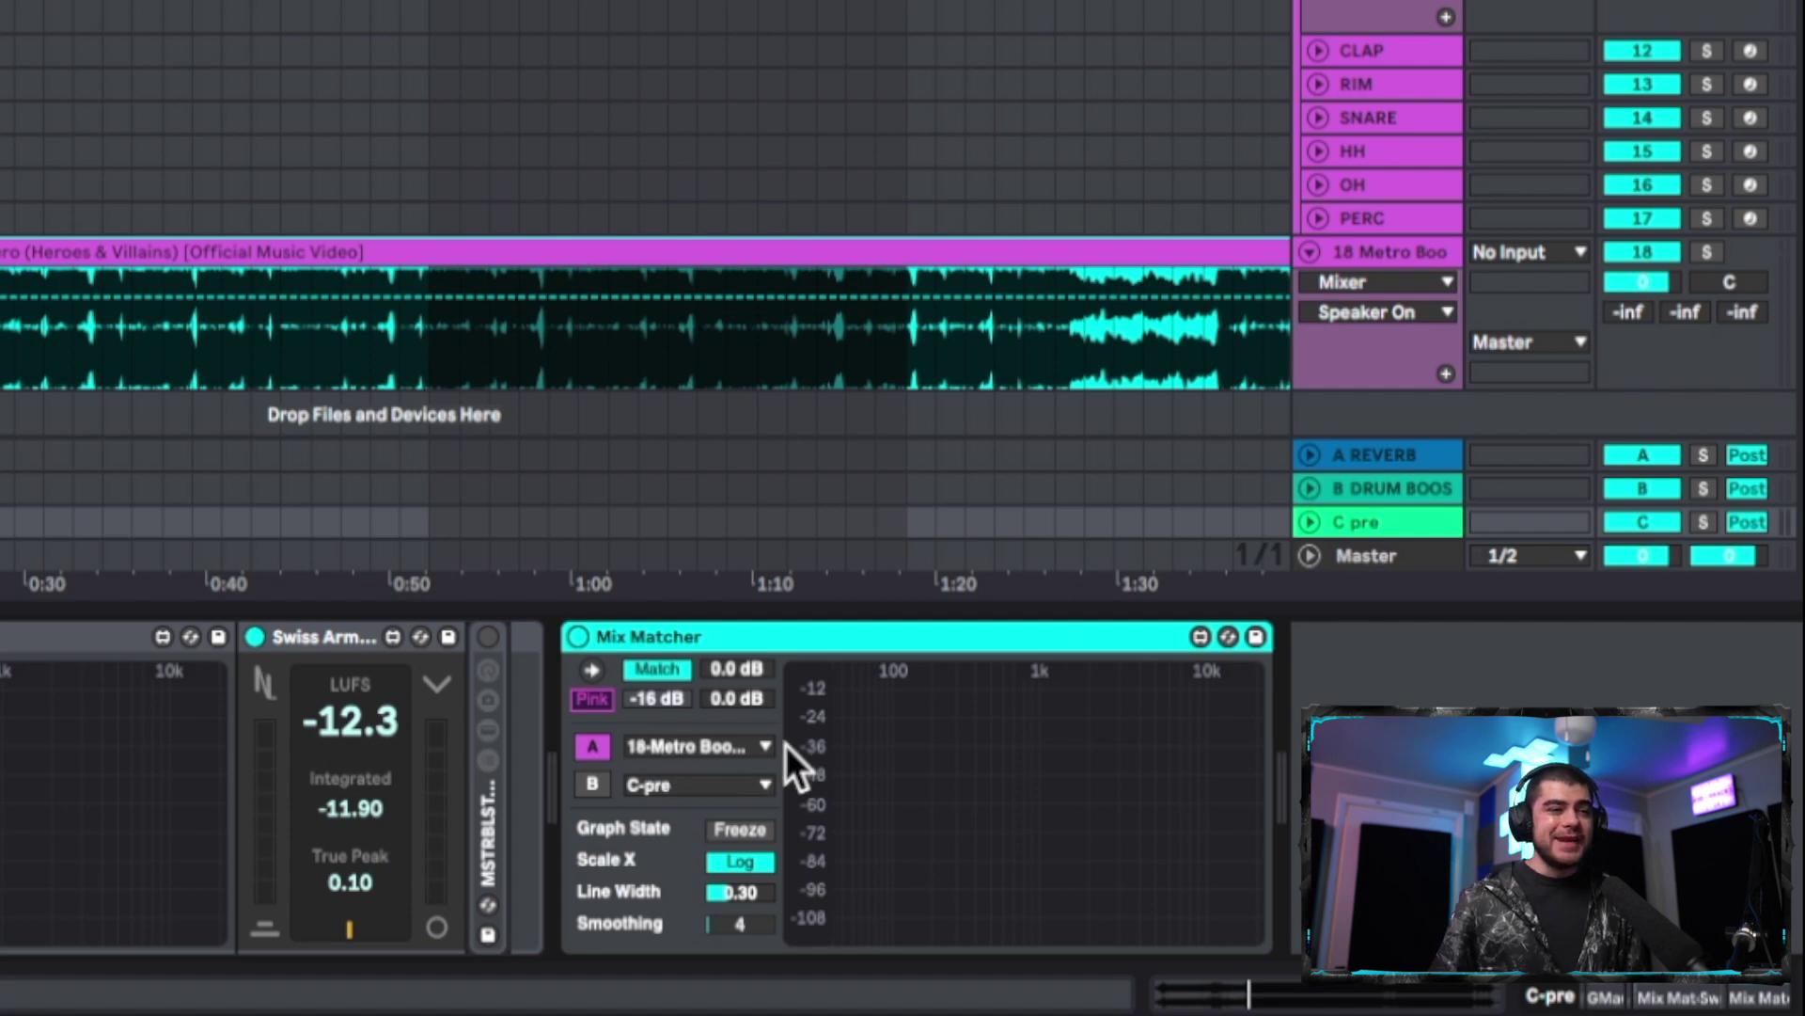
Step: Audition playback briefly, then route the Metro Boomin reference track 18 to Sends Only
{"action": "key", "text": "space"}
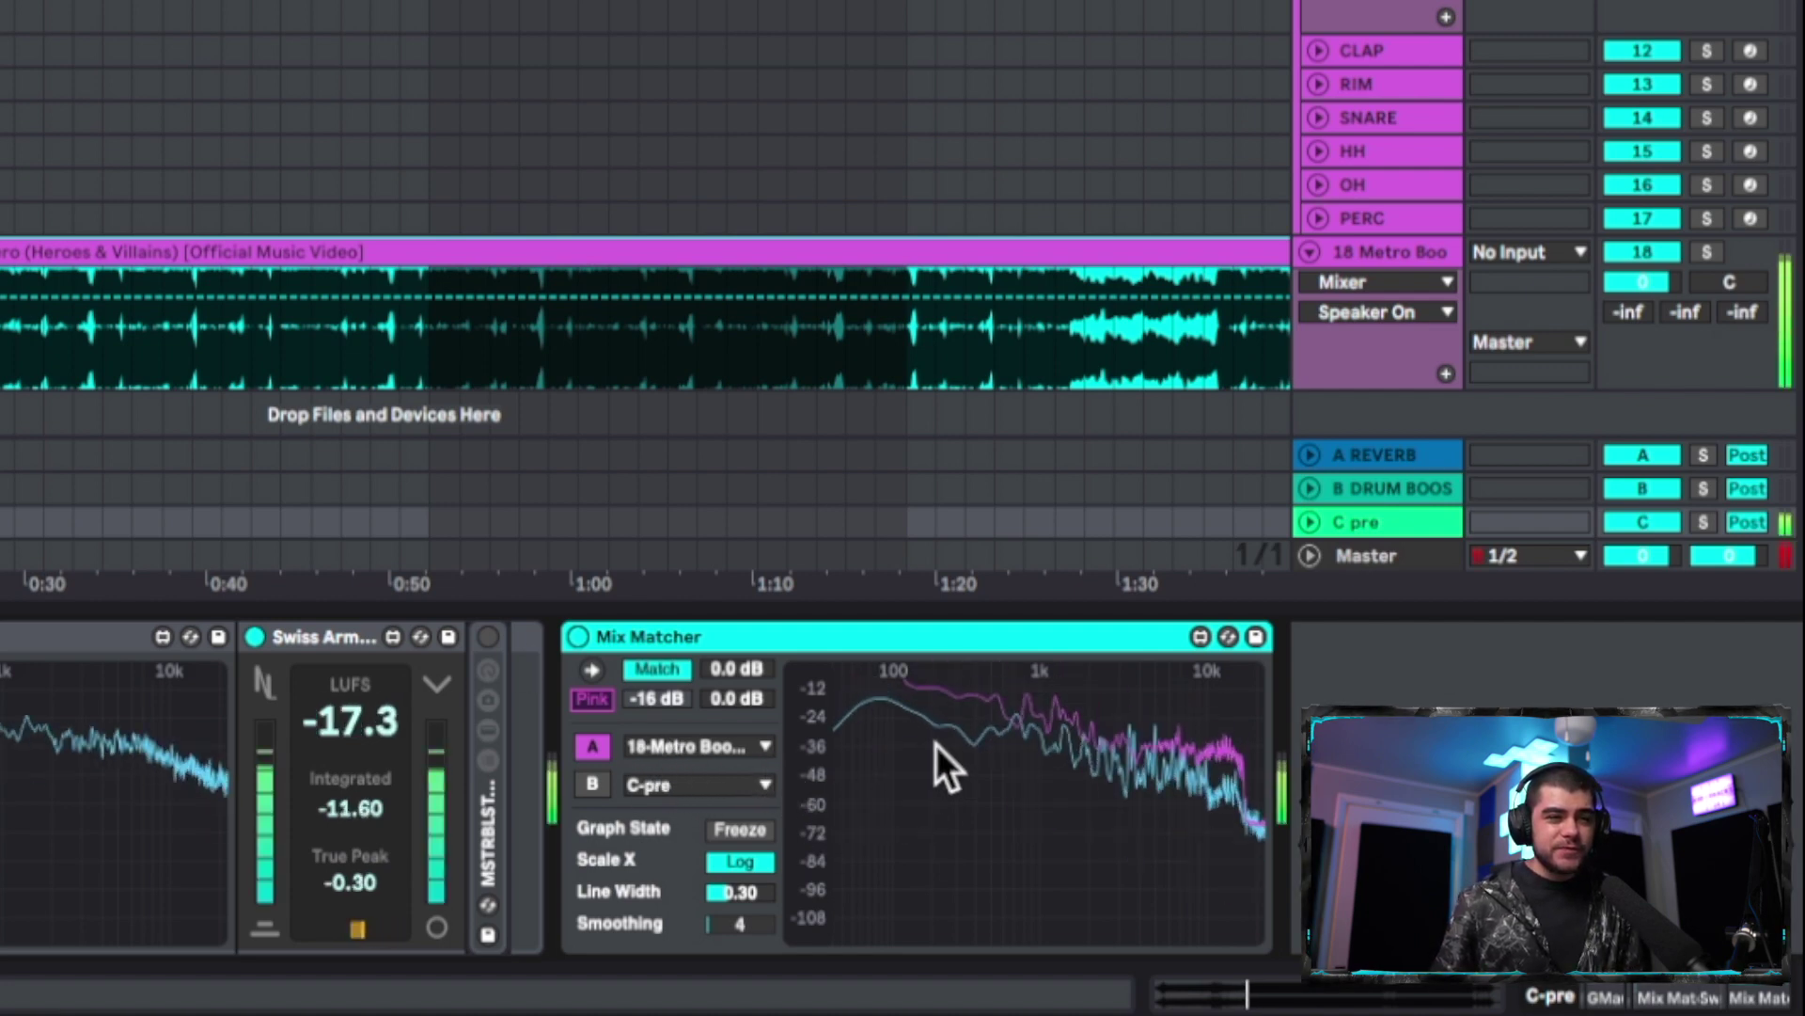
{"action": "key", "text": "space"}
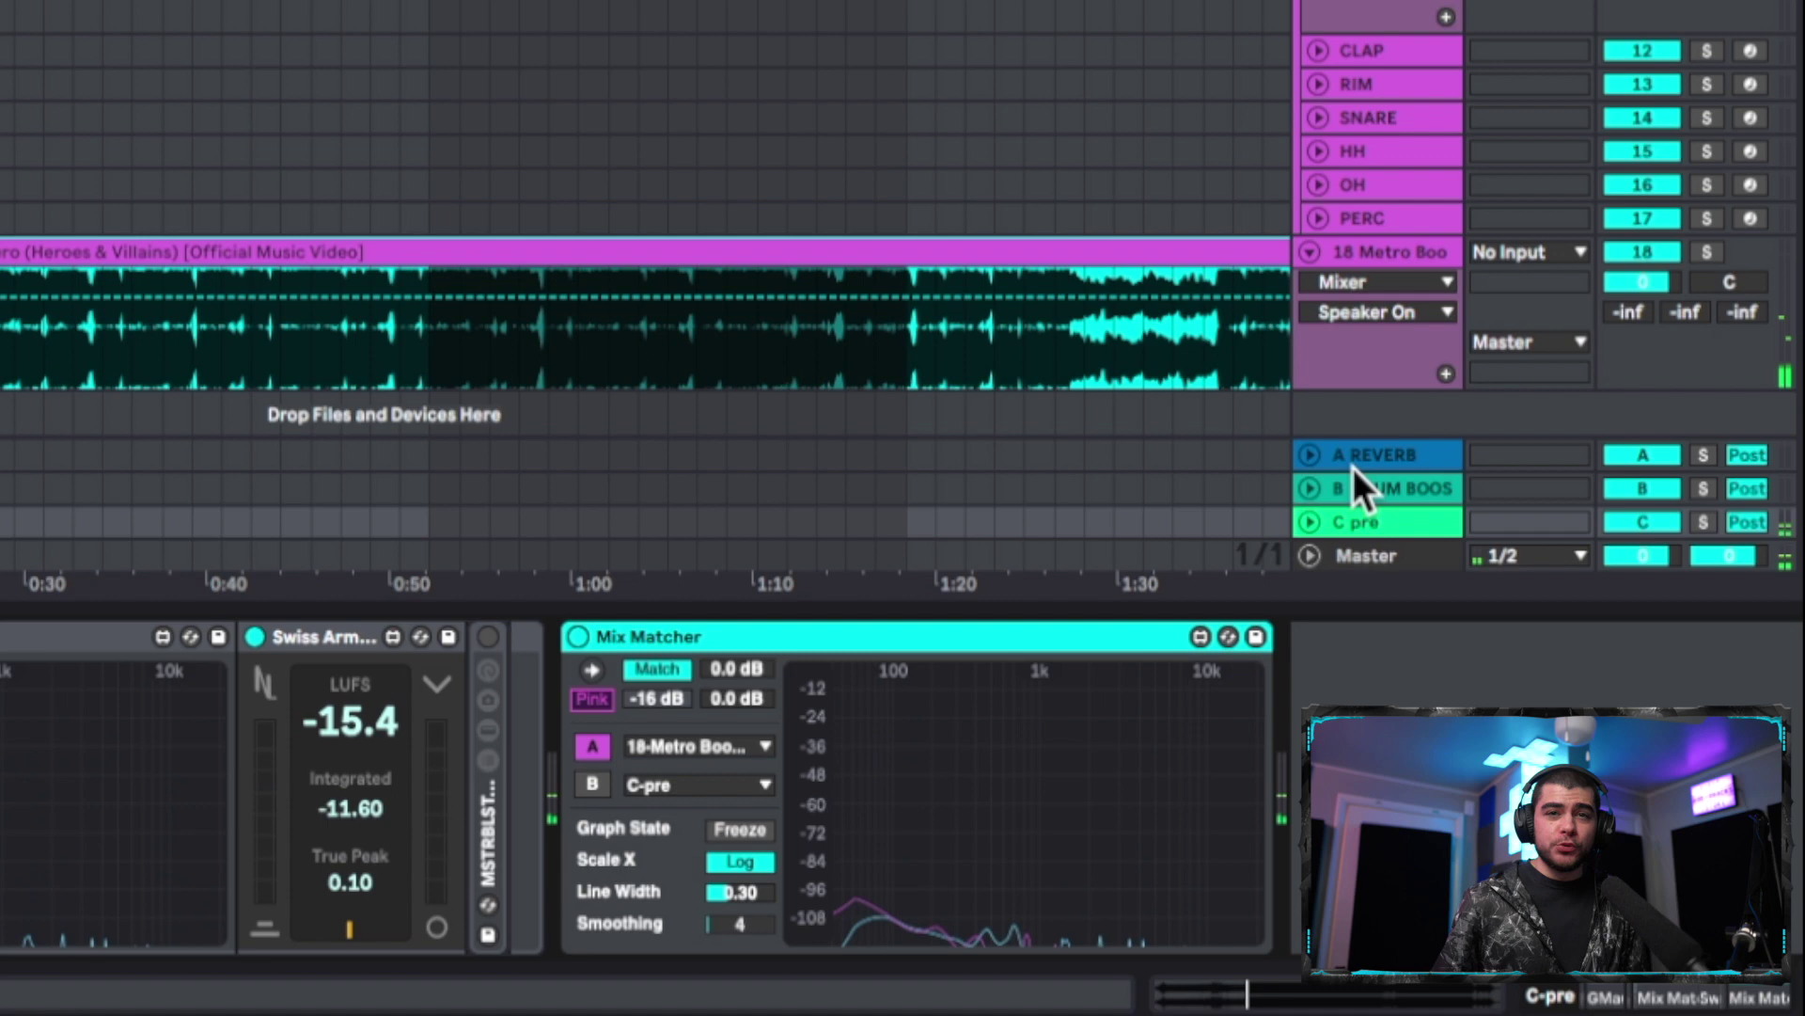
{"action": "left_click", "coordinate": [386, 247]}
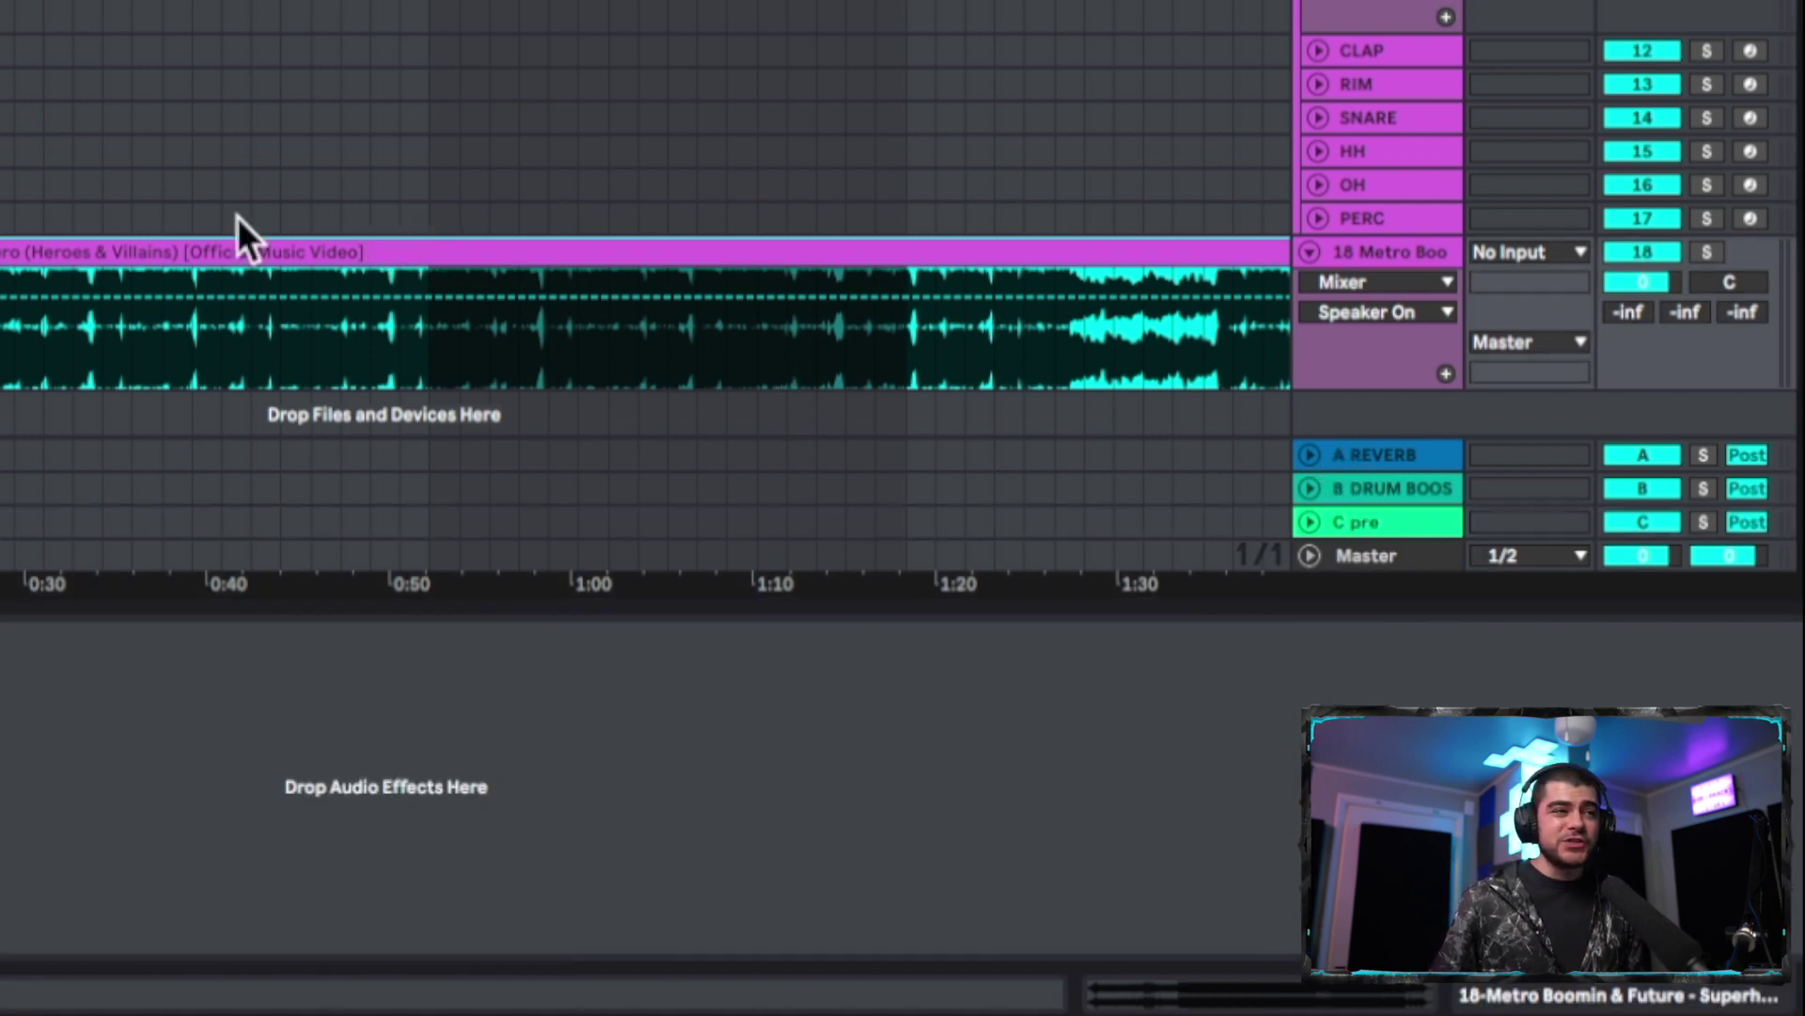
{"action": "left_click", "coordinate": [1352, 538]}
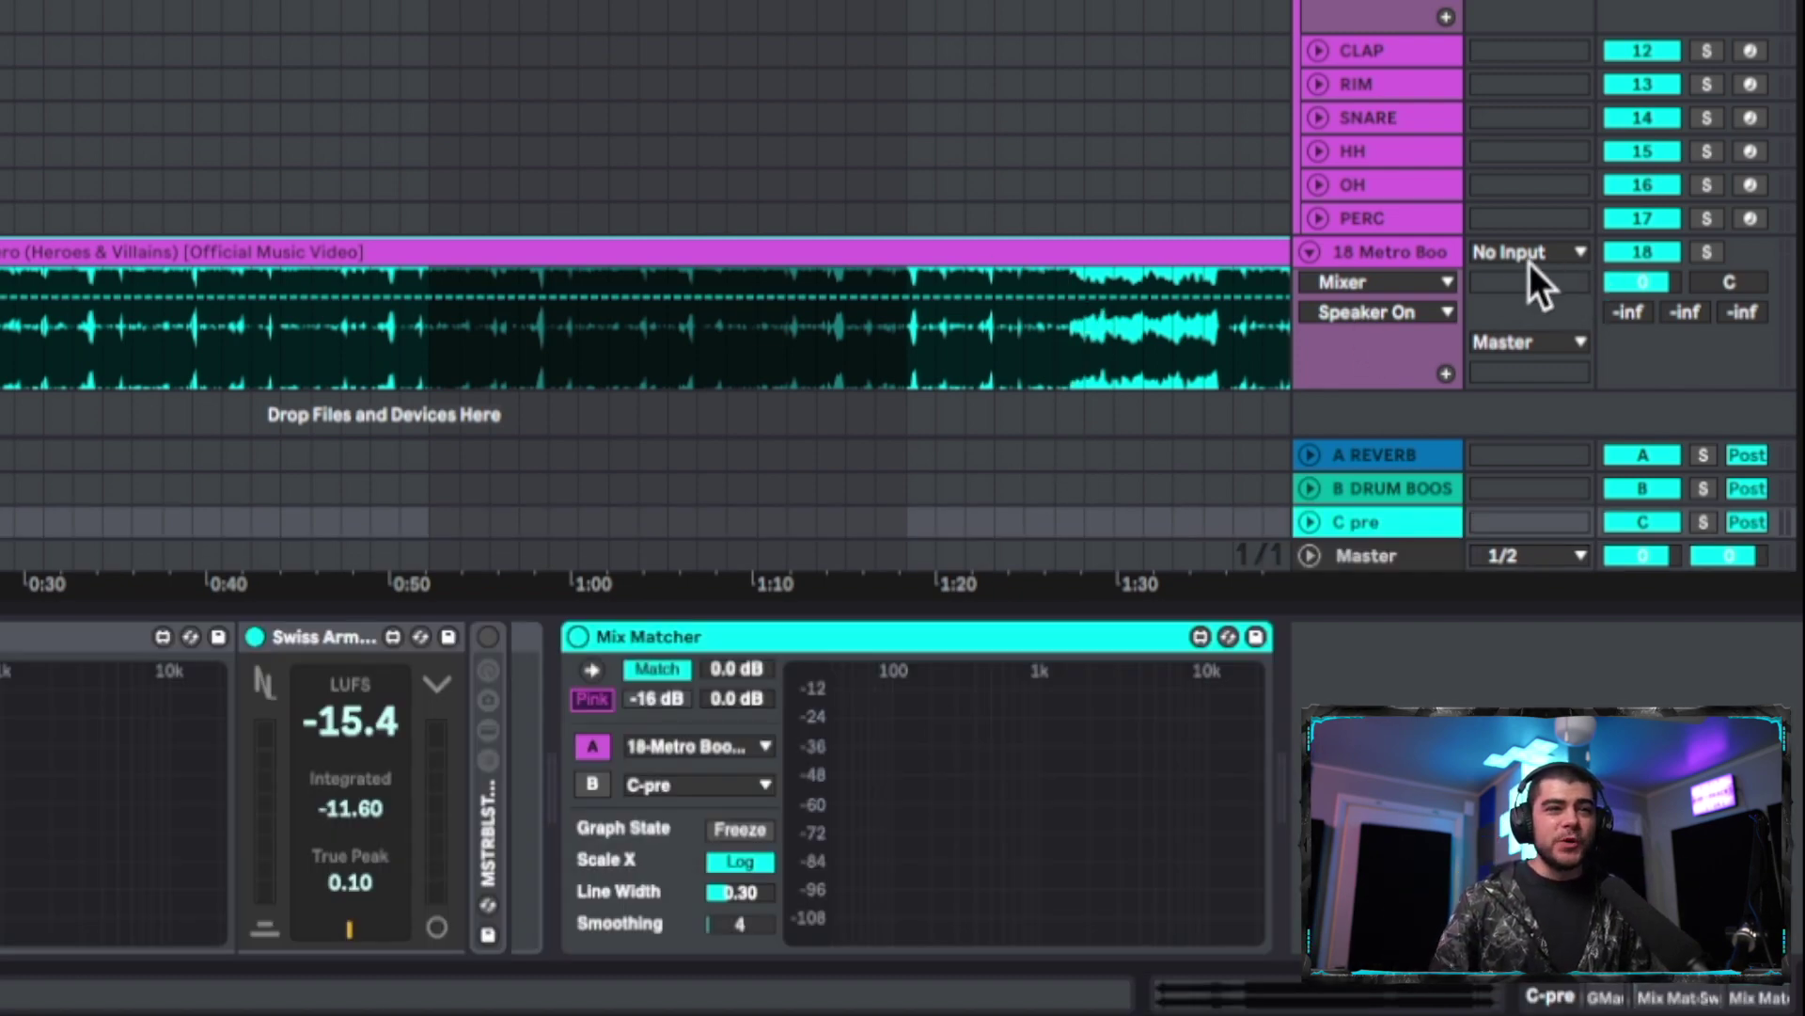
{"action": "left_click", "coordinate": [1516, 336]}
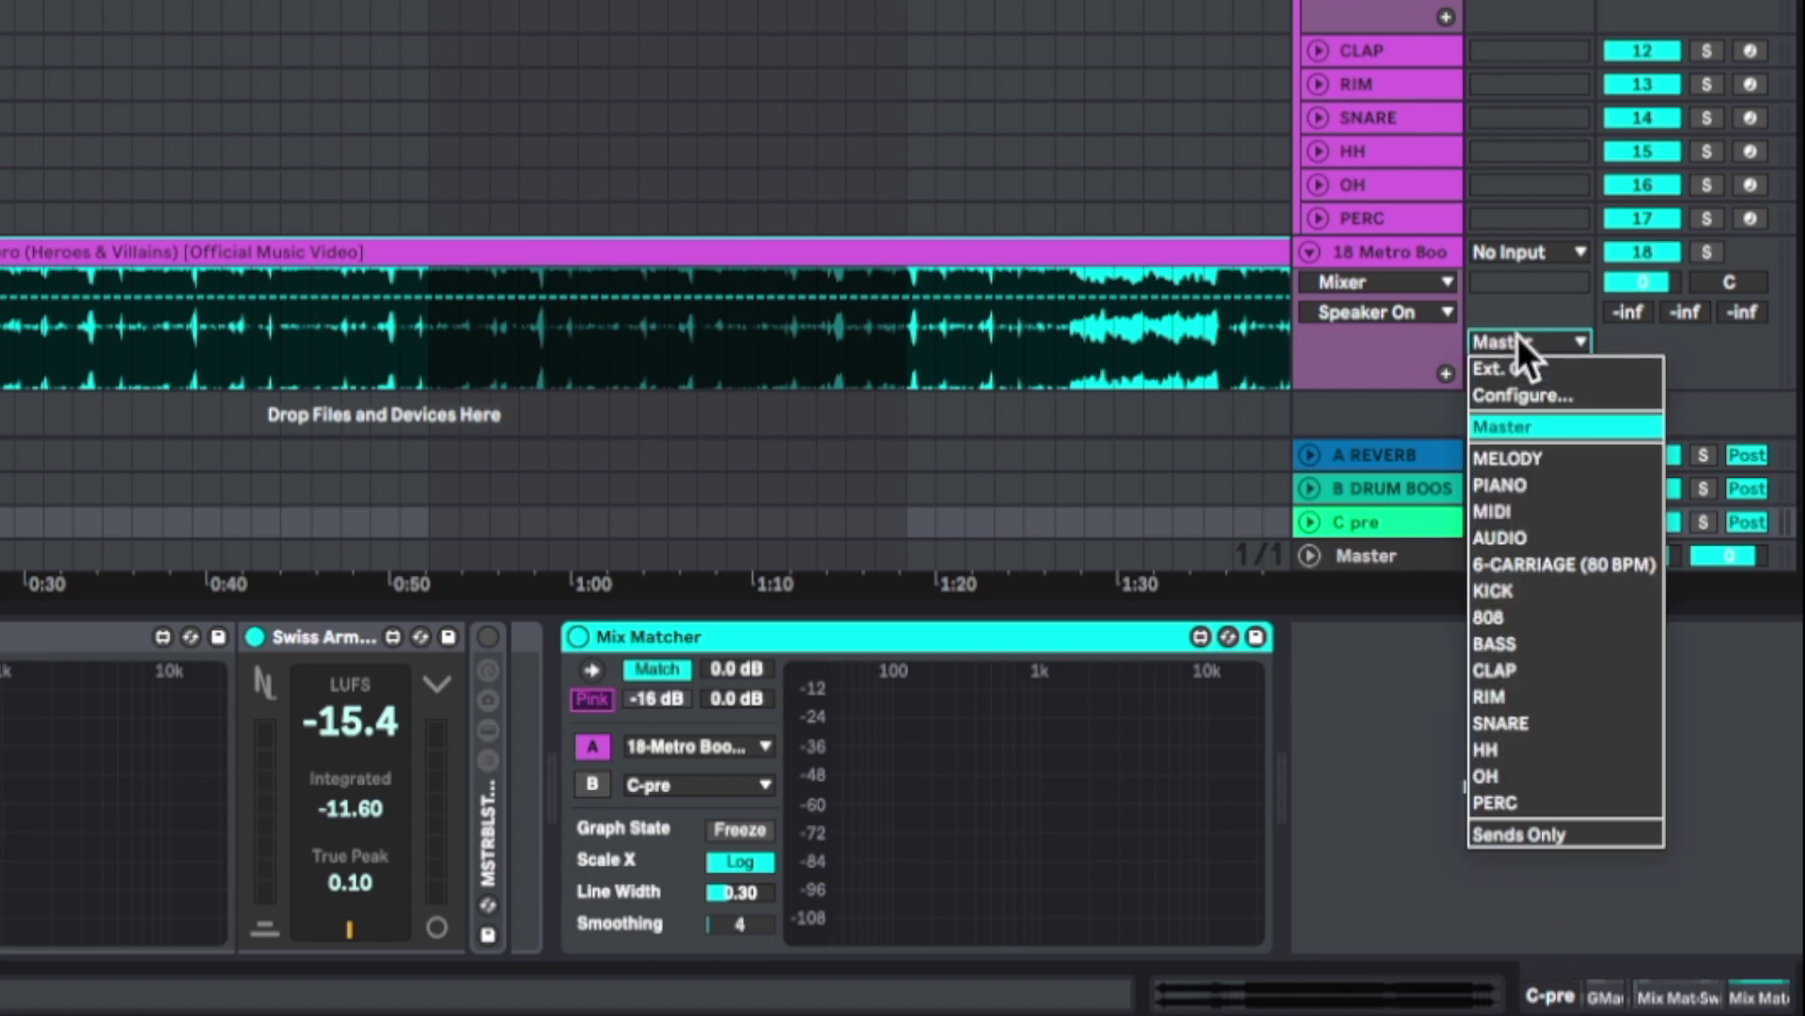
{"action": "left_click", "coordinate": [1526, 832]}
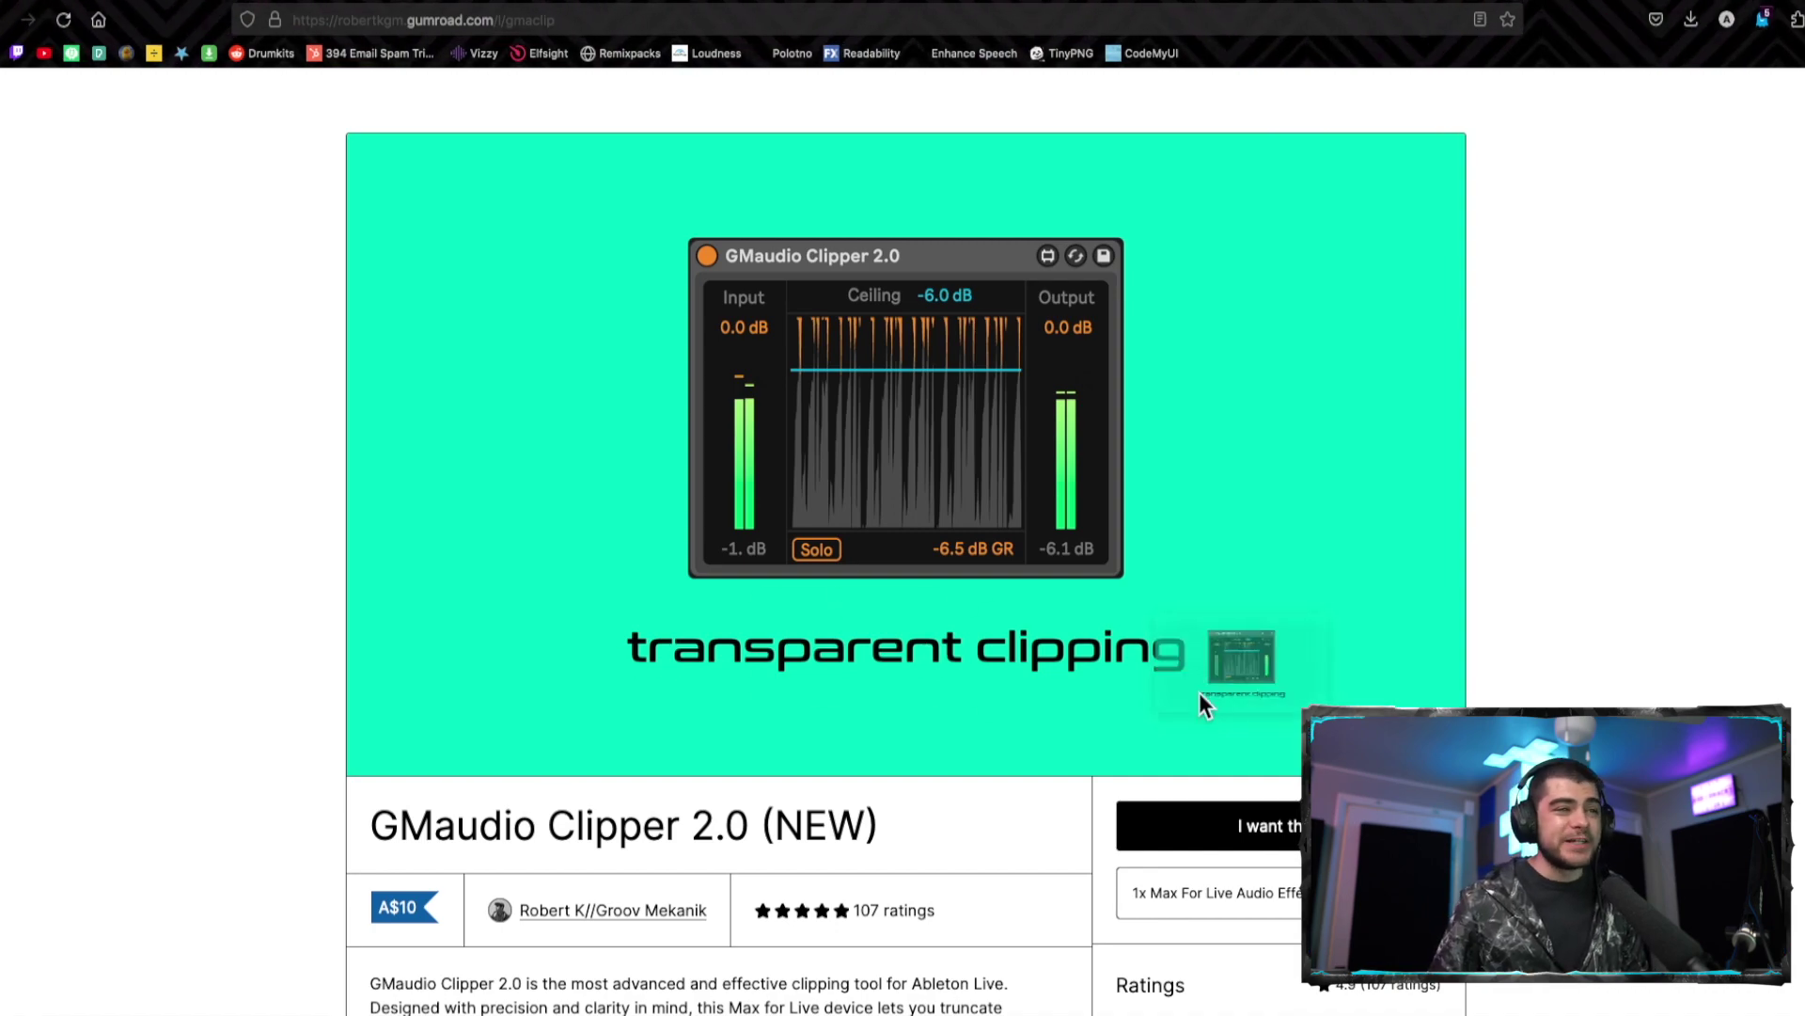
Step: Scroll the GMaudio Clipper 2.0 Gumroad page down to its description and ratings
{"action": "scroll", "coordinate": [1610, 662], "scroll_direction": "down", "scroll_amount": 3}
{"action": "scroll", "coordinate": [1609, 649], "scroll_direction": "down", "scroll_amount": 1}
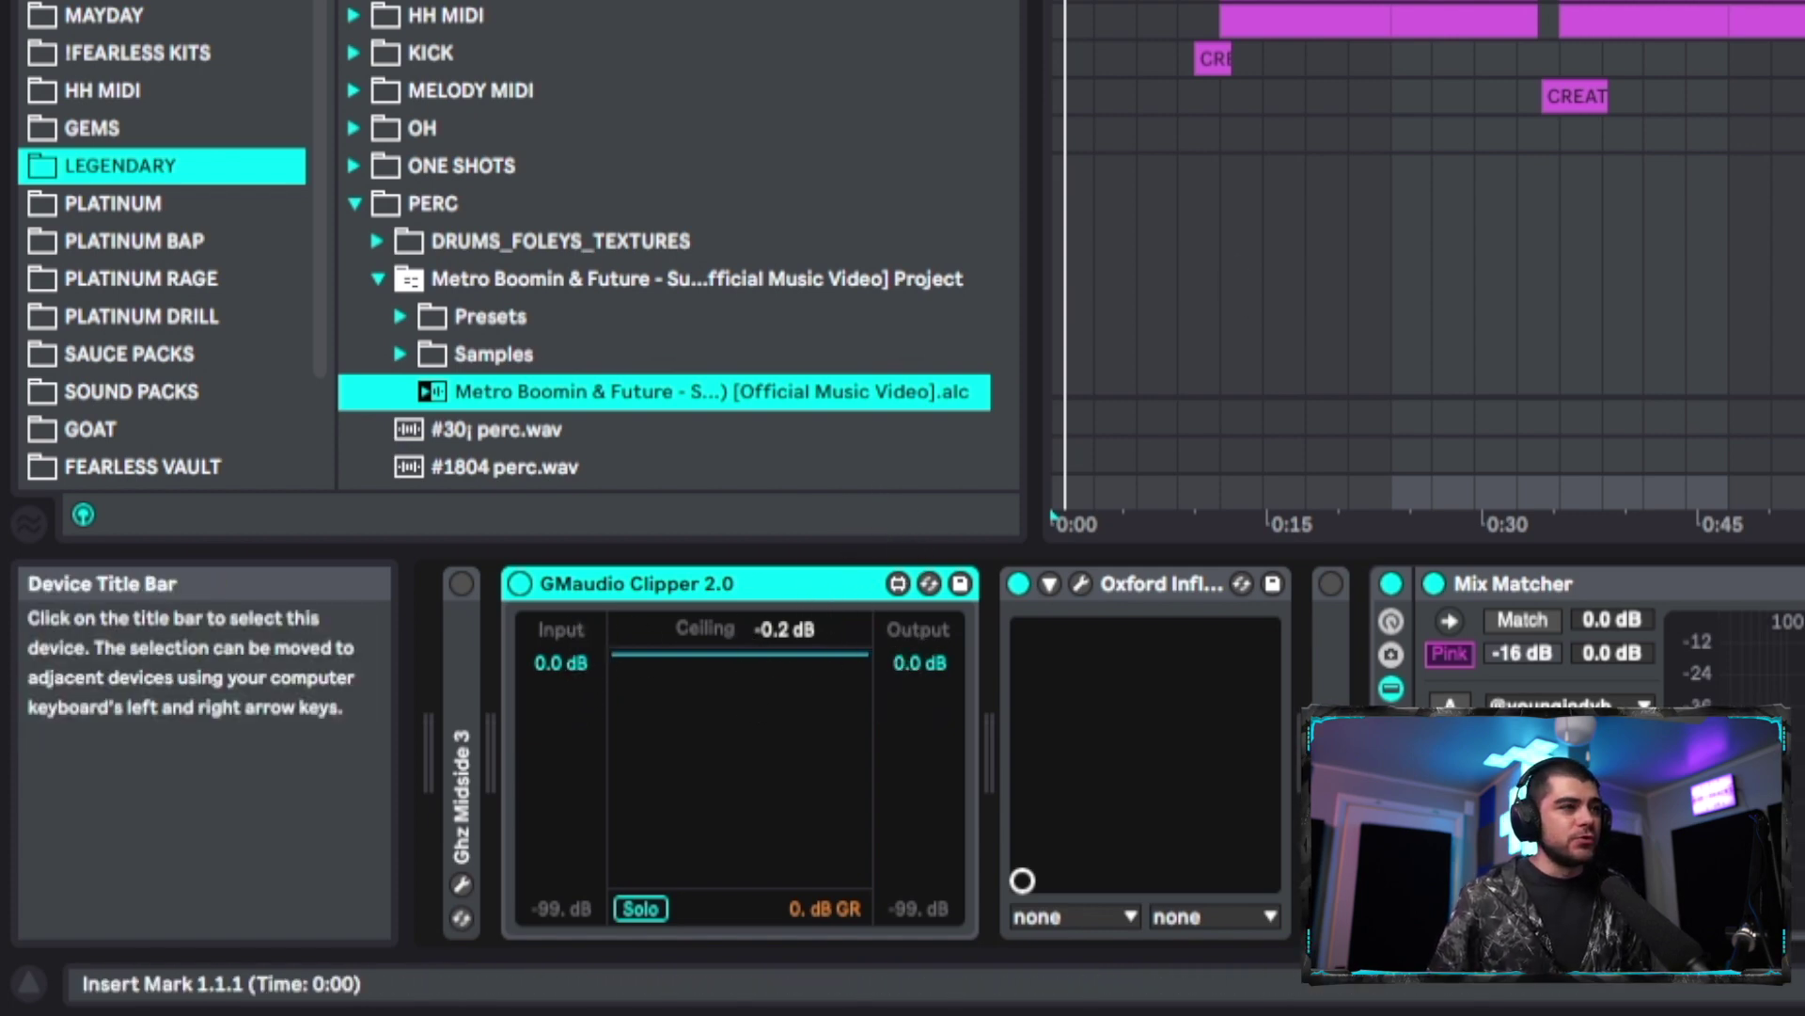
Step: Play the loop through the SNARE-keyed Ducker and nudge its Amount down slightly
{"action": "key", "text": "space"}
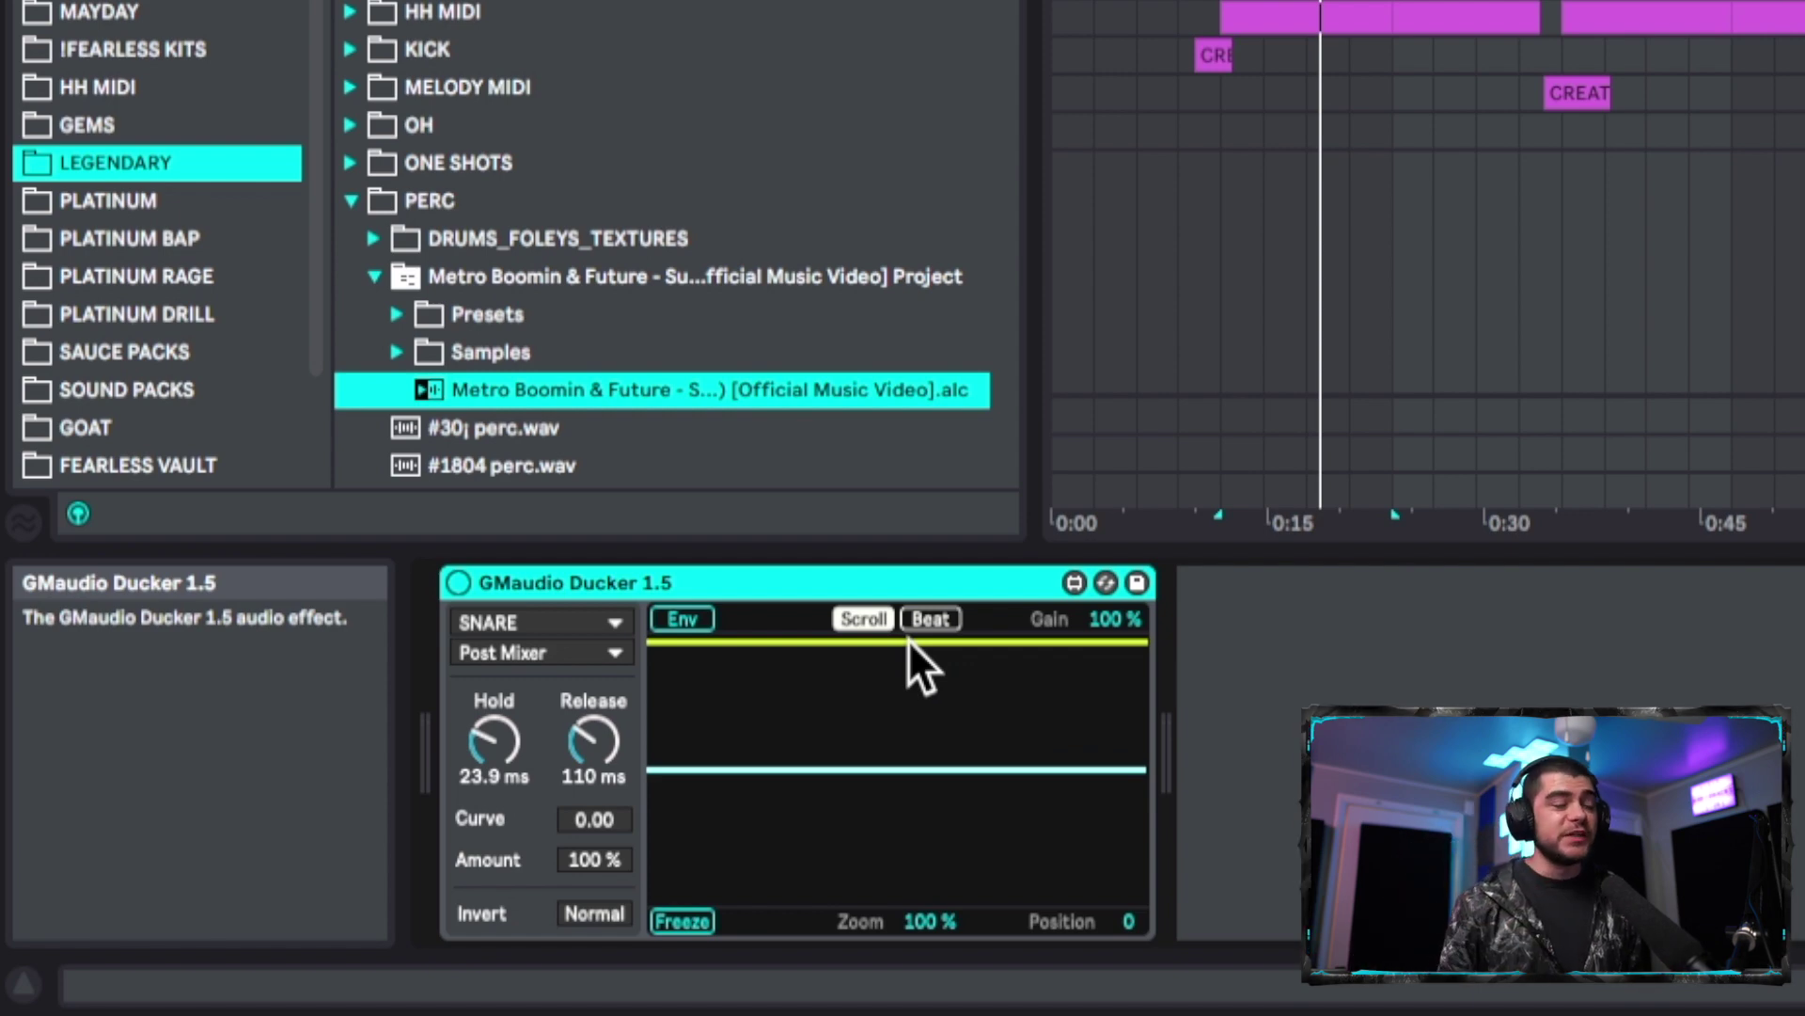
{"action": "key", "text": "space"}
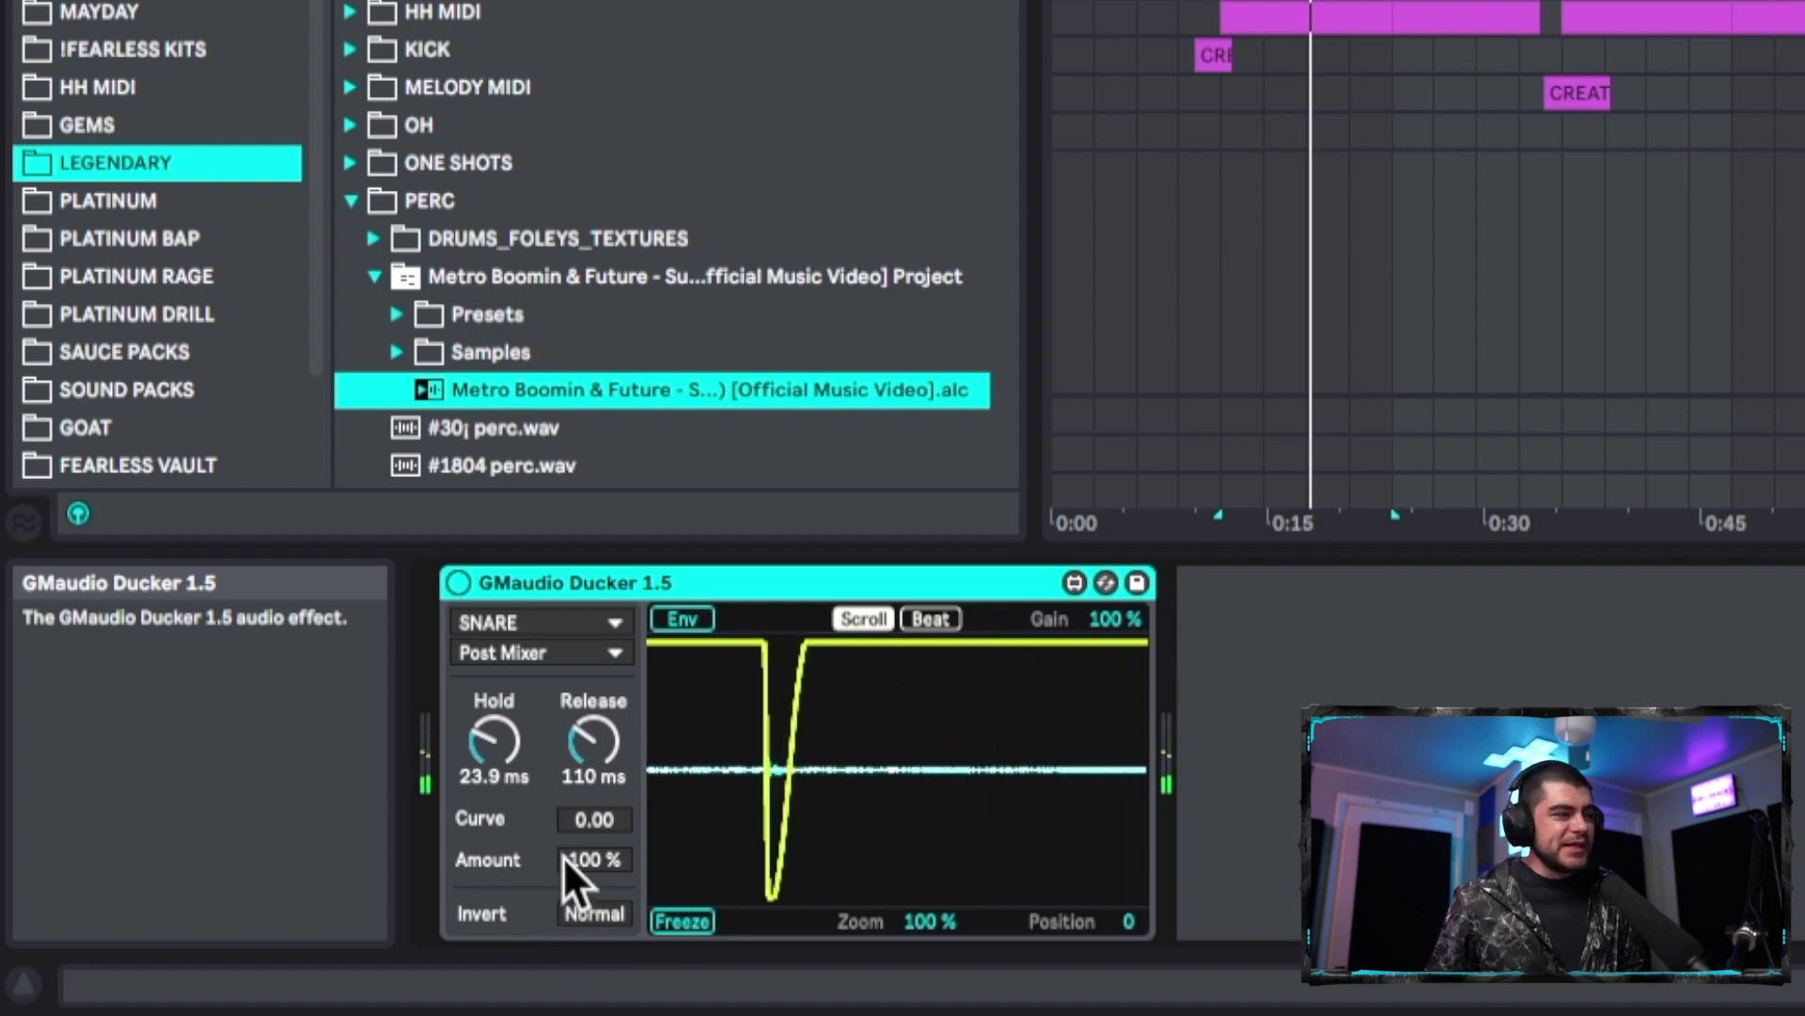
{"action": "left_click_drag", "start_coordinate": [592, 859], "coordinate": [592, 865]}
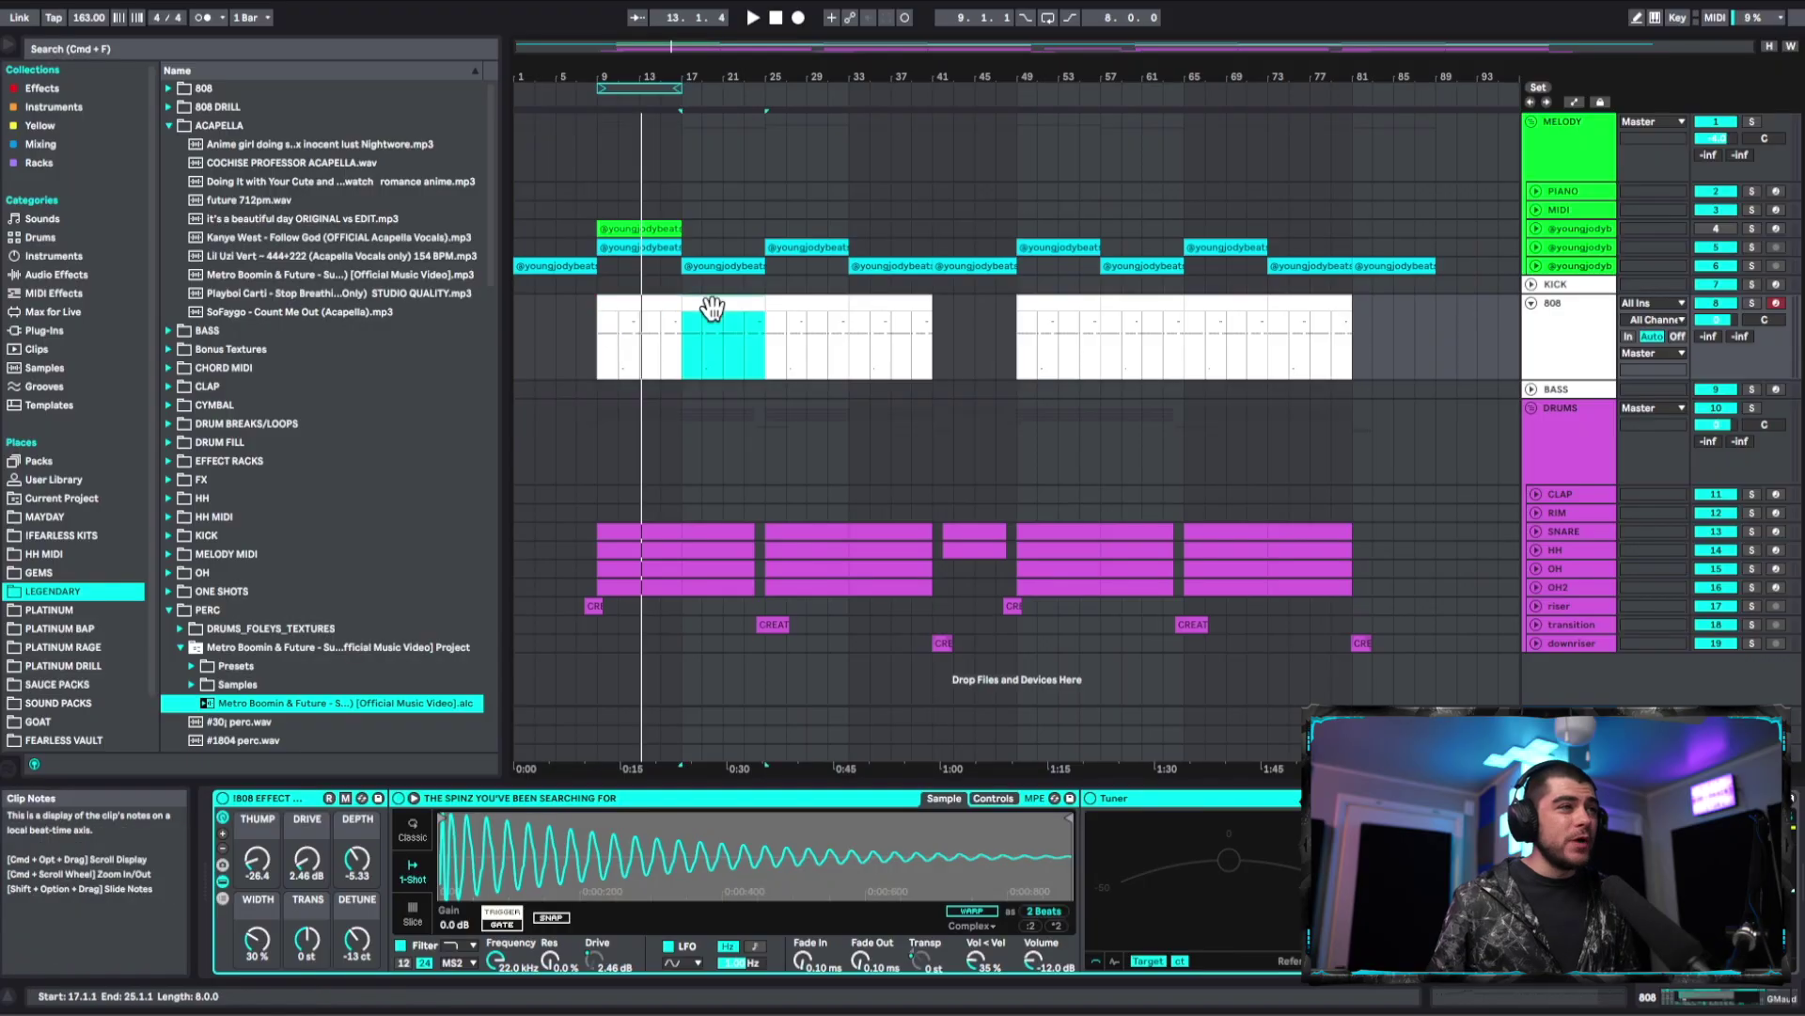
Step: Select bars 9–17 on the 808 track, zoom in on them, then return to the whole-song view
{"action": "left_click_drag", "start_coordinate": [601, 340], "coordinate": [674, 343]}
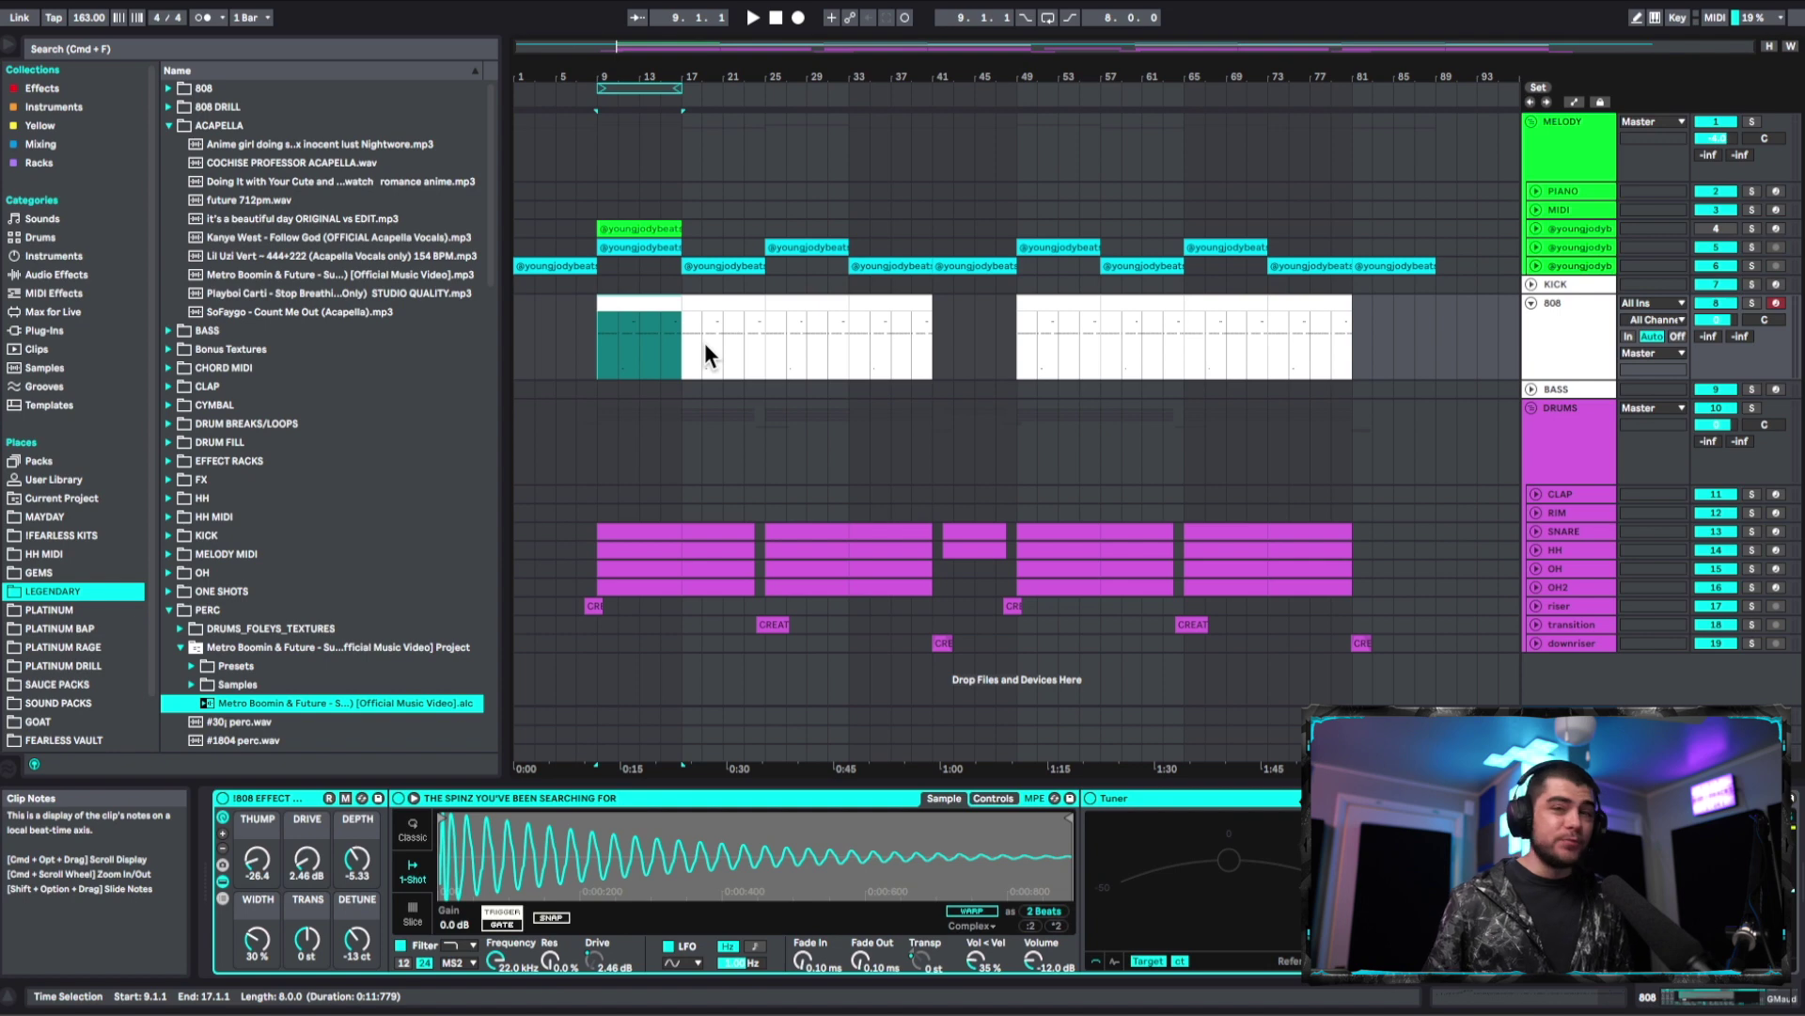
{"action": "key", "text": "z"}
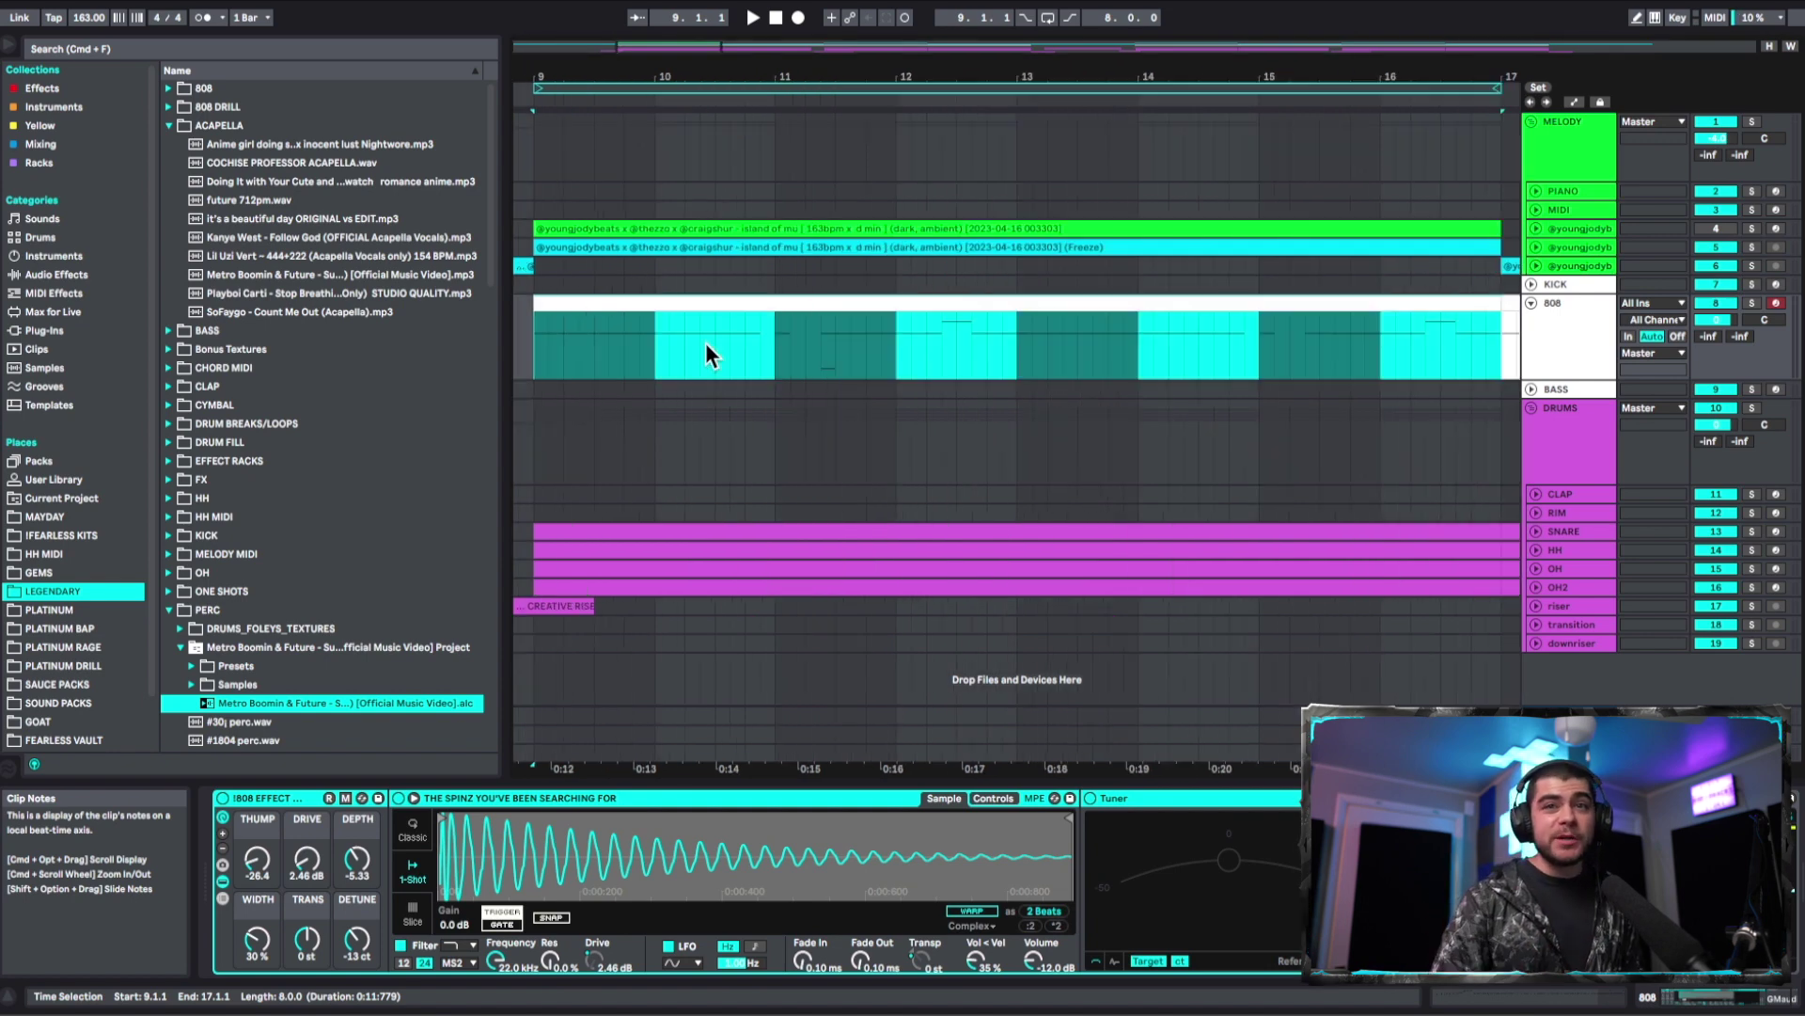
{"action": "key", "text": "x"}
{"action": "key", "text": "z"}
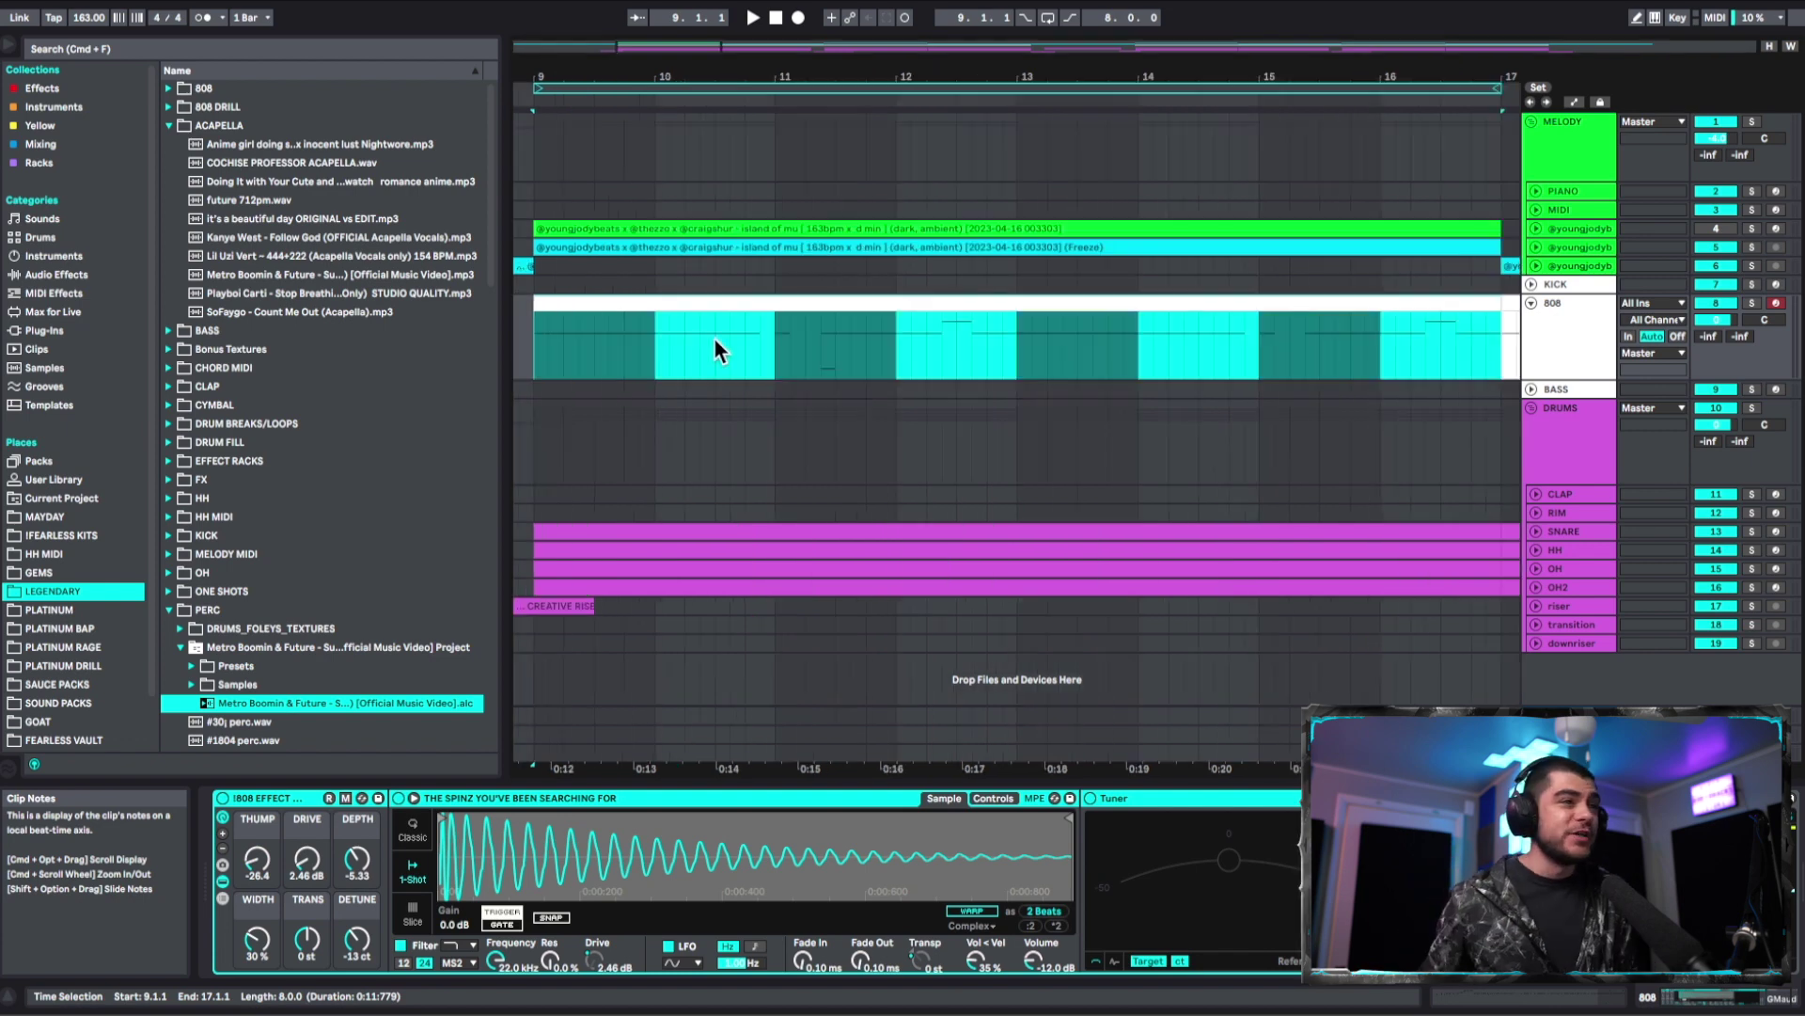
{"action": "left_click", "coordinate": [1271, 343]}
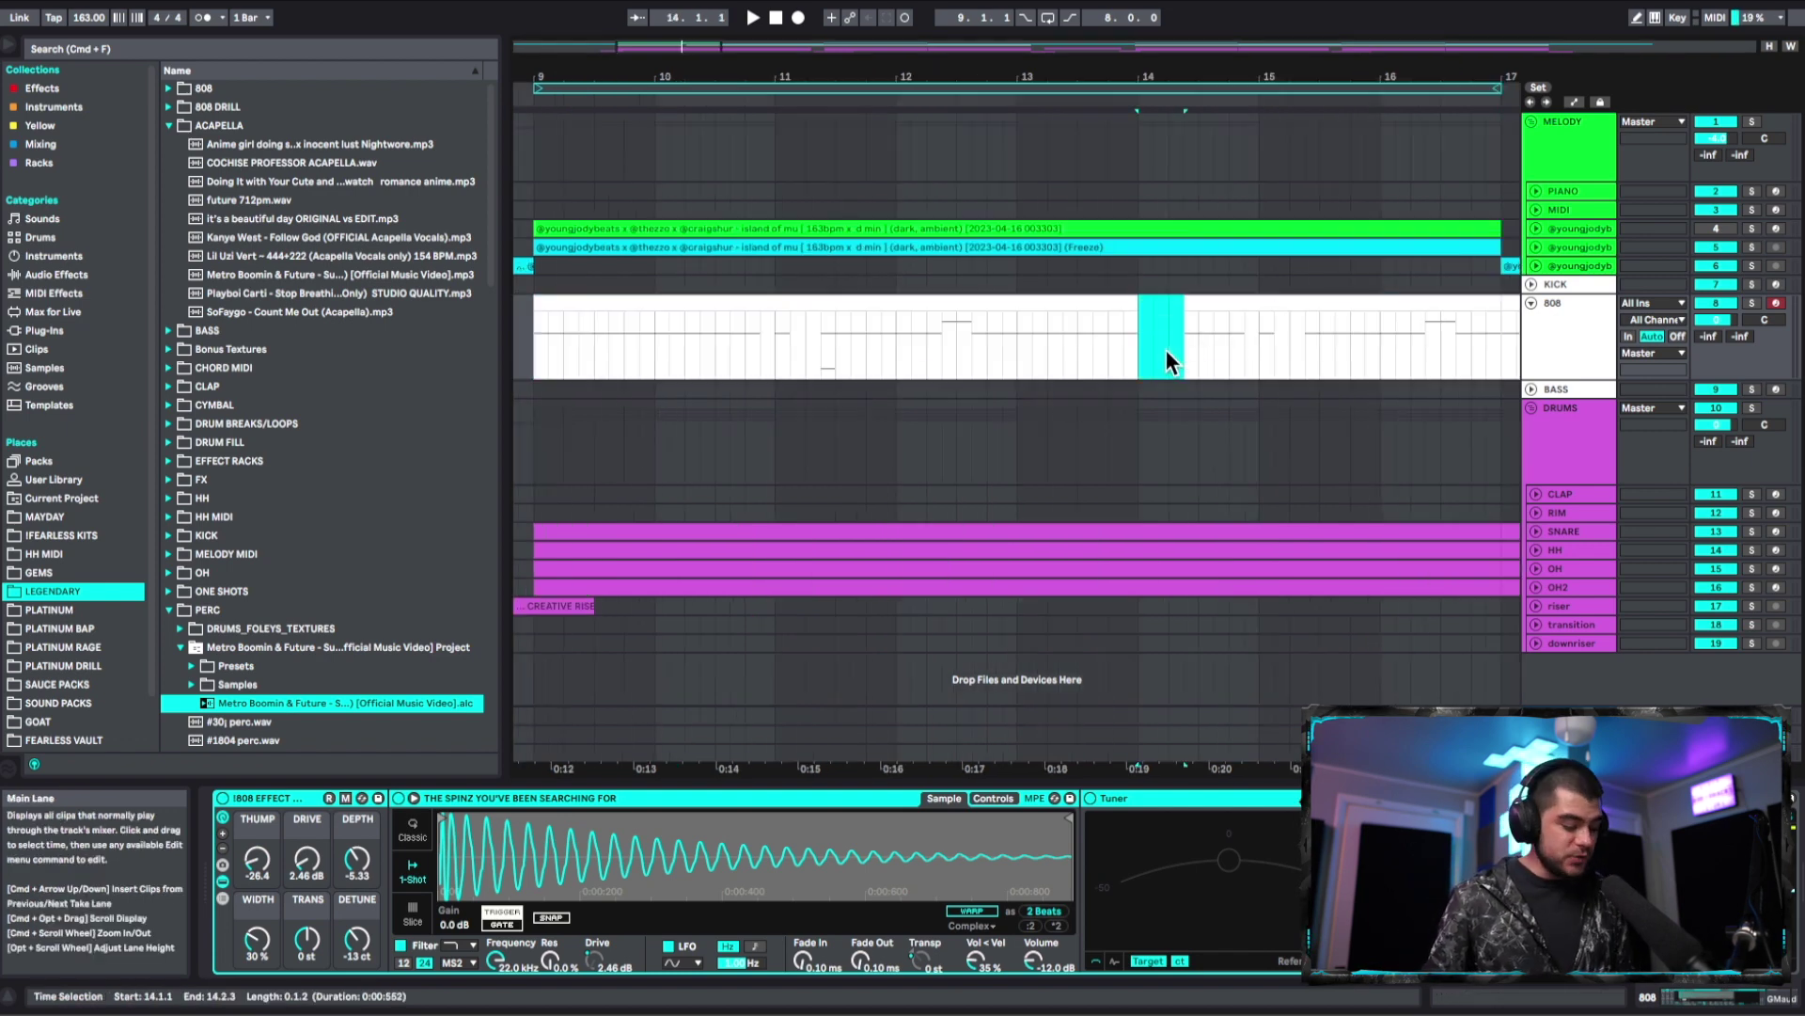
{"action": "key", "text": "x"}
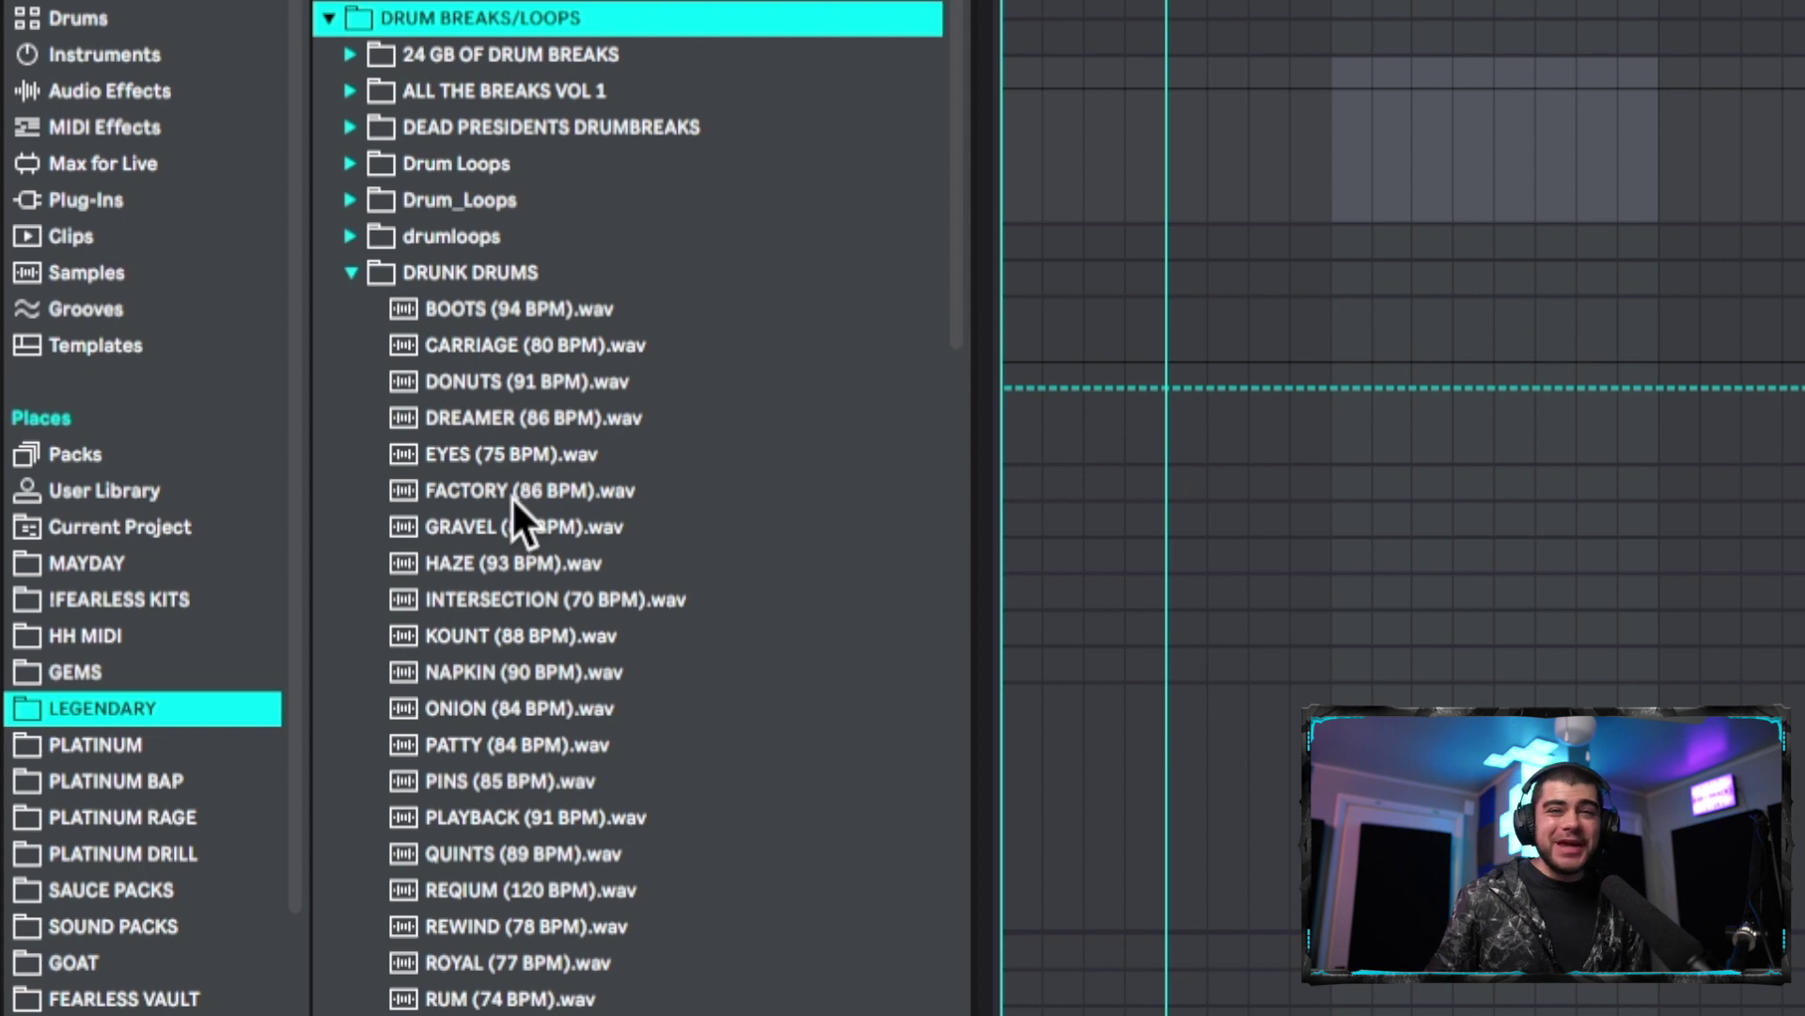
Step: Place FACTORY (86 BPM).wav in the arrangement and convert its drums to a new MIDI track
{"action": "left_click_drag", "start_coordinate": [512, 494], "coordinate": [1343, 106]}
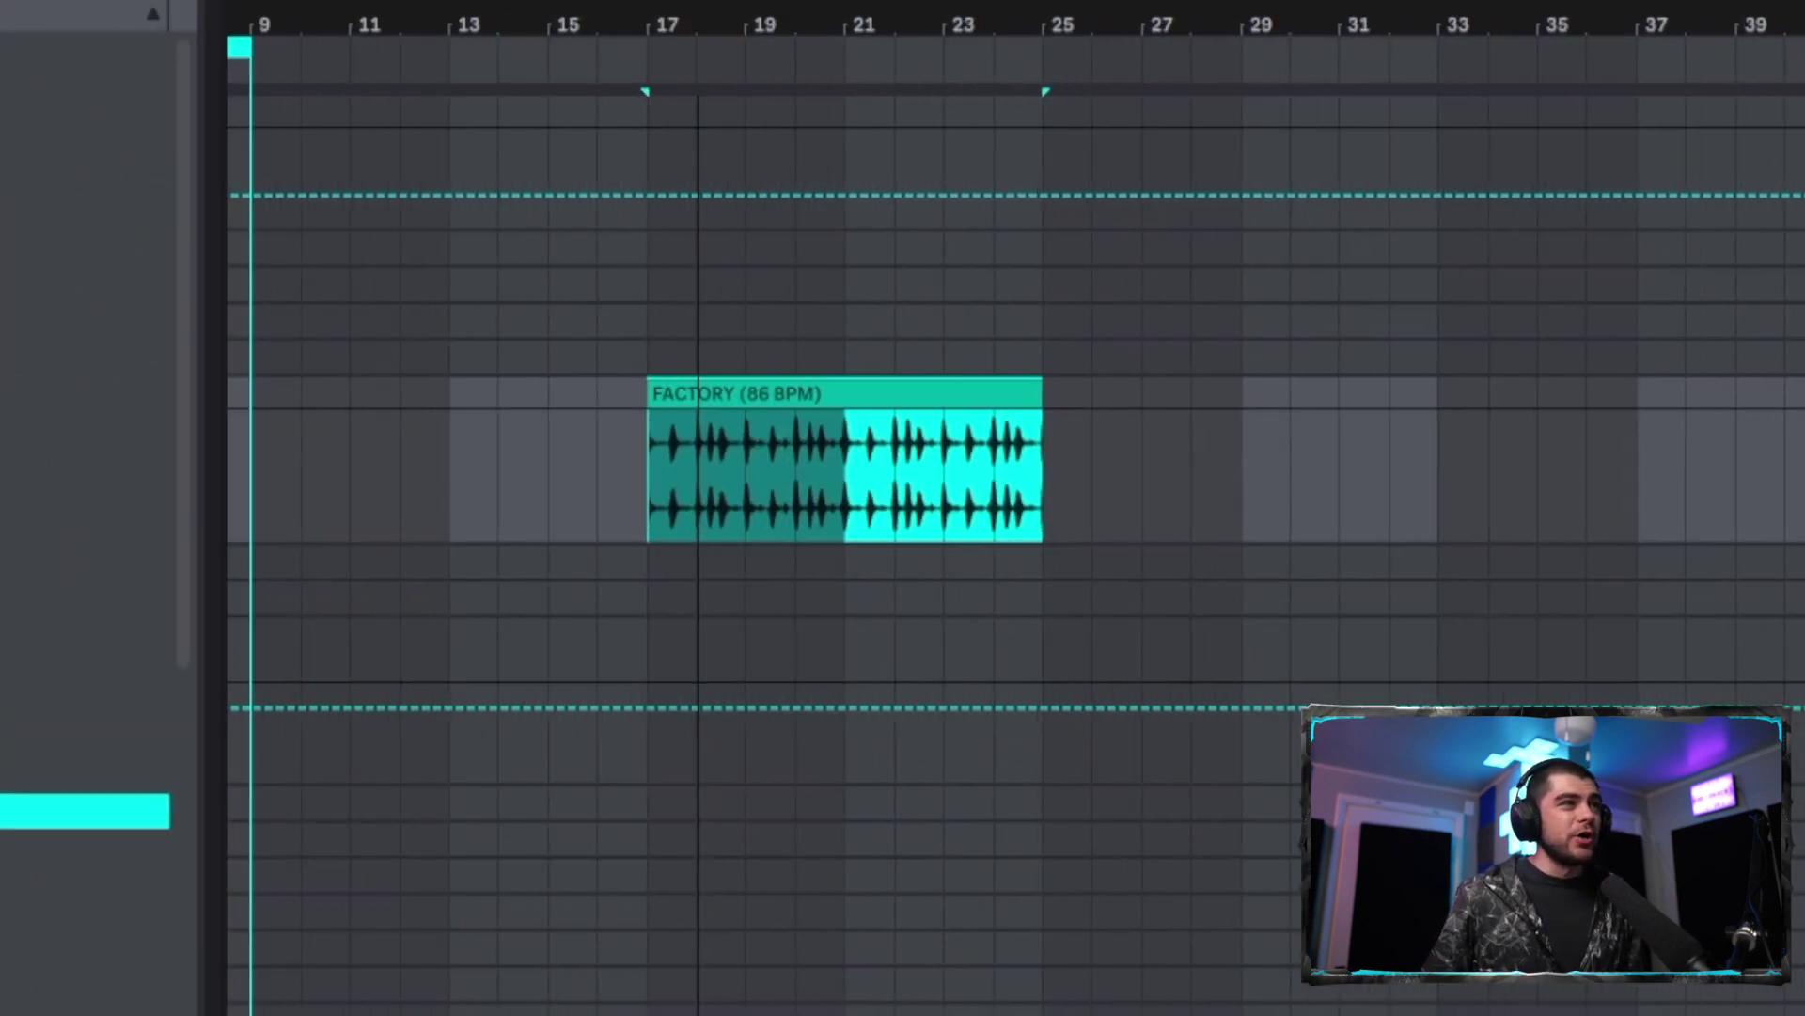
{"action": "scroll", "coordinate": [1055, 254], "scroll_direction": "up", "scroll_amount": 2}
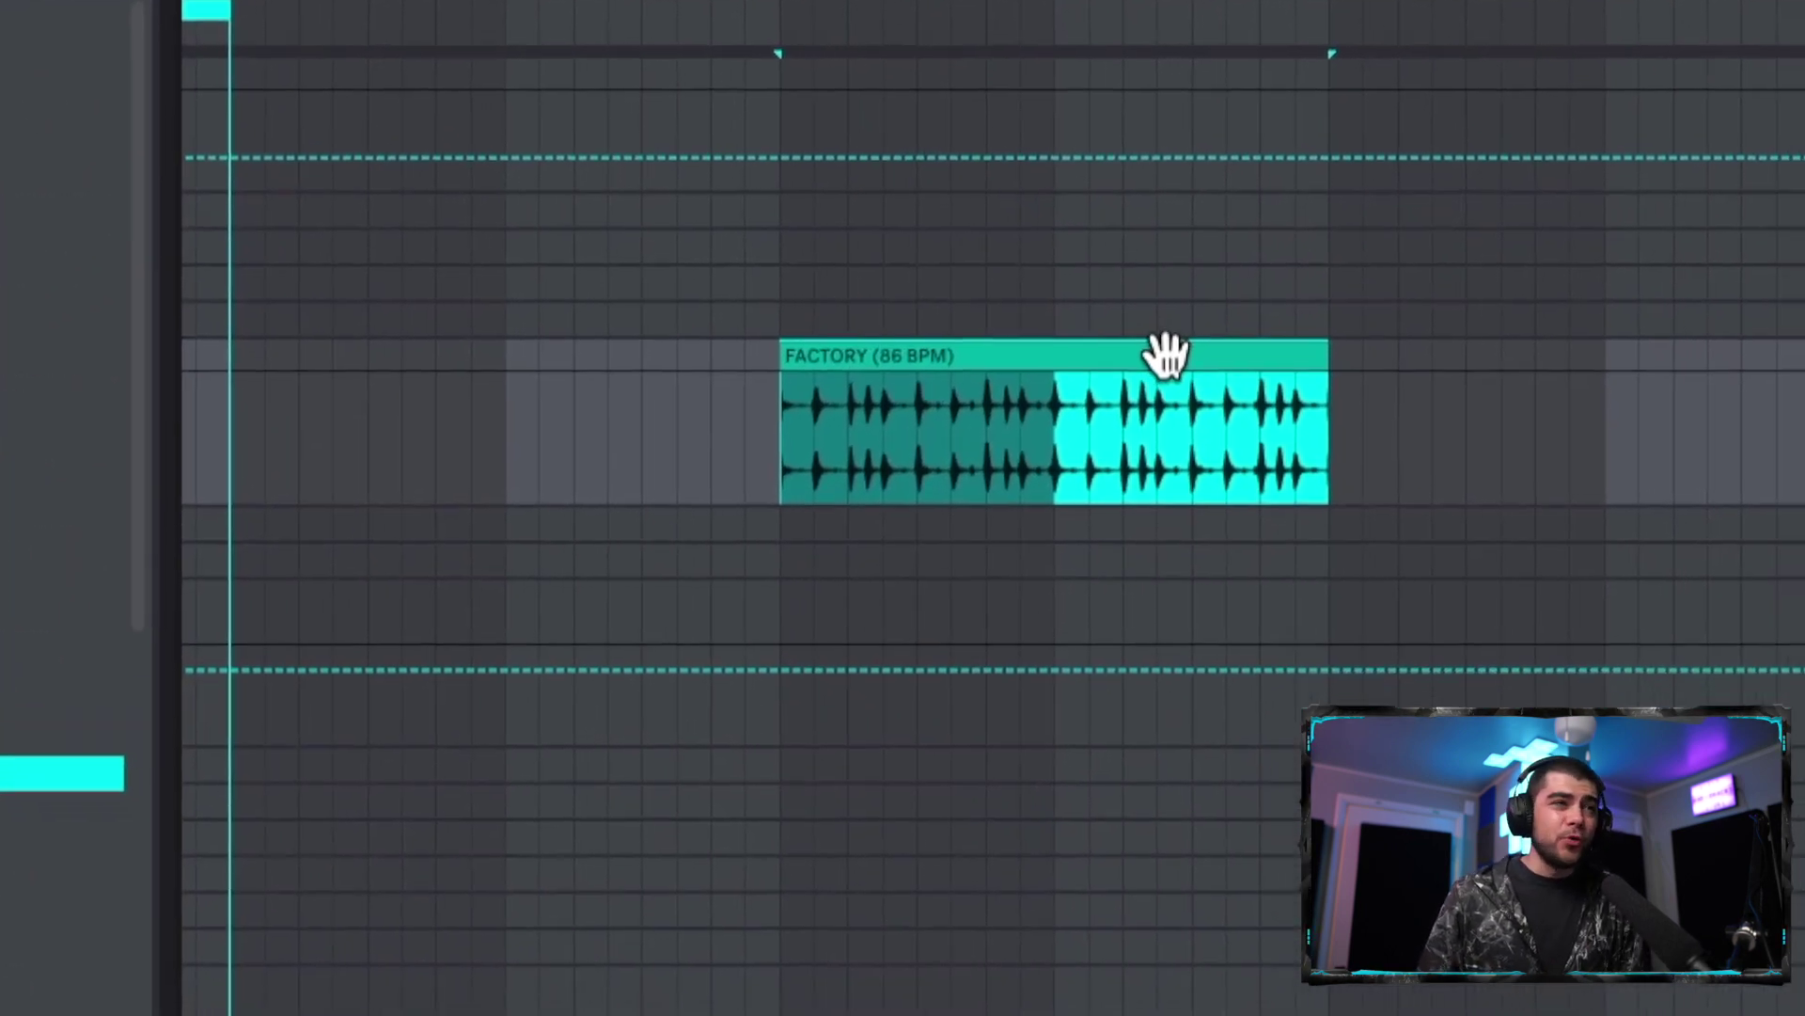
{"action": "right_click", "coordinate": [1164, 353]}
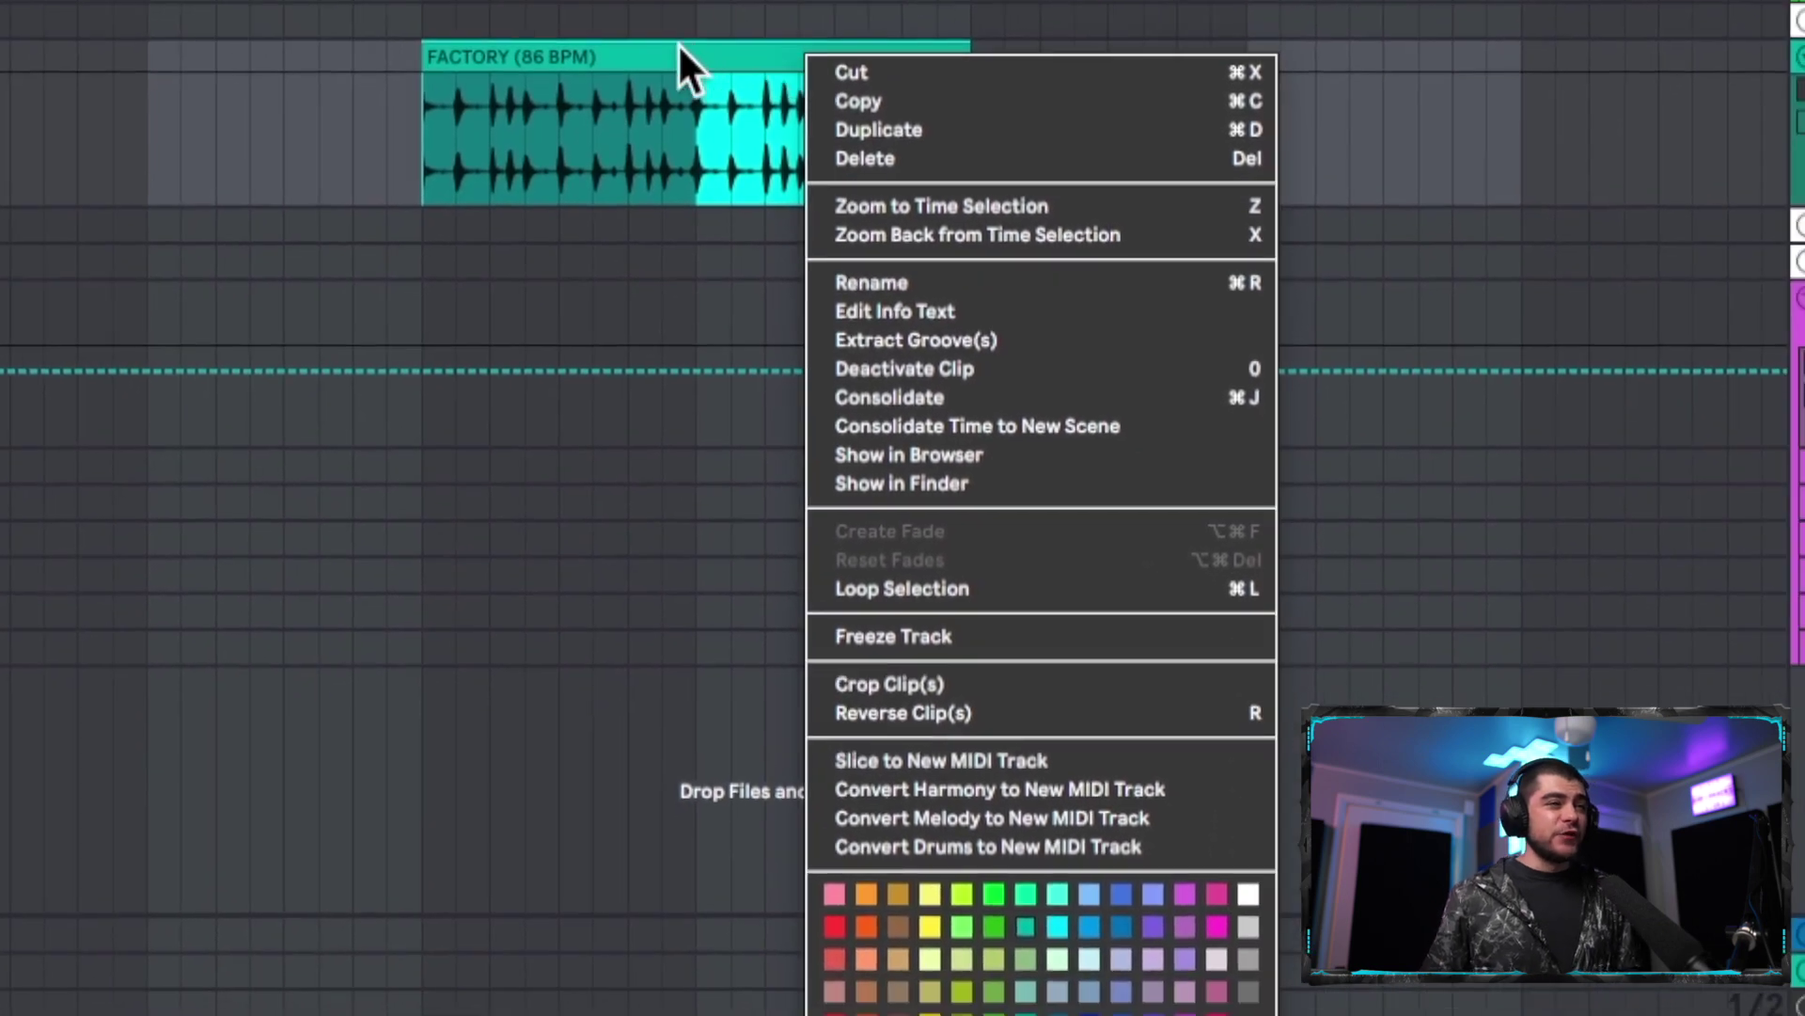
{"action": "left_click", "coordinate": [967, 846]}
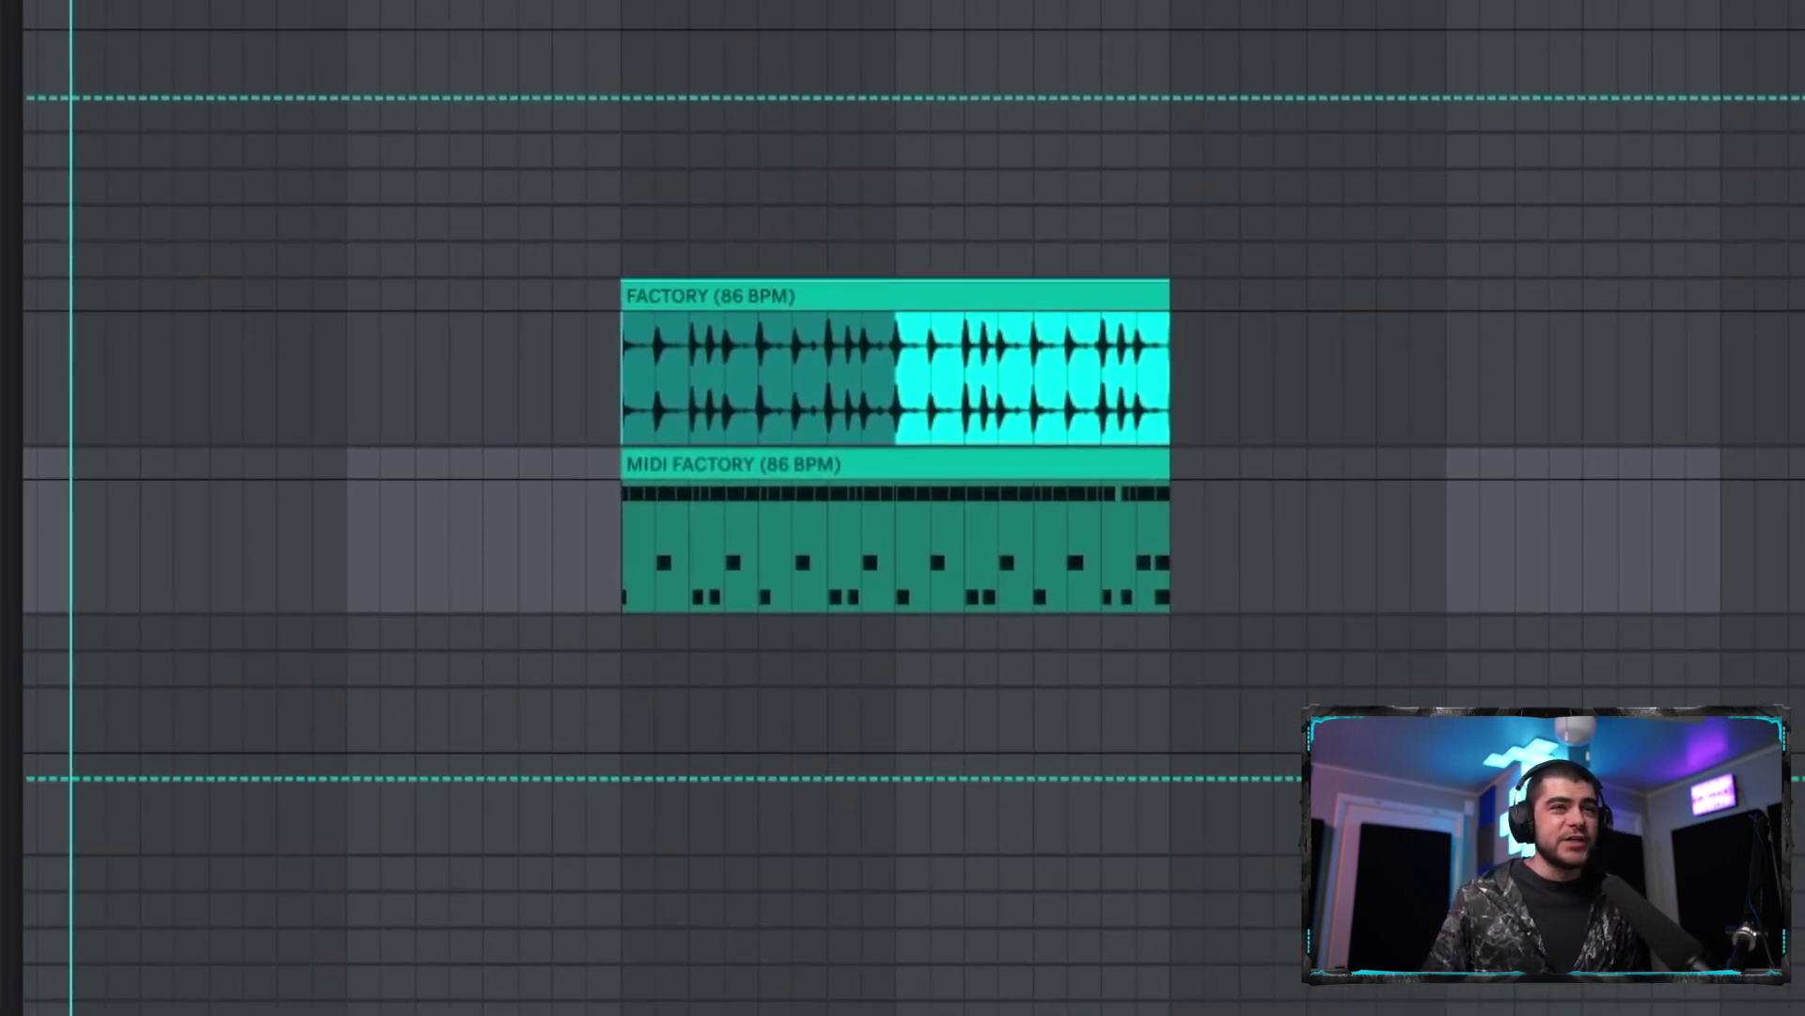
Step: Inspect the Snare 606, Kick 606 and Hihat Closed 606 notes and show the drum kit devices
{"action": "key", "text": "Down"}
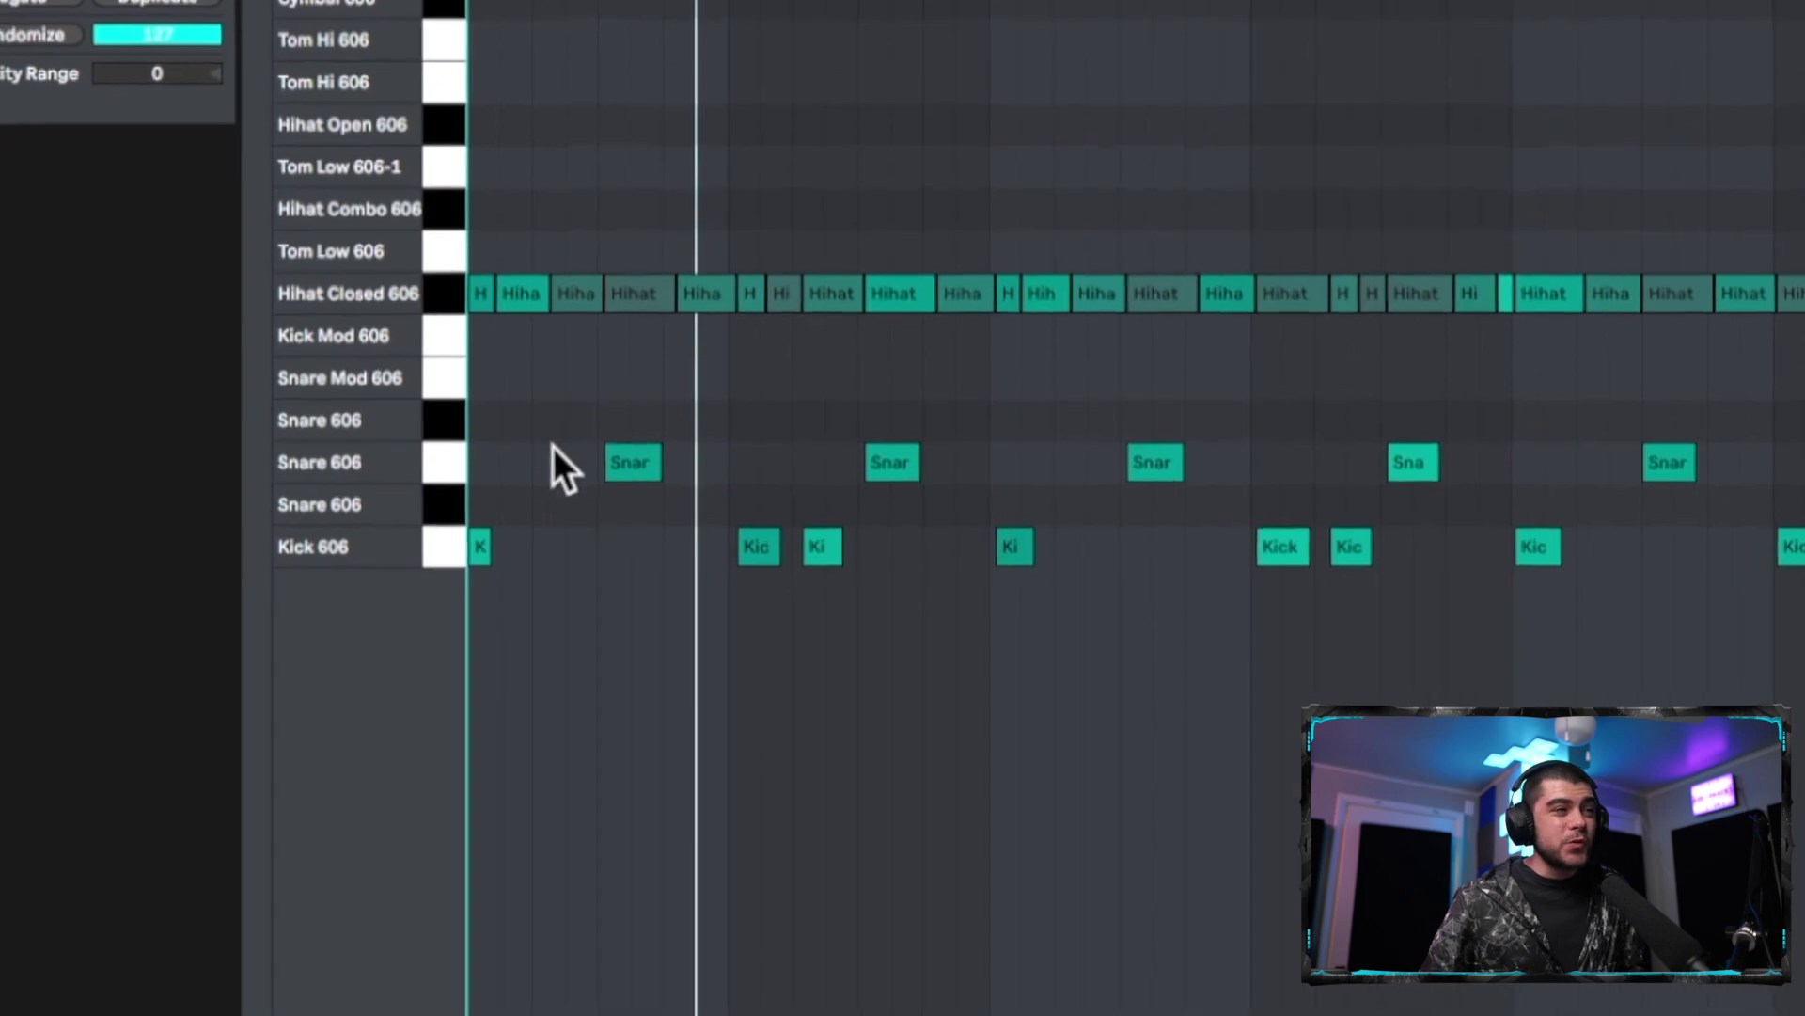
{"action": "left_click", "coordinate": [446, 460]}
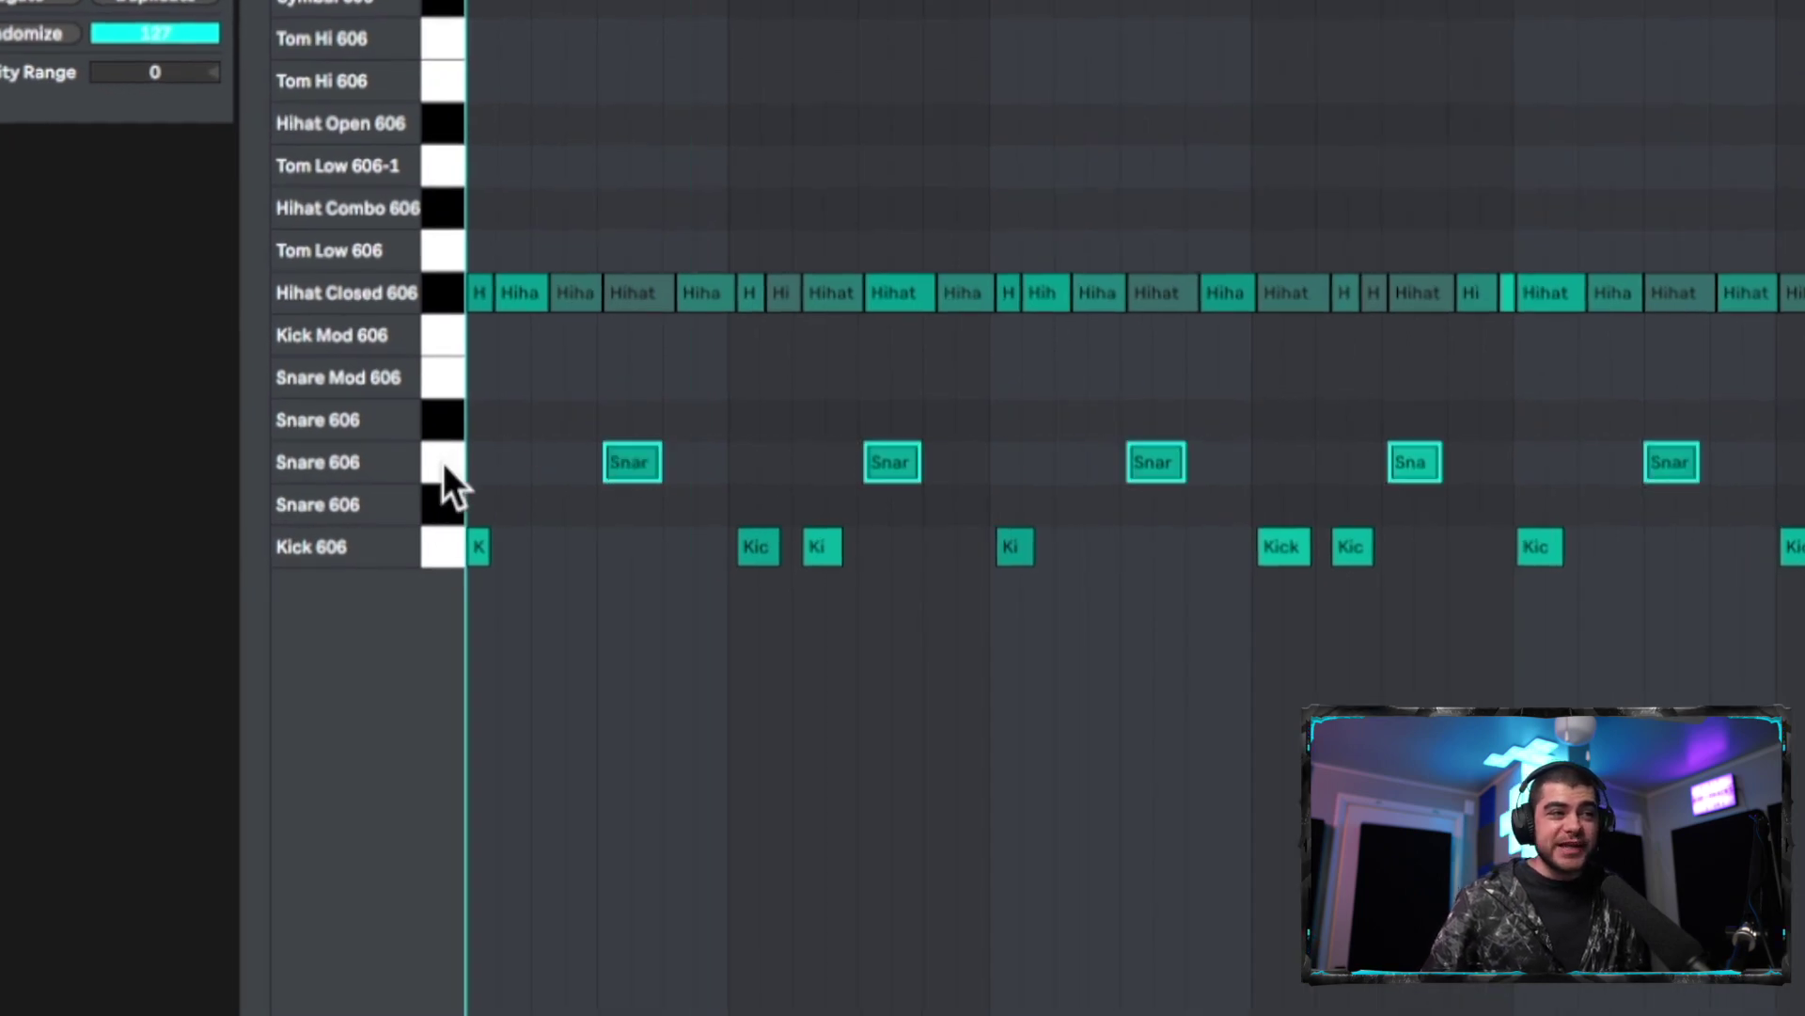
{"action": "left_click", "coordinate": [448, 553]}
{"action": "left_click", "coordinate": [450, 286]}
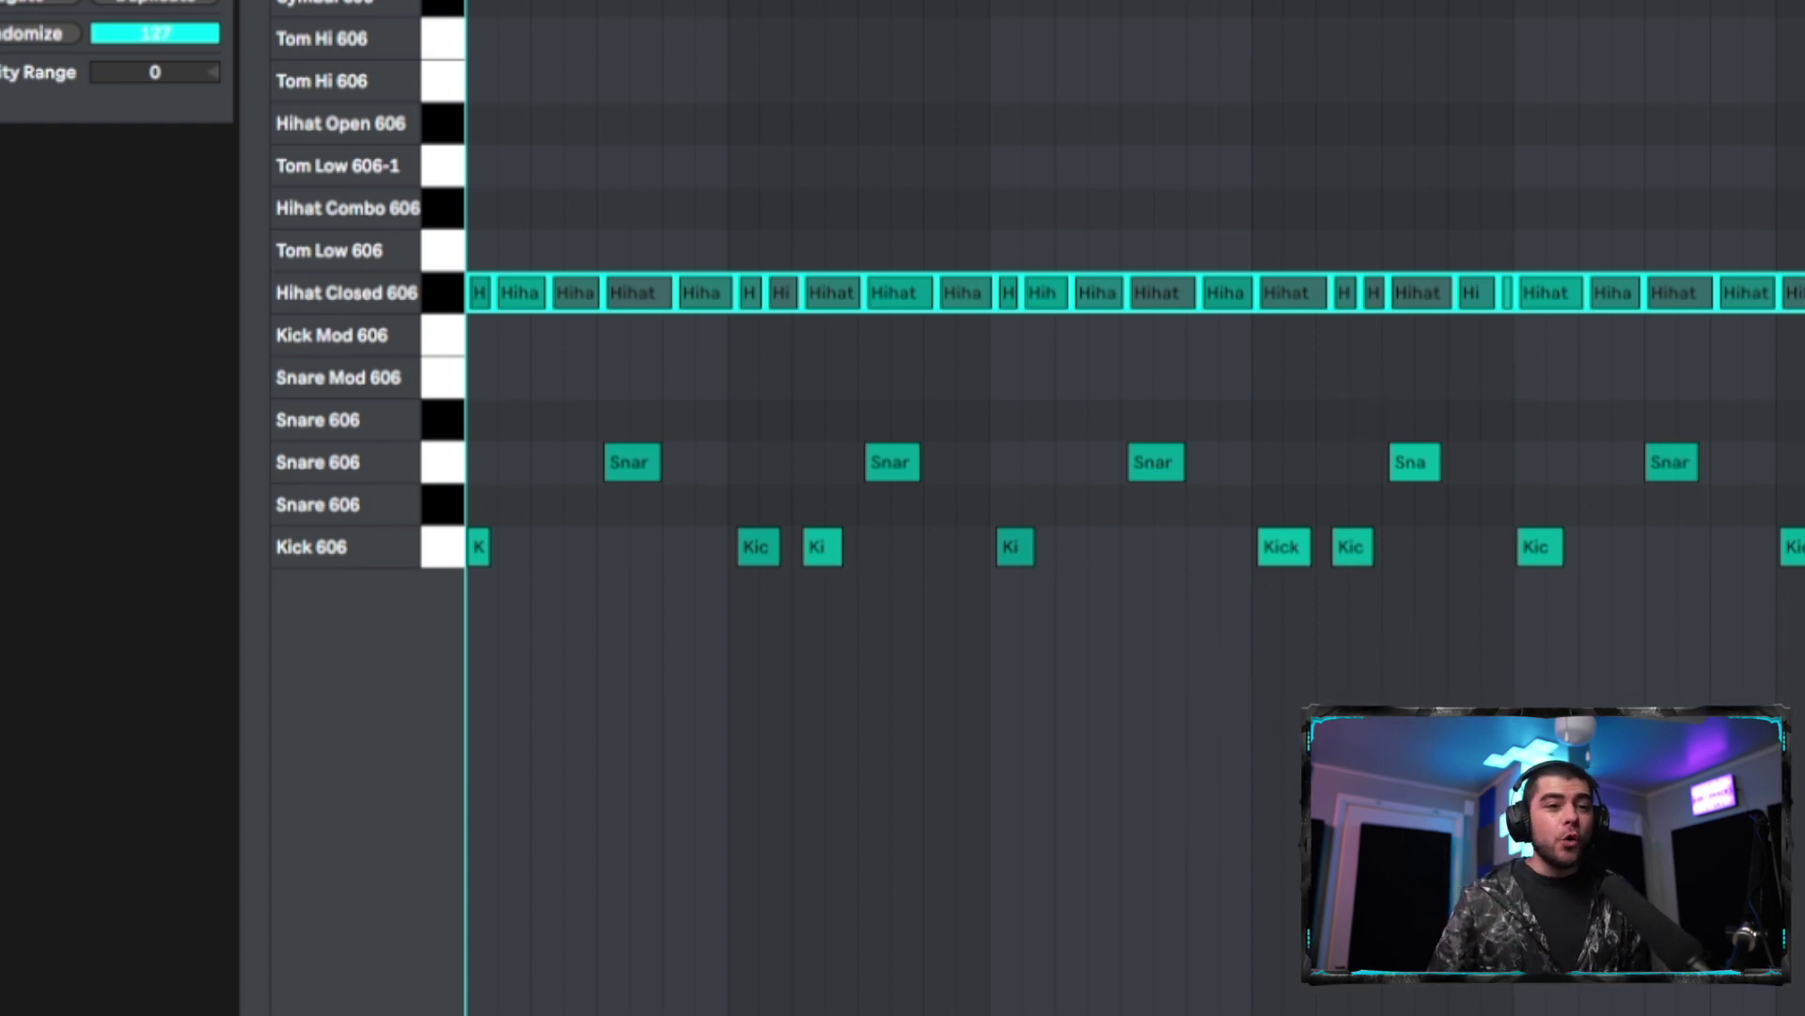
{"action": "key", "text": "shift+Tab"}
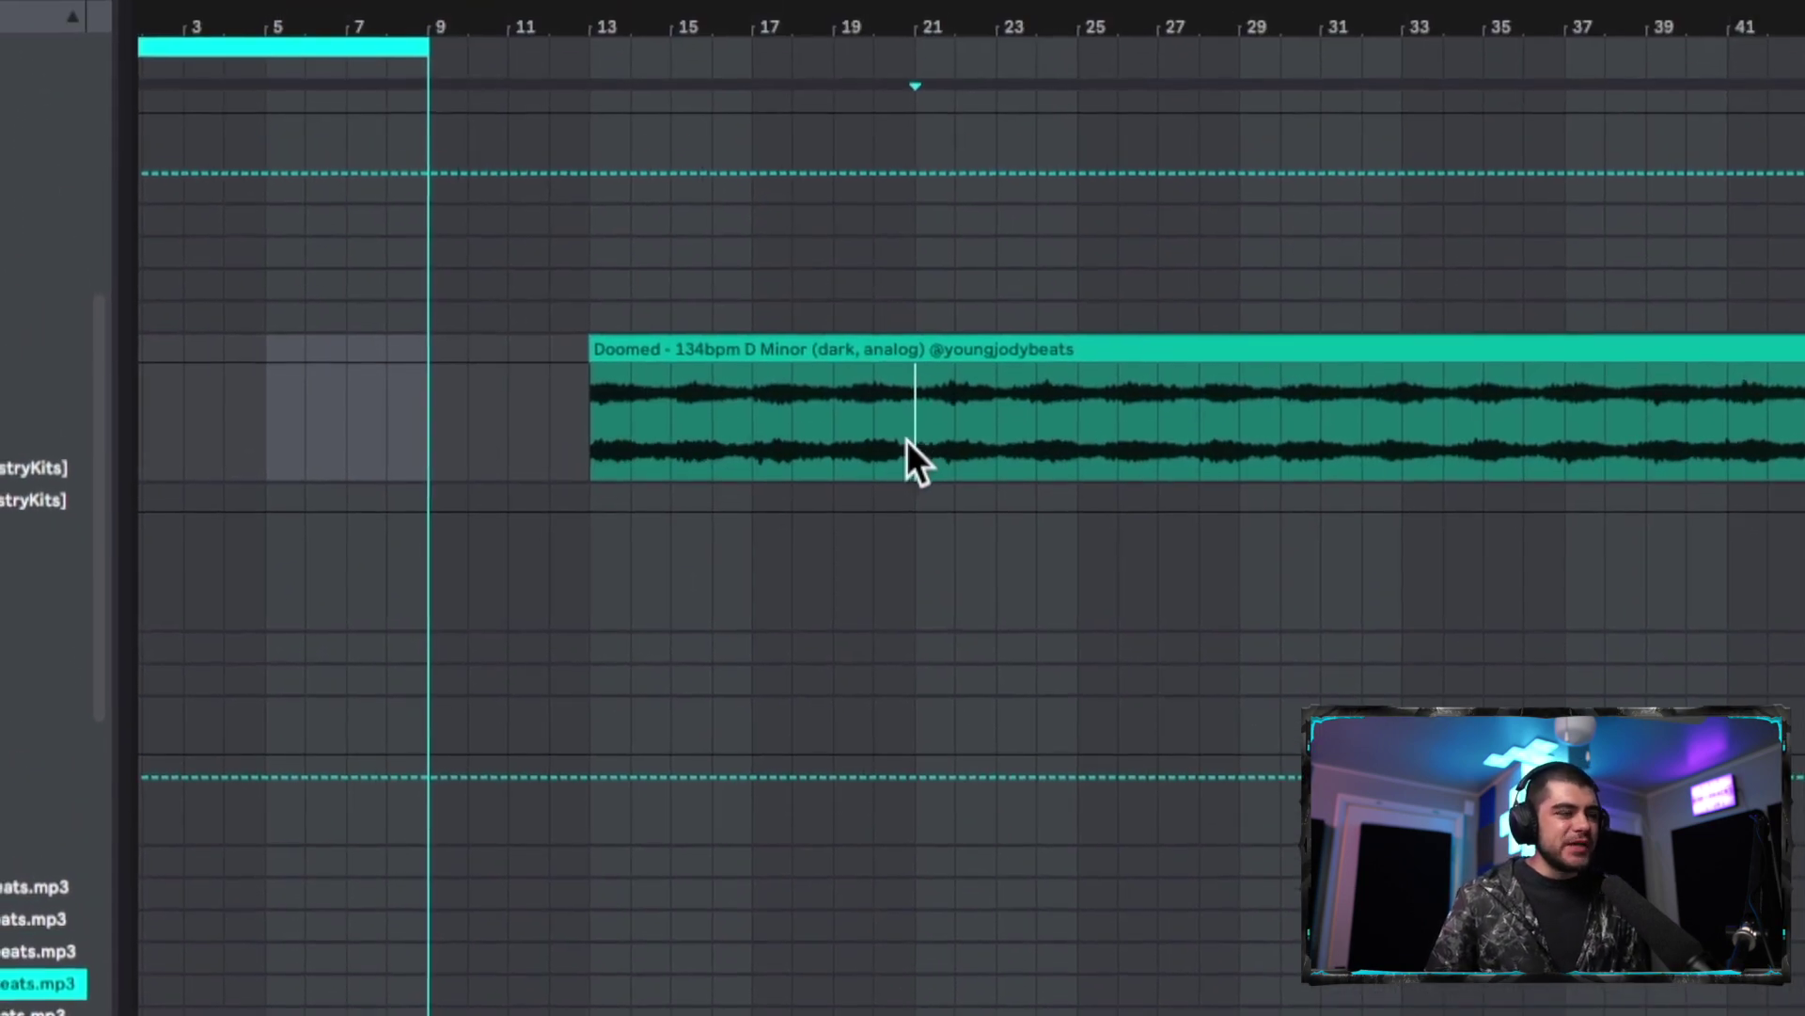
Step: Split the Doomed clip at bar 21, delete the remainder, and shorten it to end at bar 17
{"action": "key", "text": "ctrl+e"}
{"action": "left_click", "coordinate": [984, 348]}
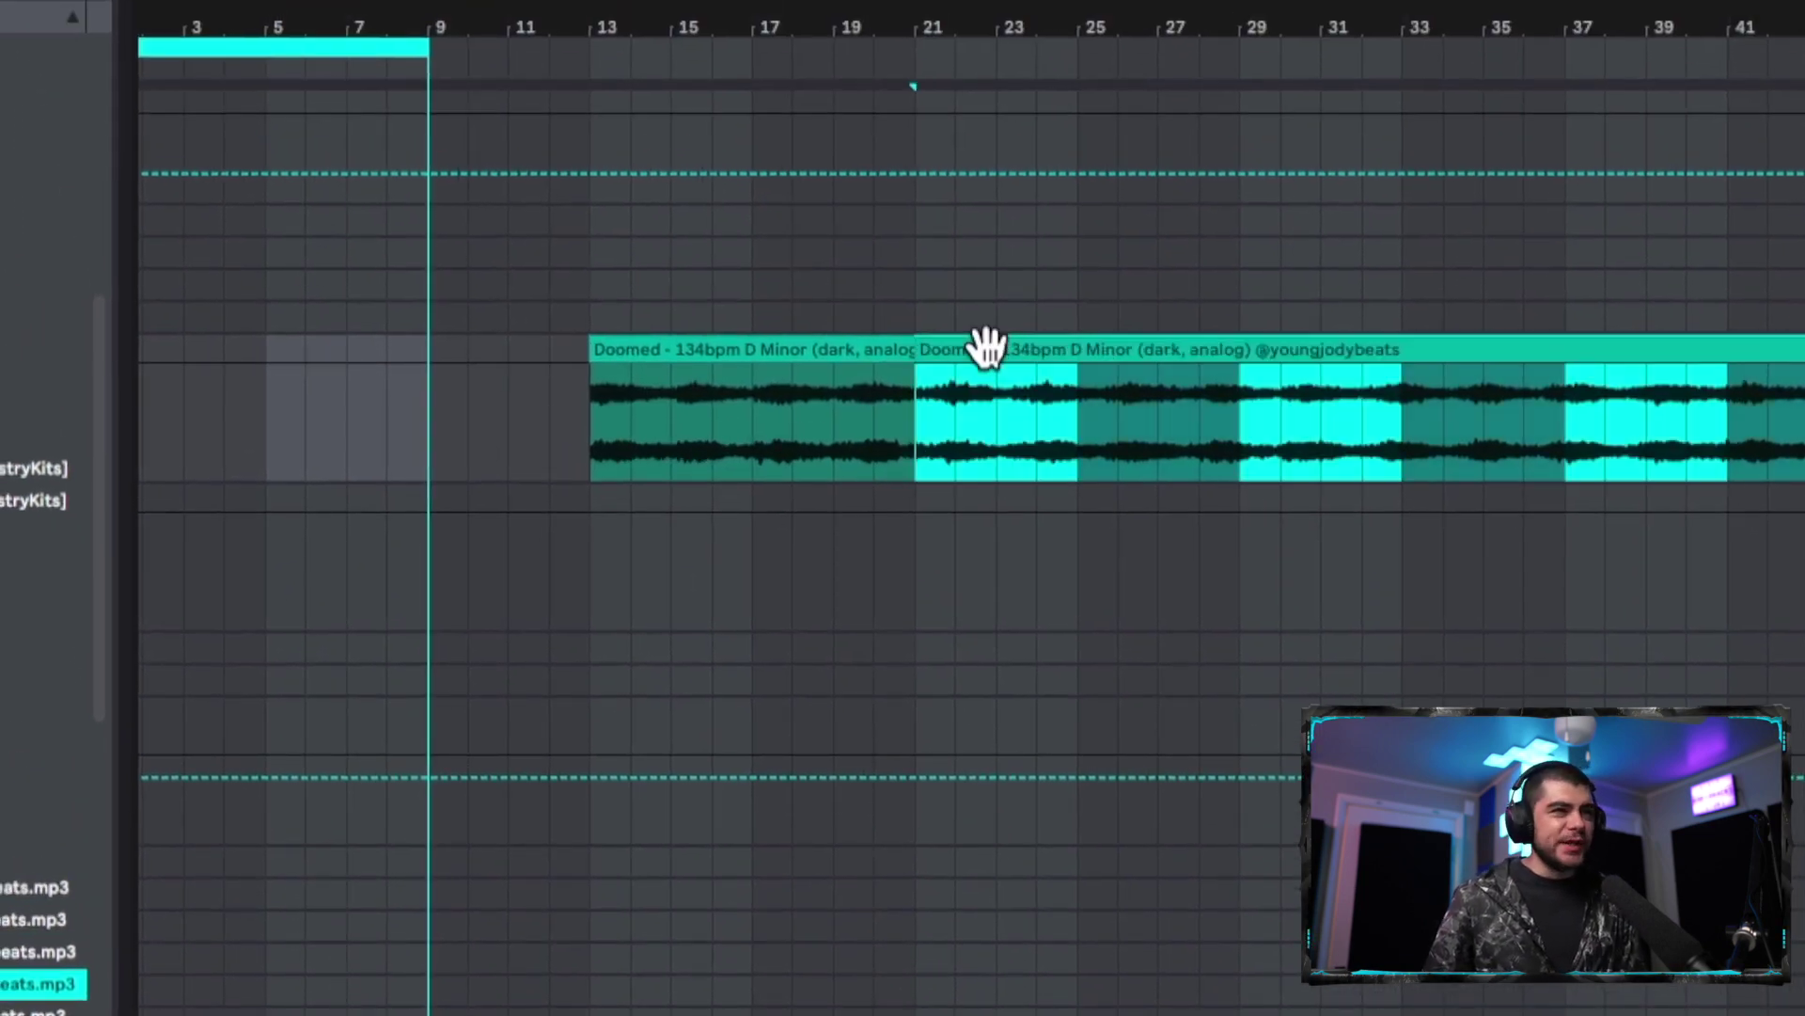
{"action": "key", "text": "Delete"}
{"action": "left_click", "coordinate": [837, 352]}
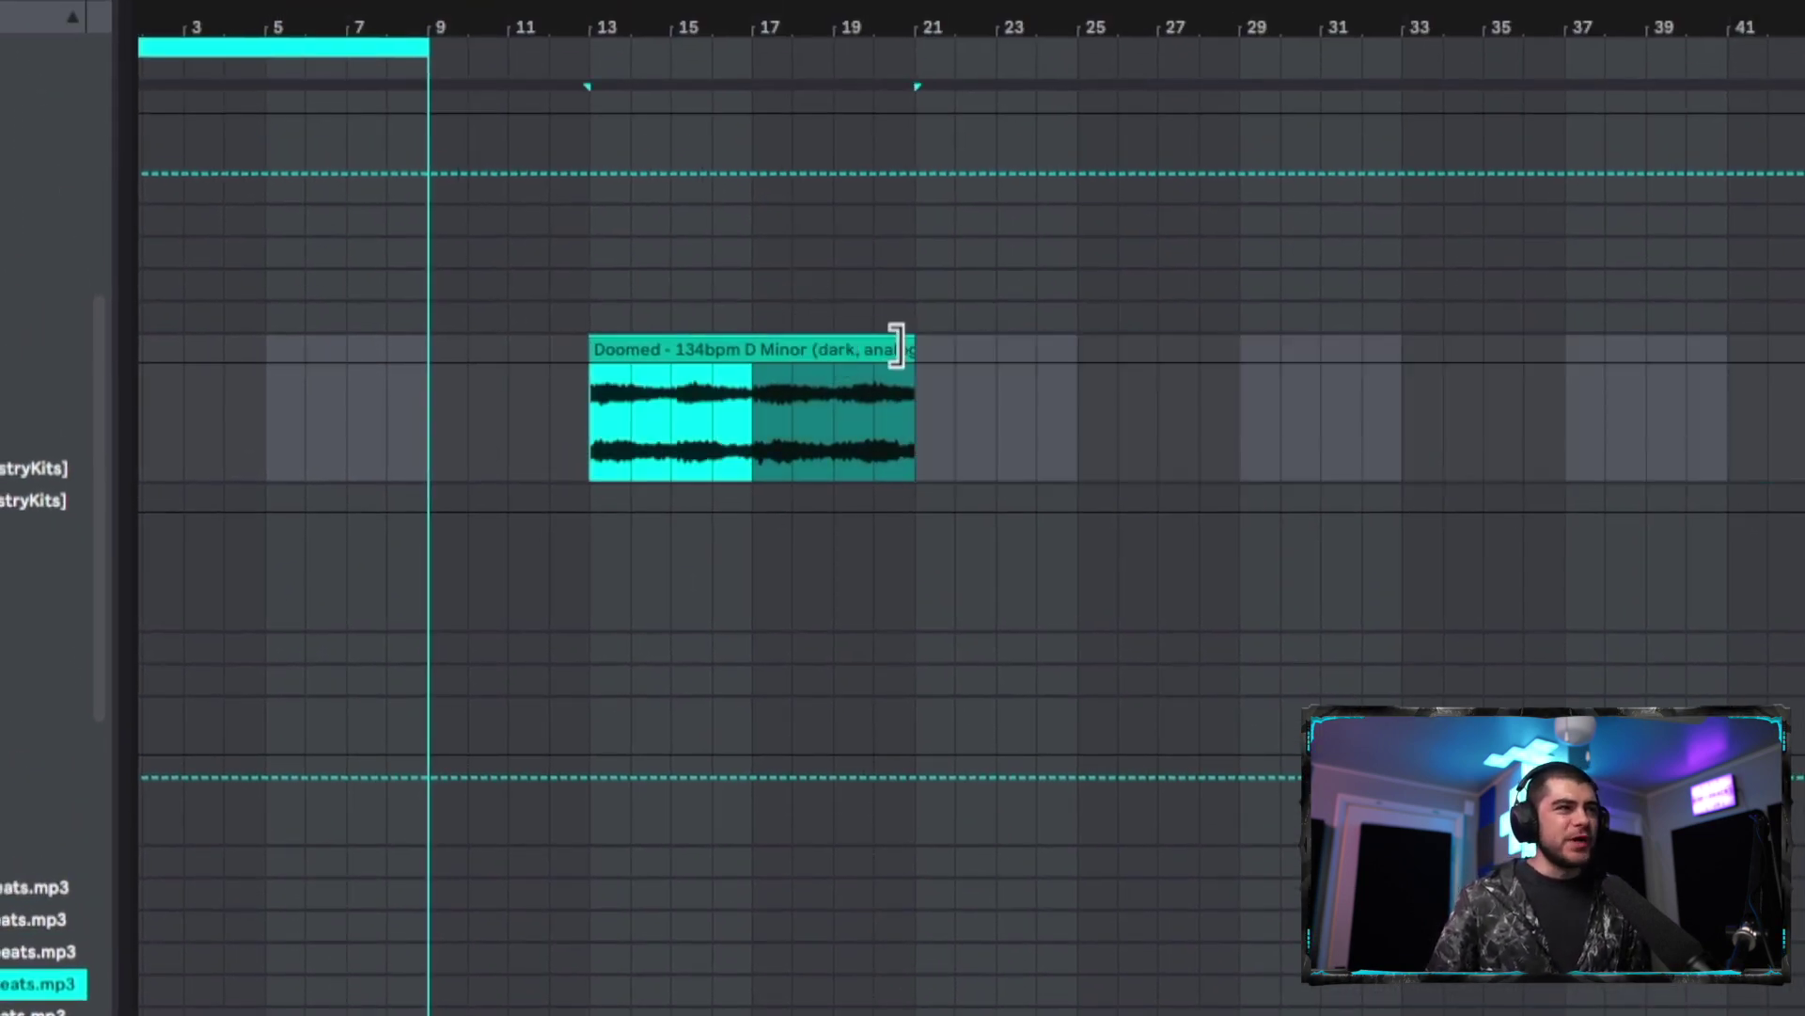
{"action": "left_click_drag", "start_coordinate": [896, 346], "coordinate": [734, 376]}
{"action": "key", "text": "plus"}
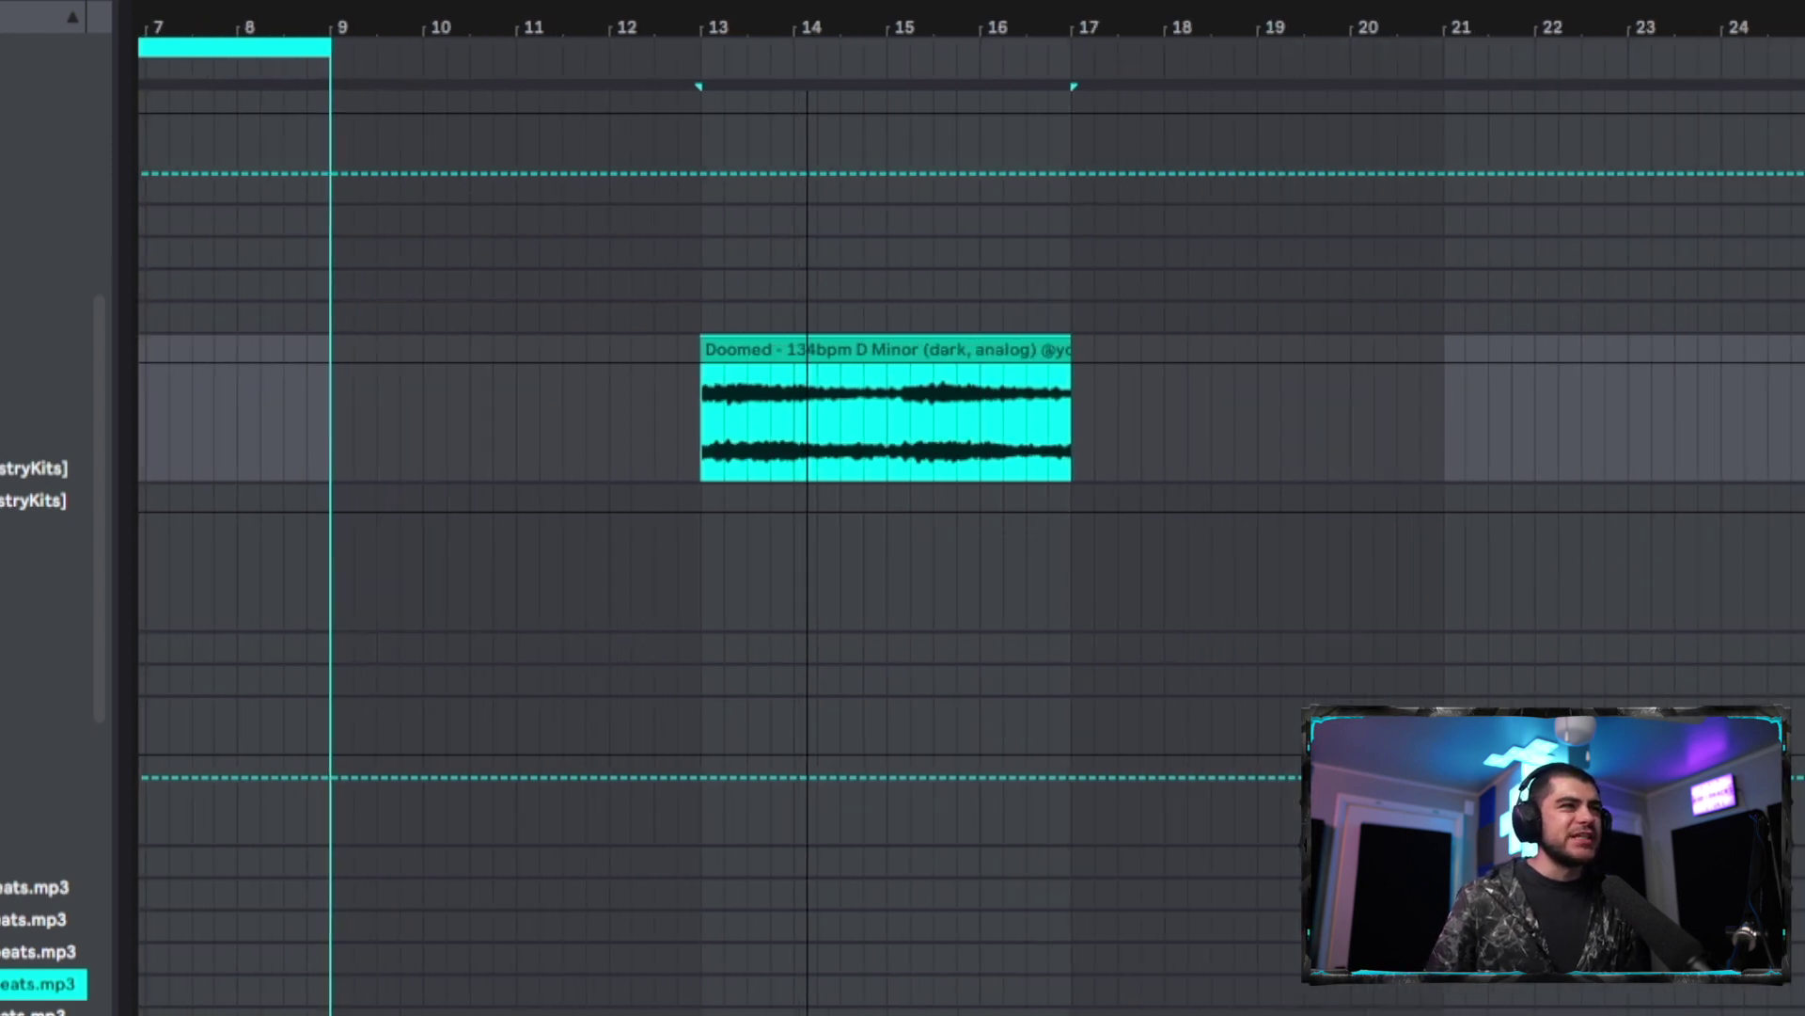
{"action": "left_click_drag", "start_coordinate": [801, 14], "coordinate": [801, 24]}
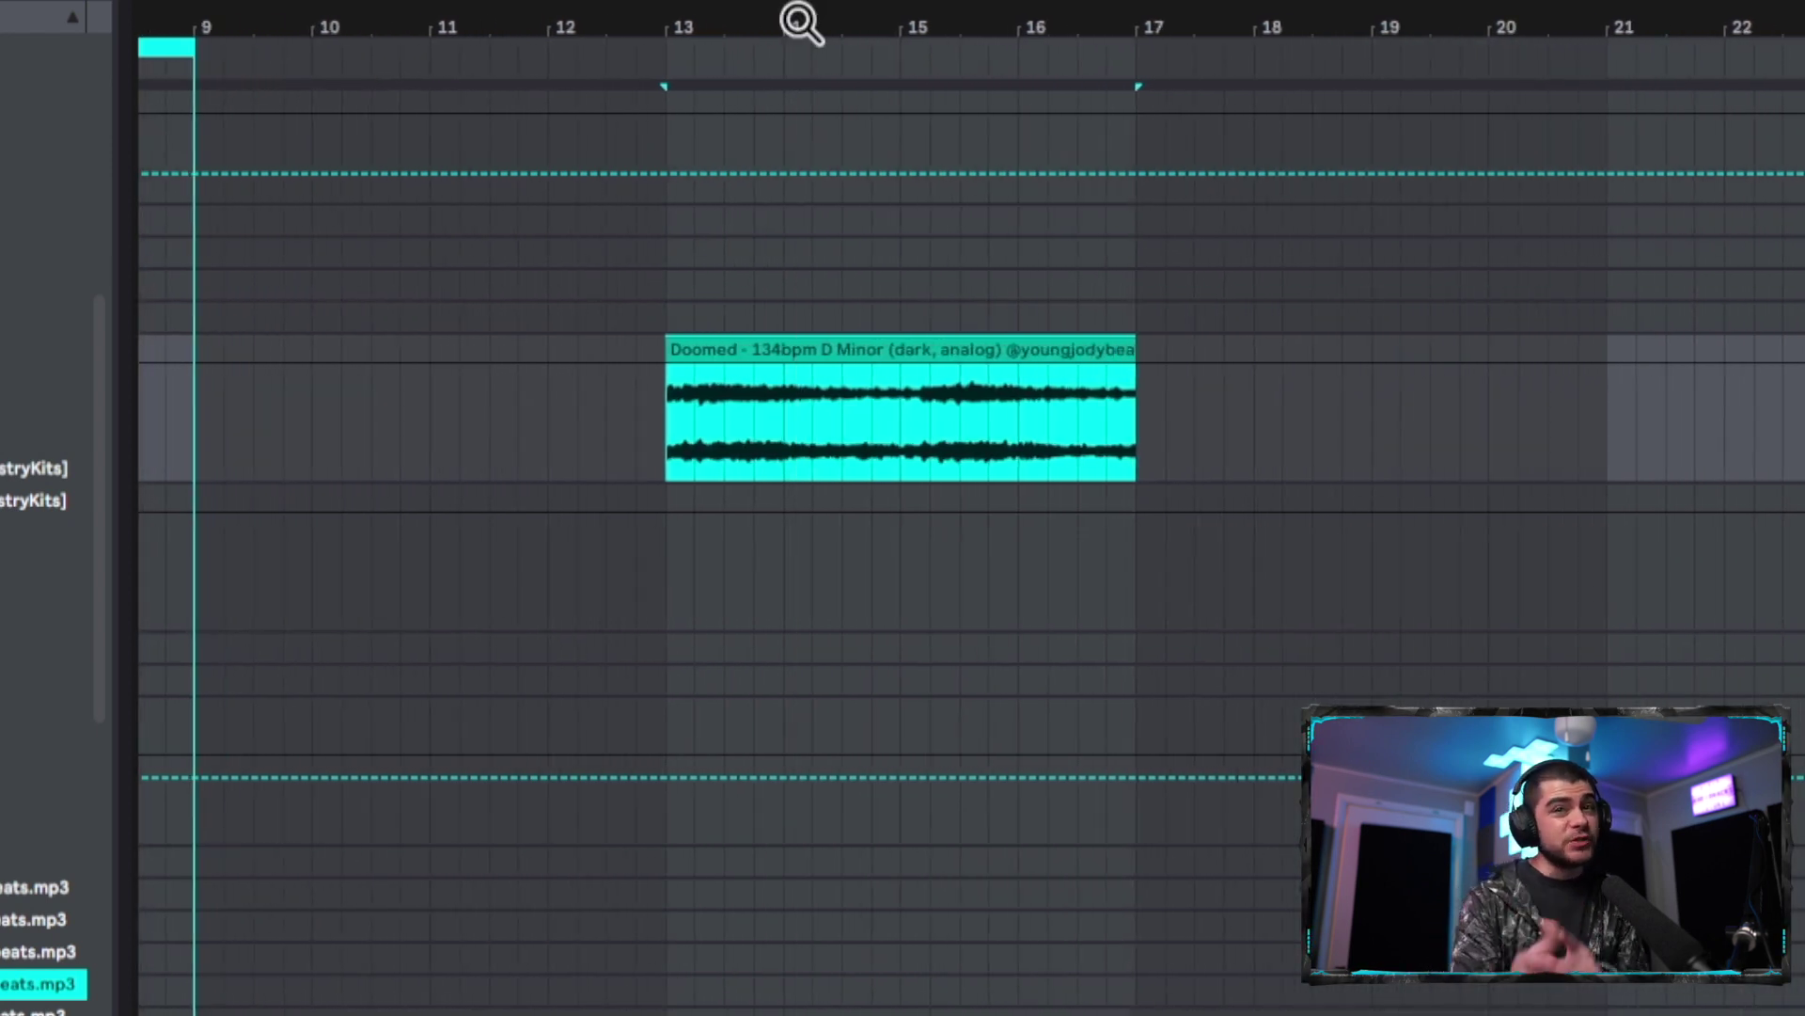
Step: Slice the Doomed clip to a new MIDI track at 1/2 Note with the Built-in preset
{"action": "right_click", "coordinate": [752, 351]}
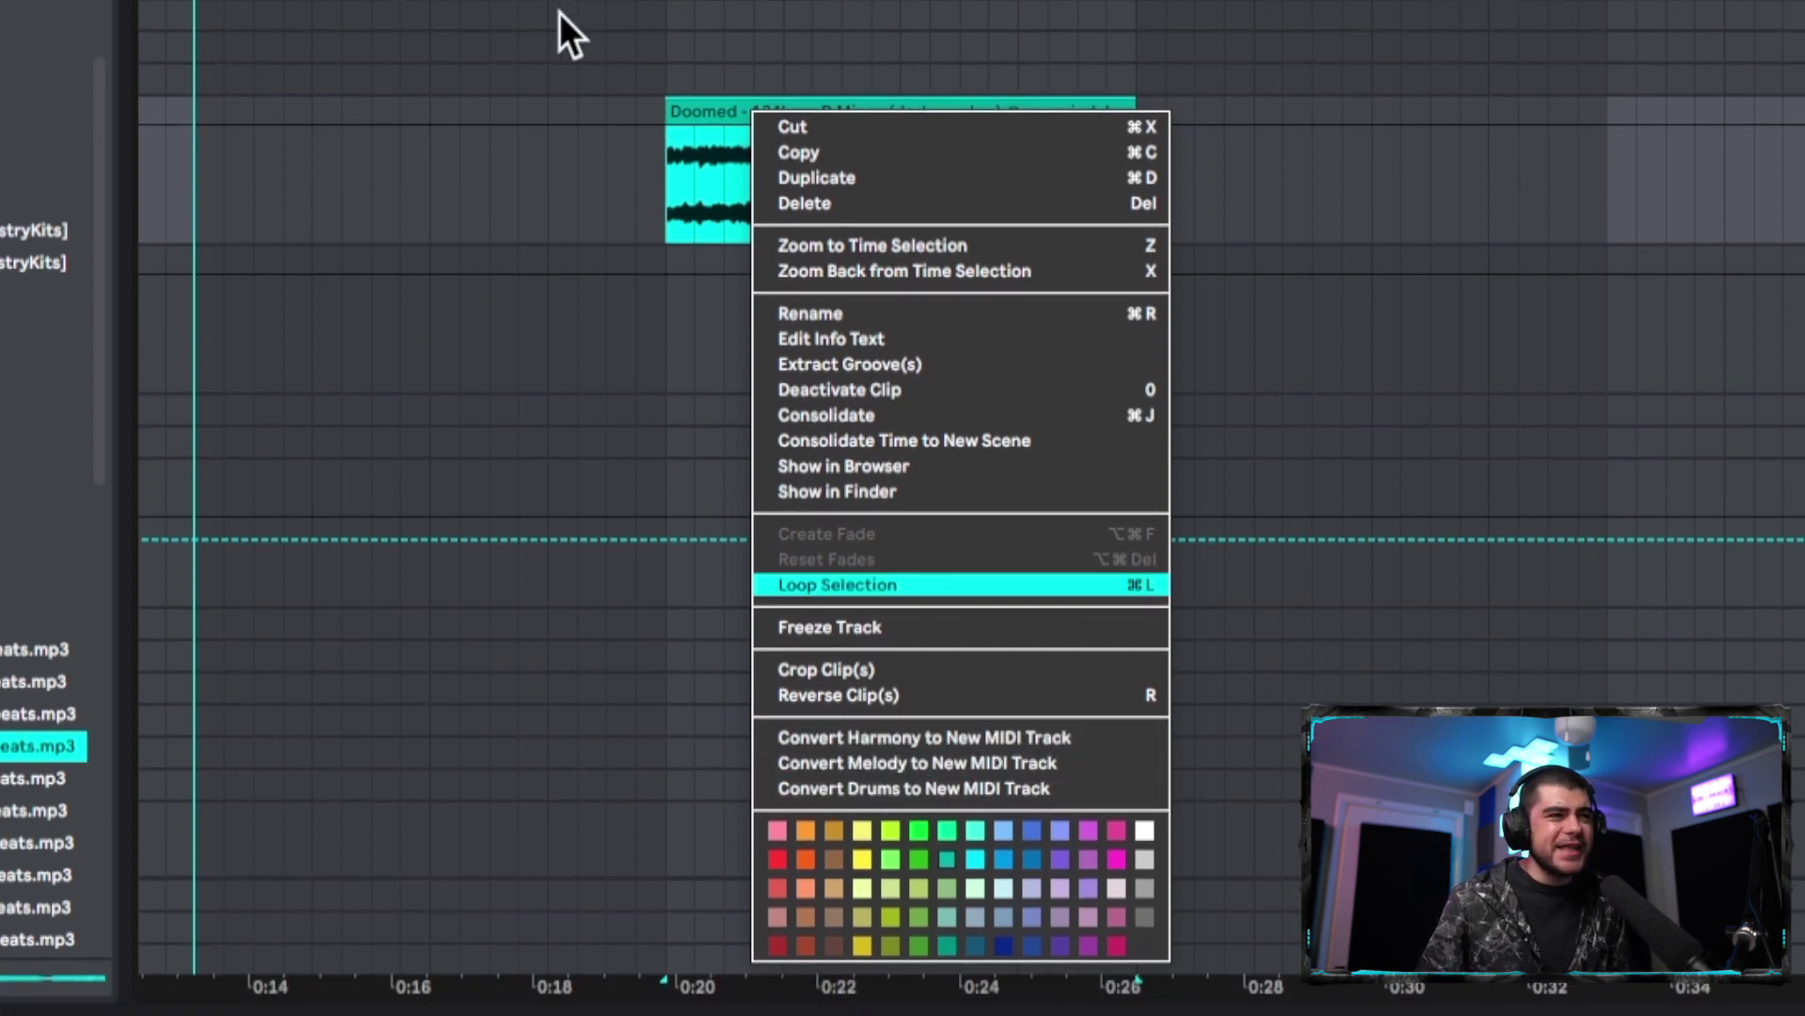
{"action": "left_click", "coordinate": [722, 113]}
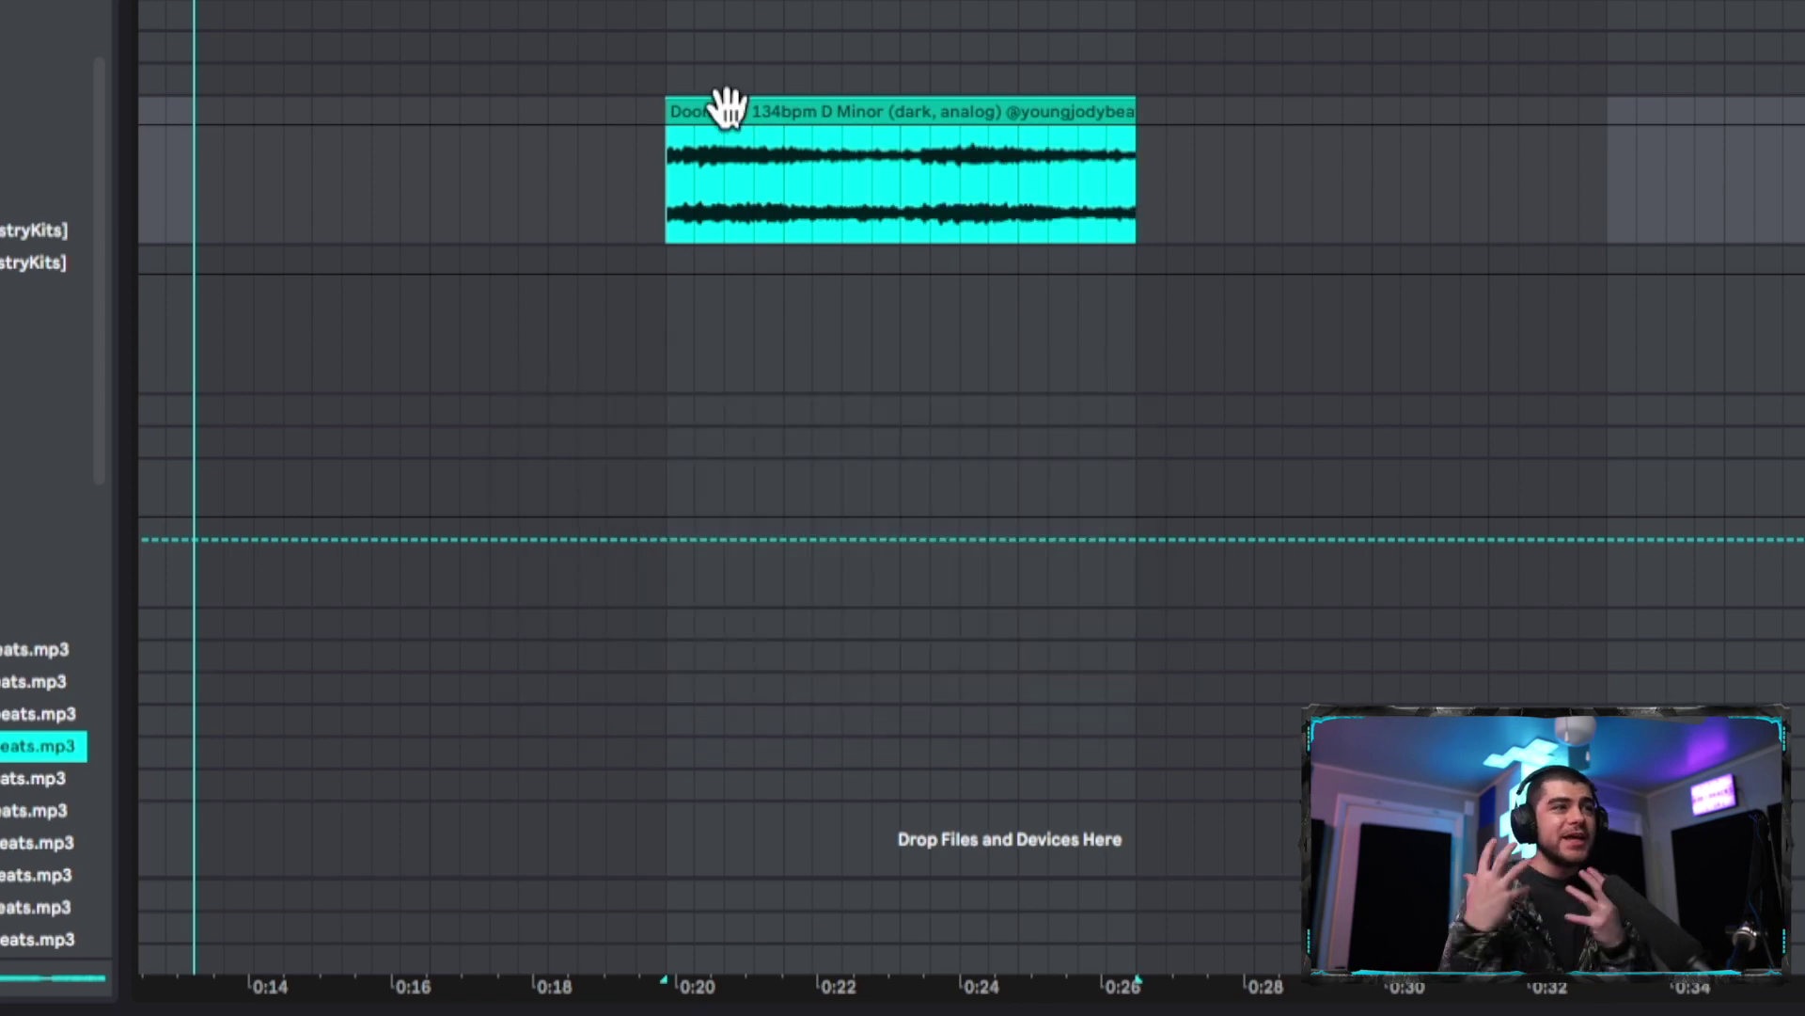
{"action": "right_click", "coordinate": [726, 105]}
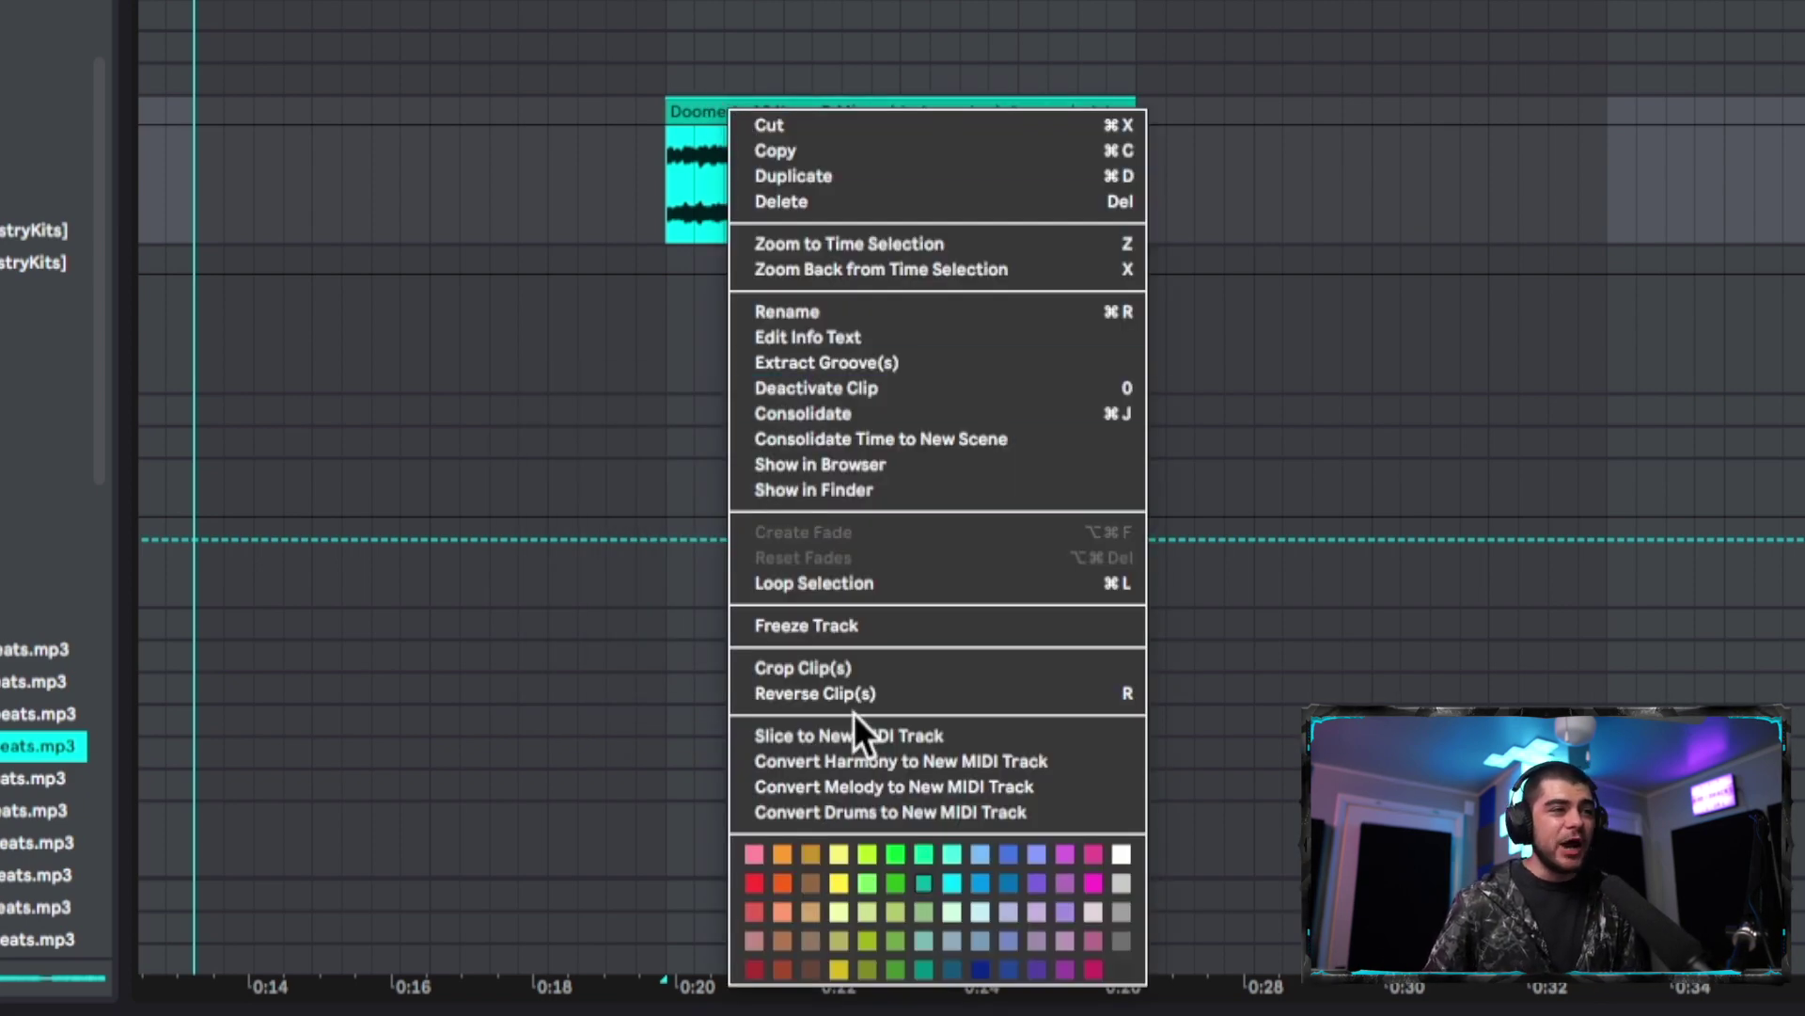
{"action": "left_click", "coordinate": [803, 733]}
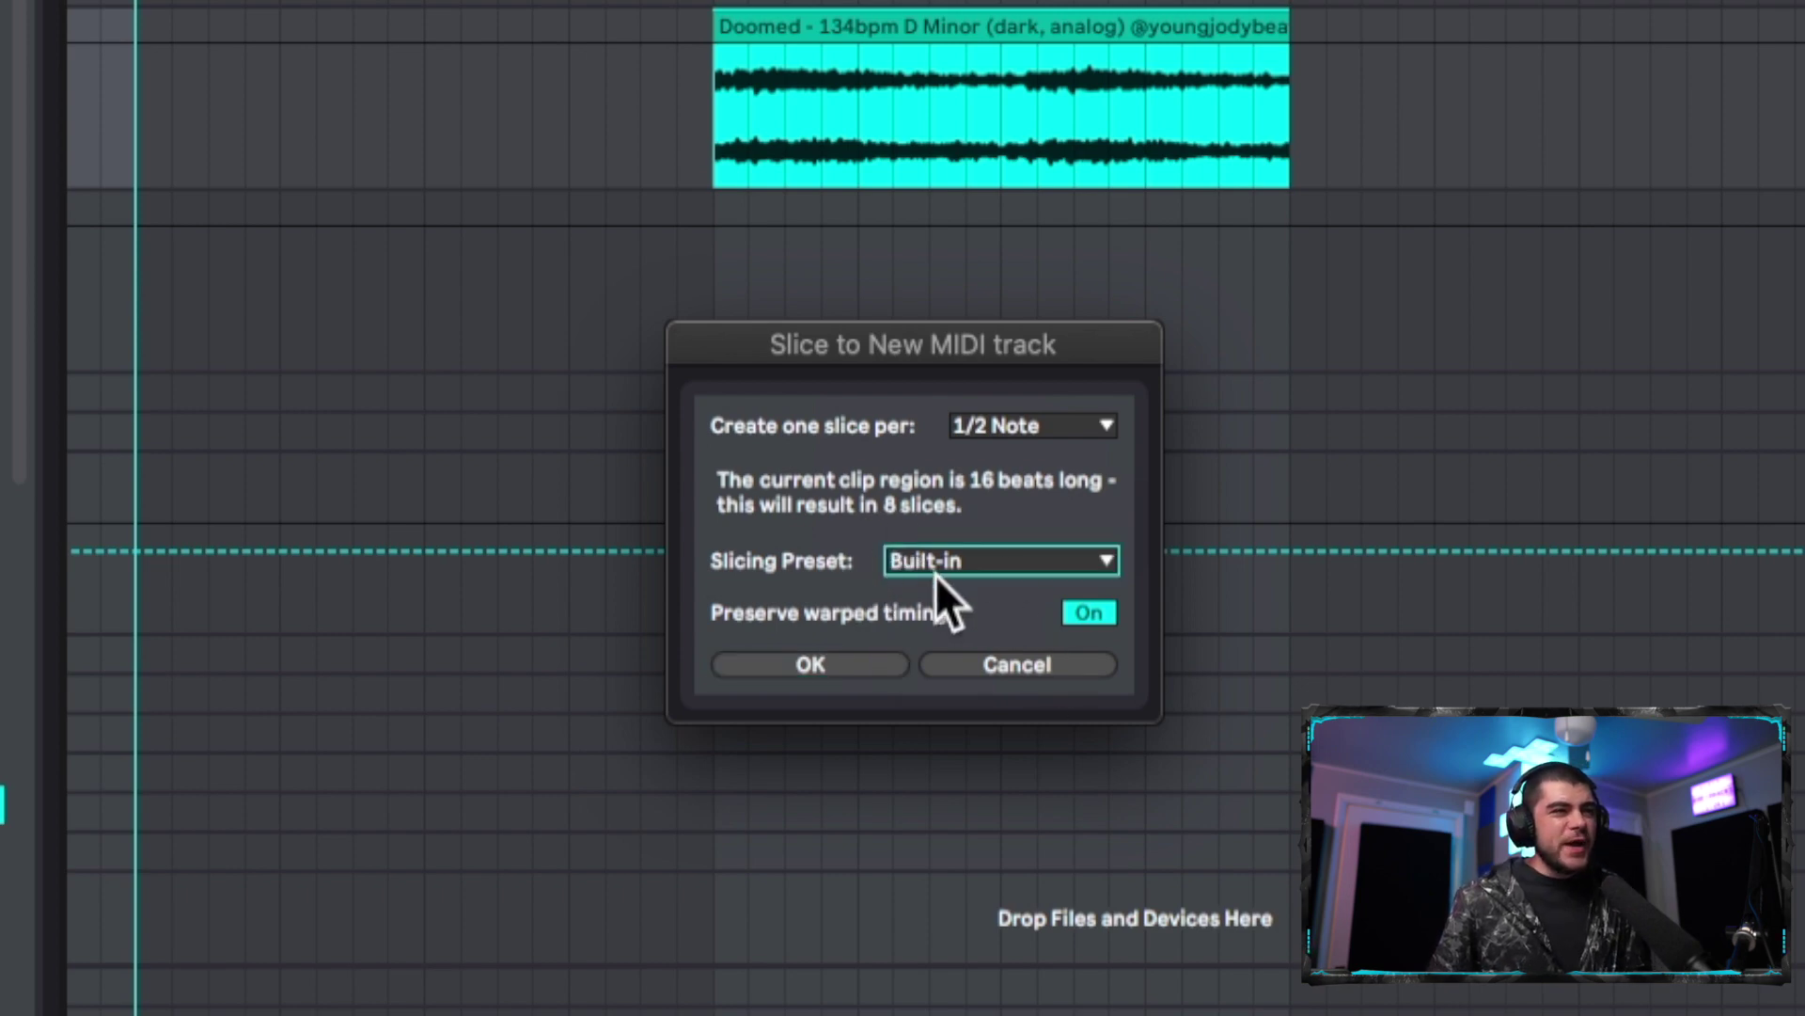
{"action": "left_click", "coordinate": [1001, 556]}
{"action": "left_click", "coordinate": [972, 583]}
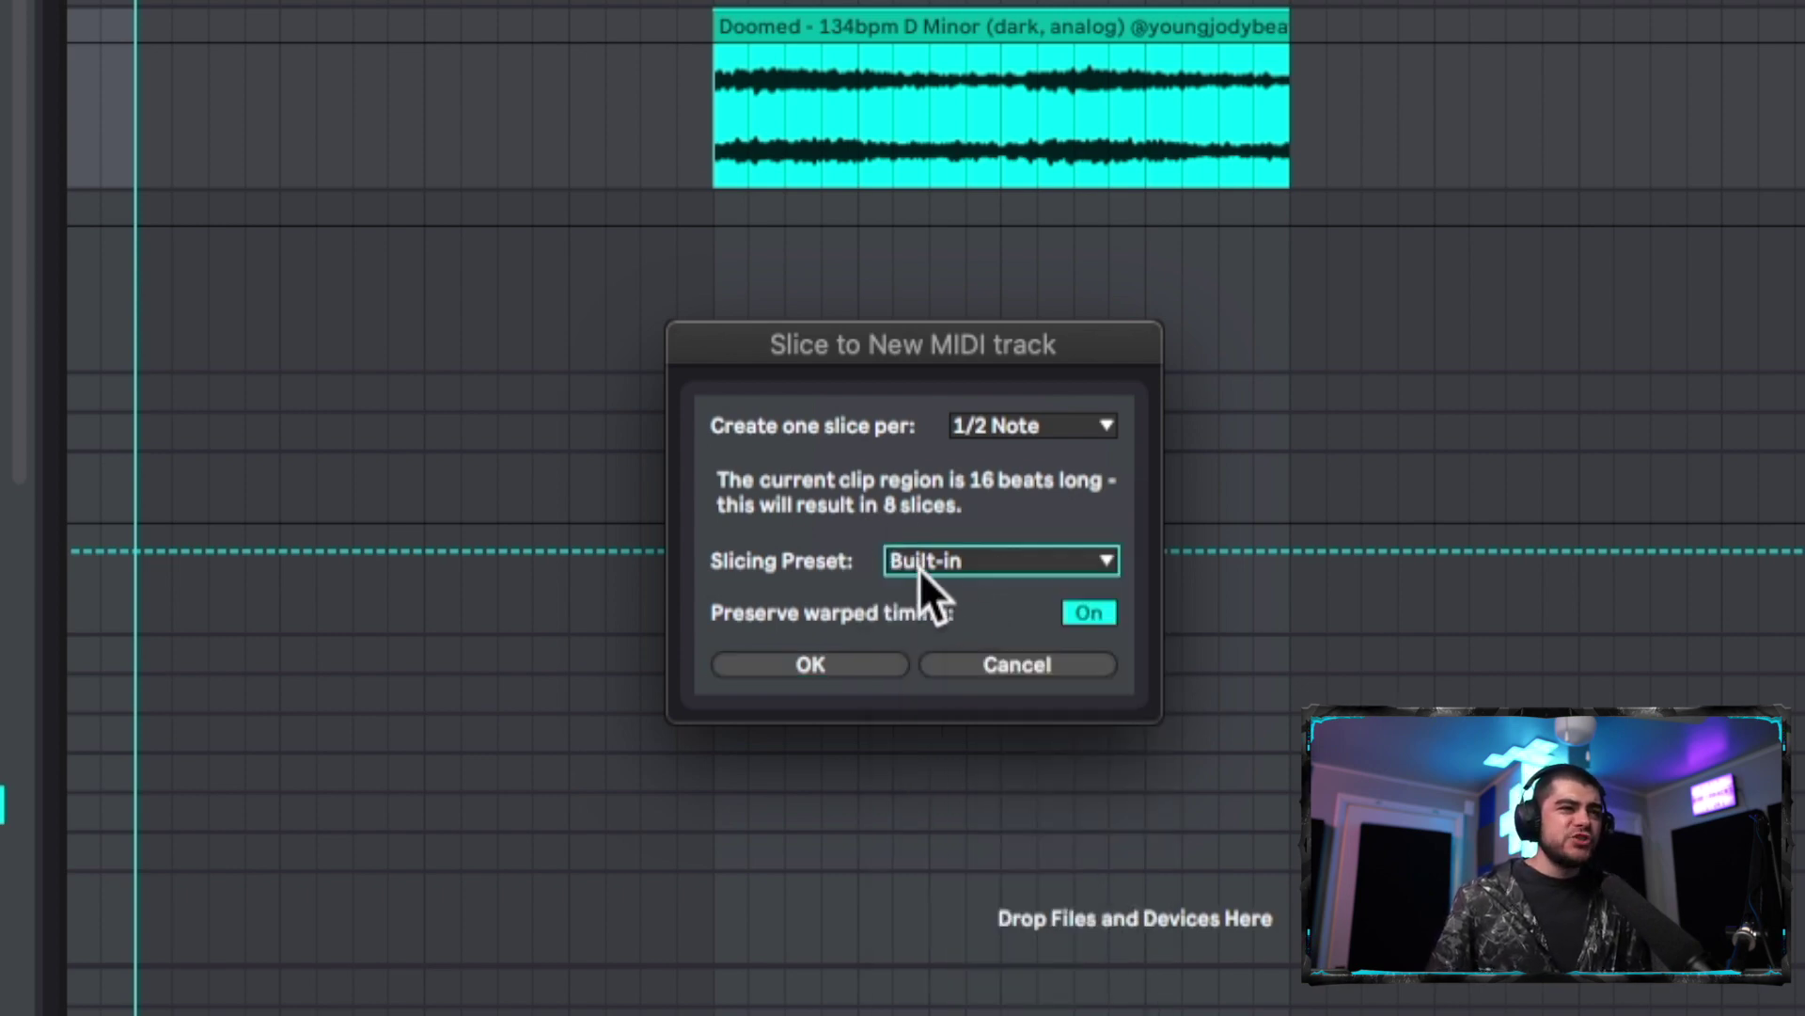
{"action": "left_click", "coordinate": [839, 660]}
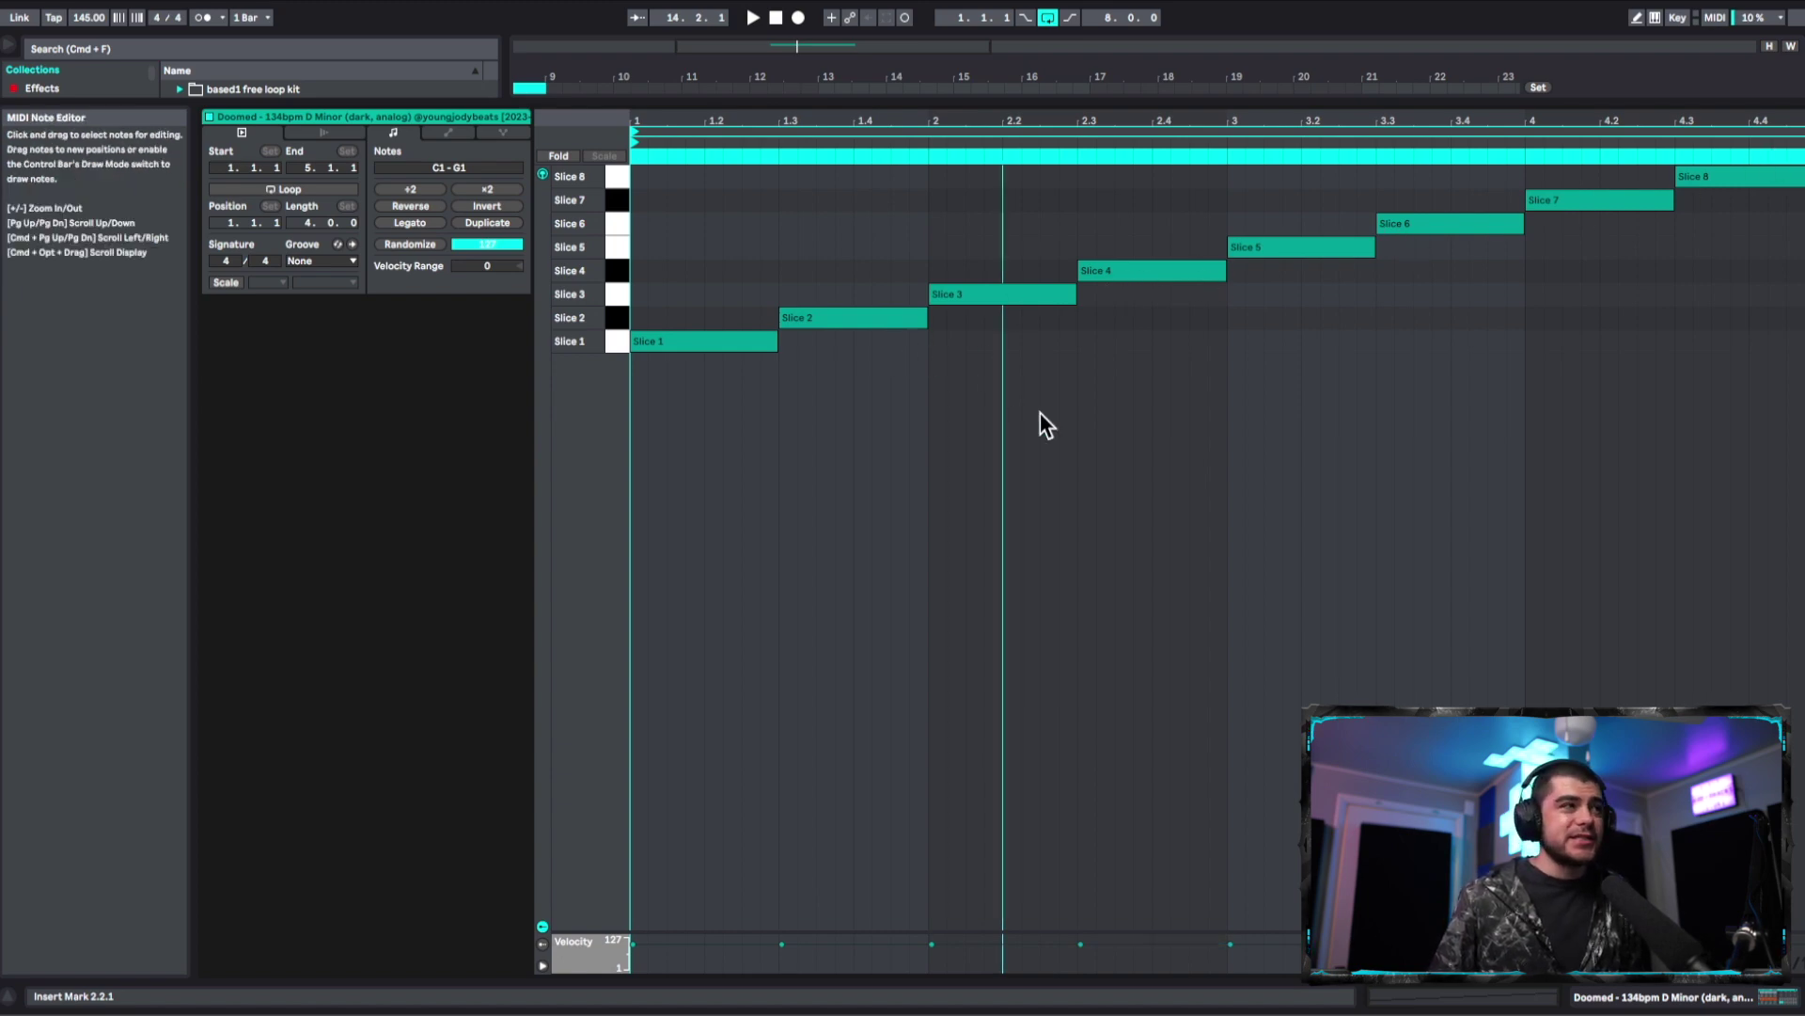
Step: While playing, move the Slice 2, 3, 5, 6 and 8 notes onto the Slice 2 and Slice 4 rows
{"action": "key", "text": "space"}
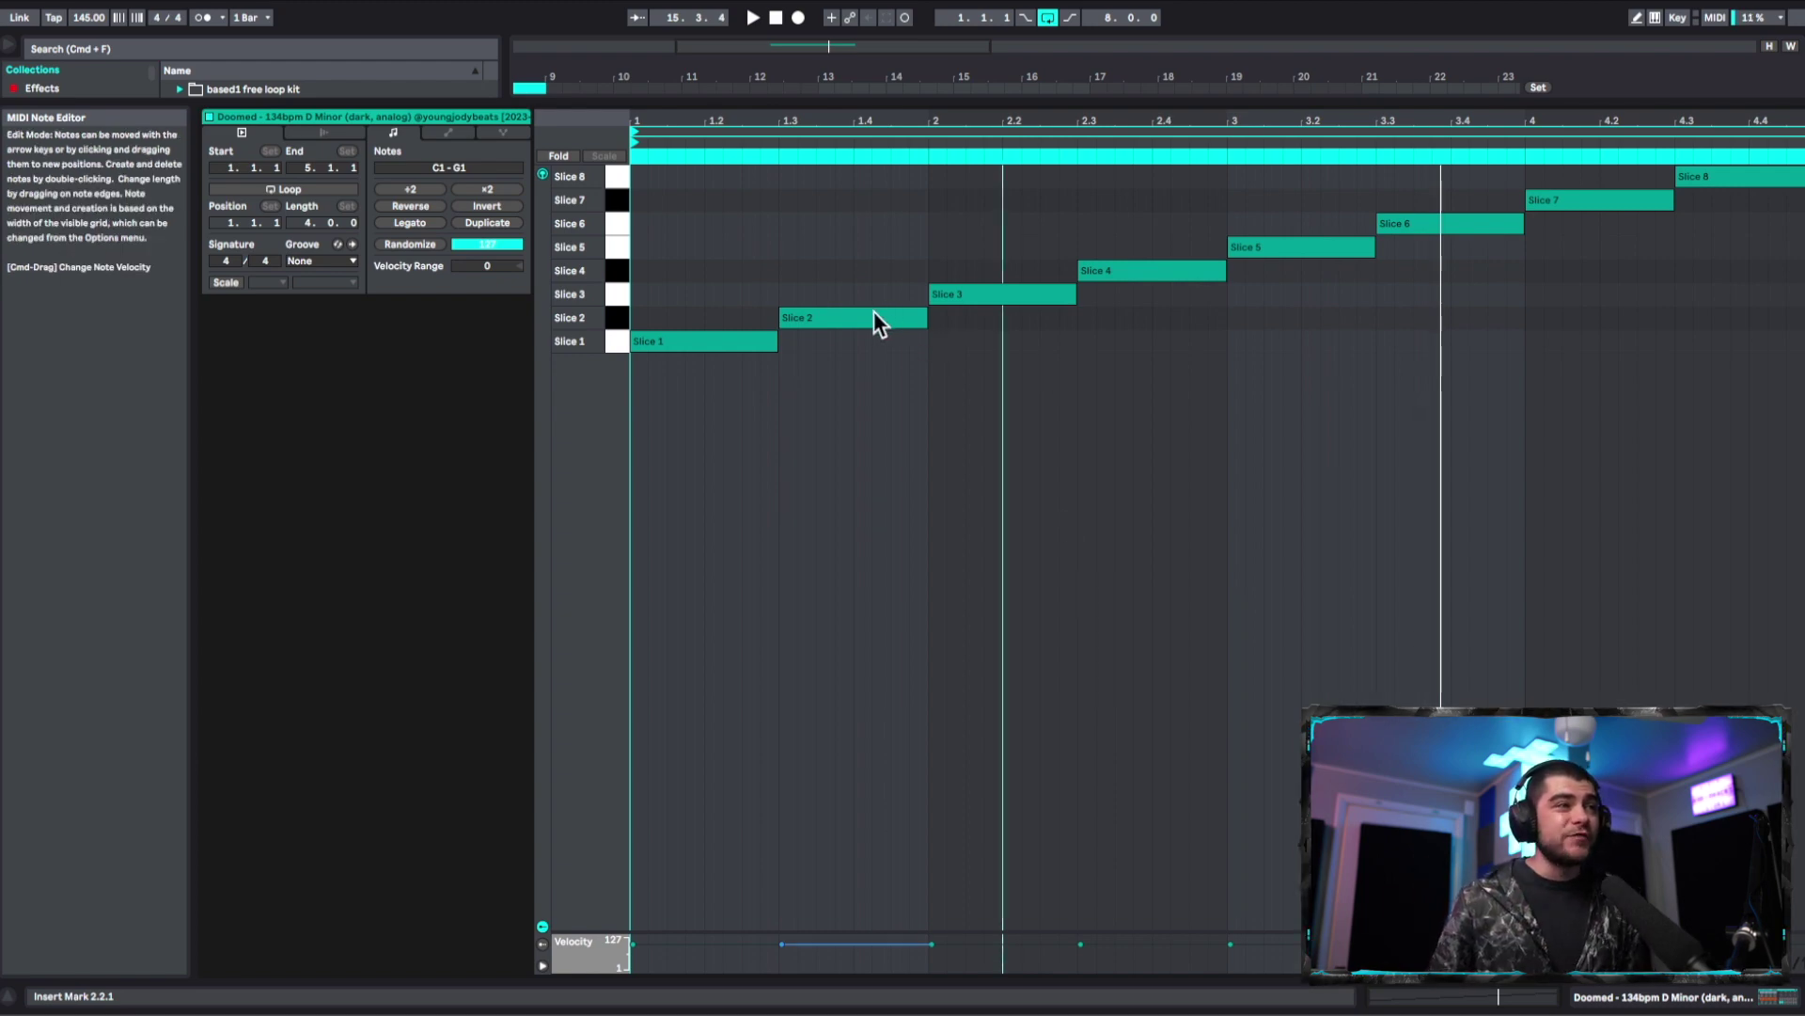
{"action": "left_click_drag", "start_coordinate": [873, 313], "coordinate": [875, 271]}
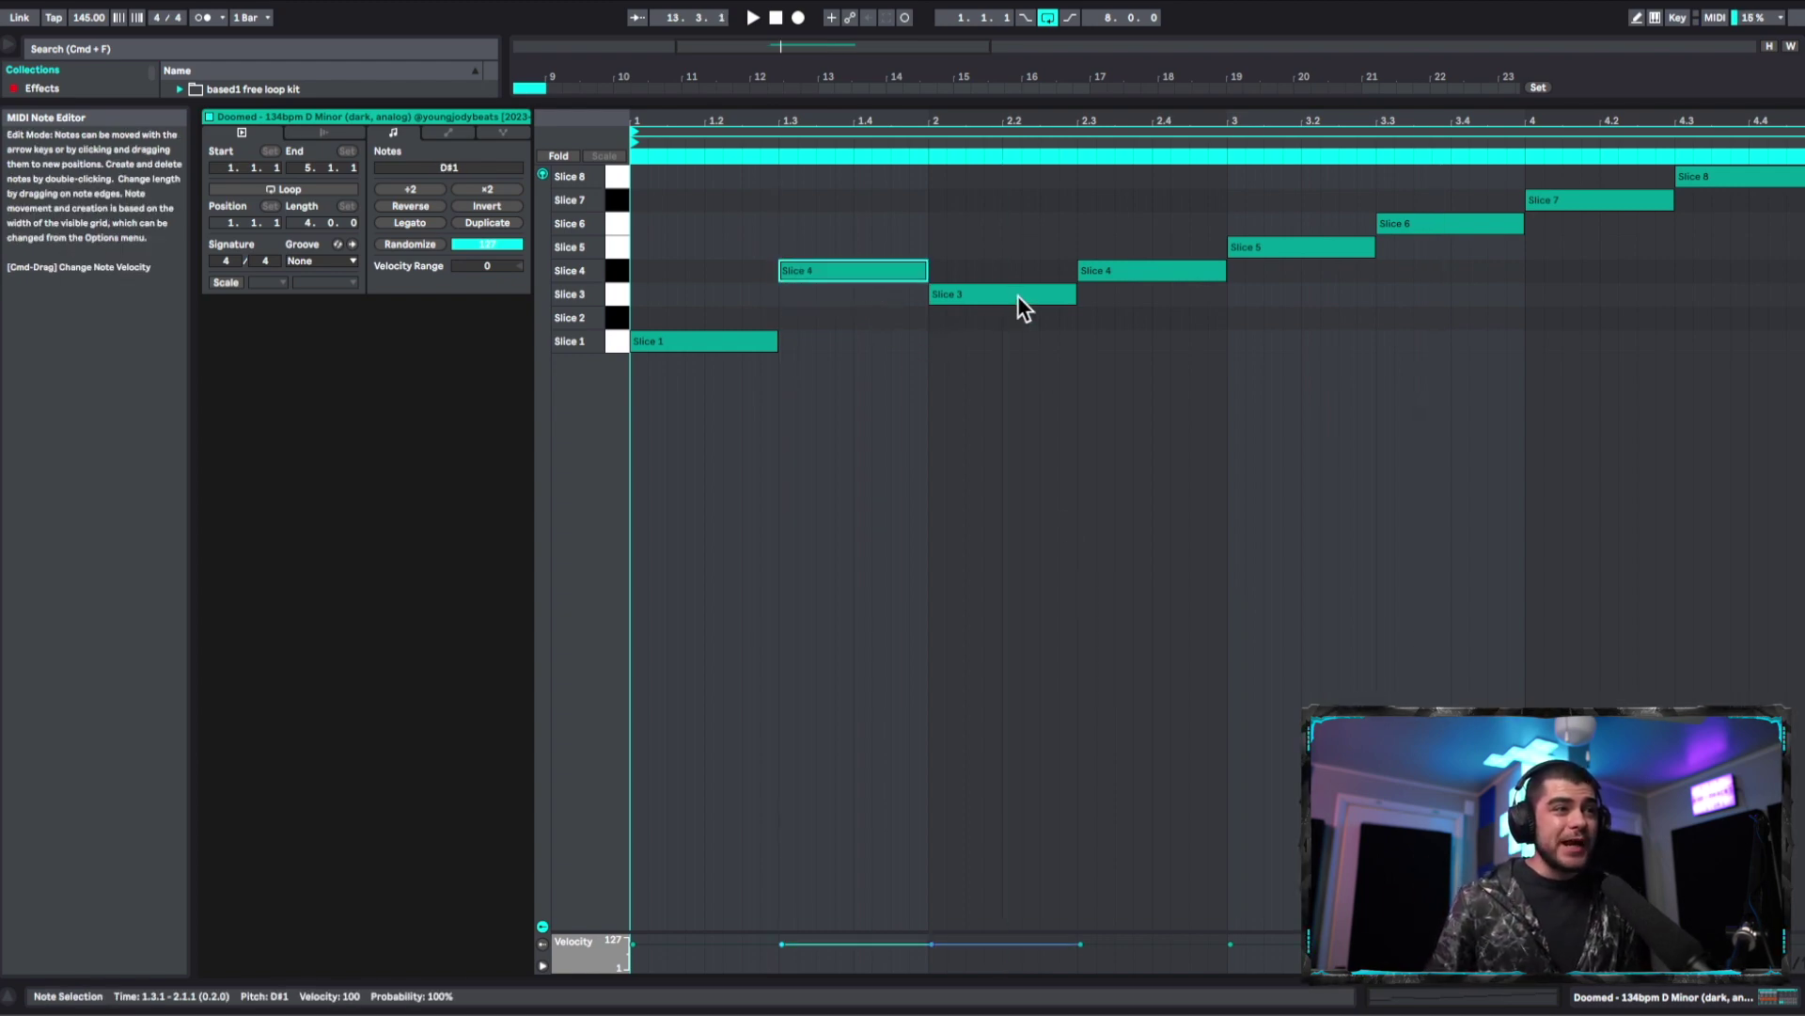
{"action": "left_click_drag", "start_coordinate": [1017, 296], "coordinate": [1022, 320]}
{"action": "left_click_drag", "start_coordinate": [1429, 224], "coordinate": [1433, 324]}
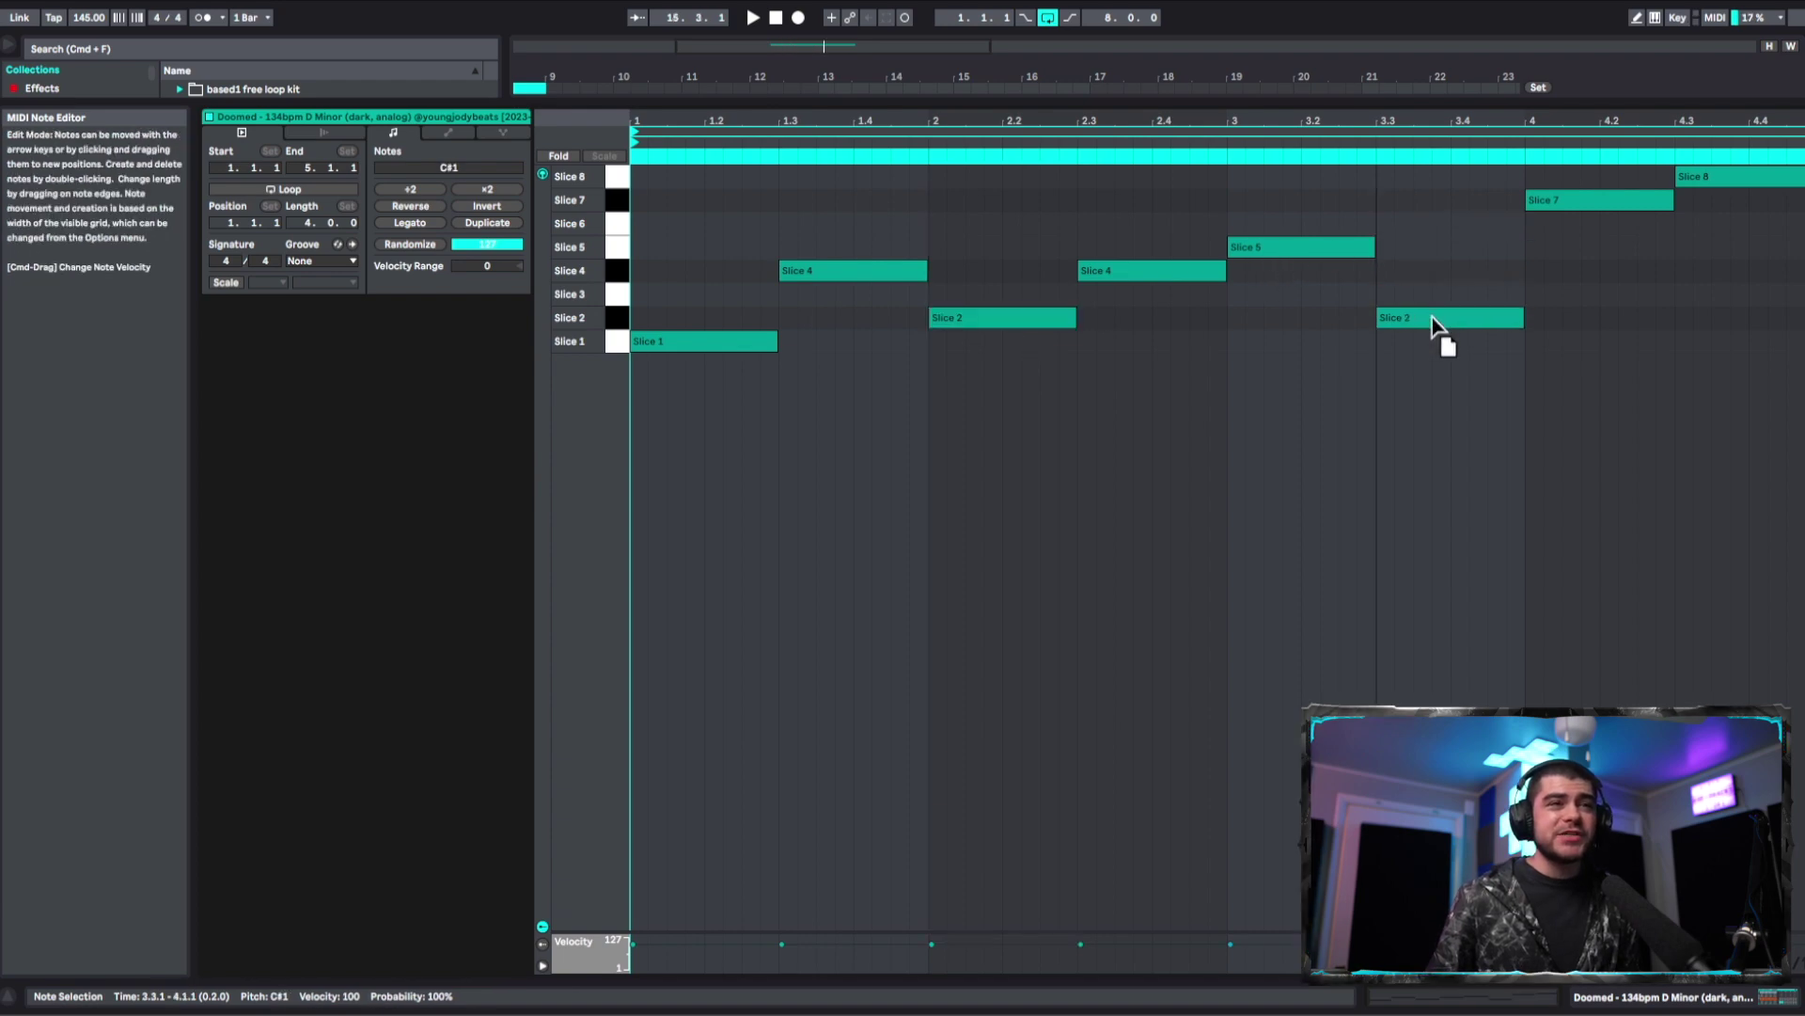
{"action": "left_click_drag", "start_coordinate": [1703, 179], "coordinate": [1710, 273]}
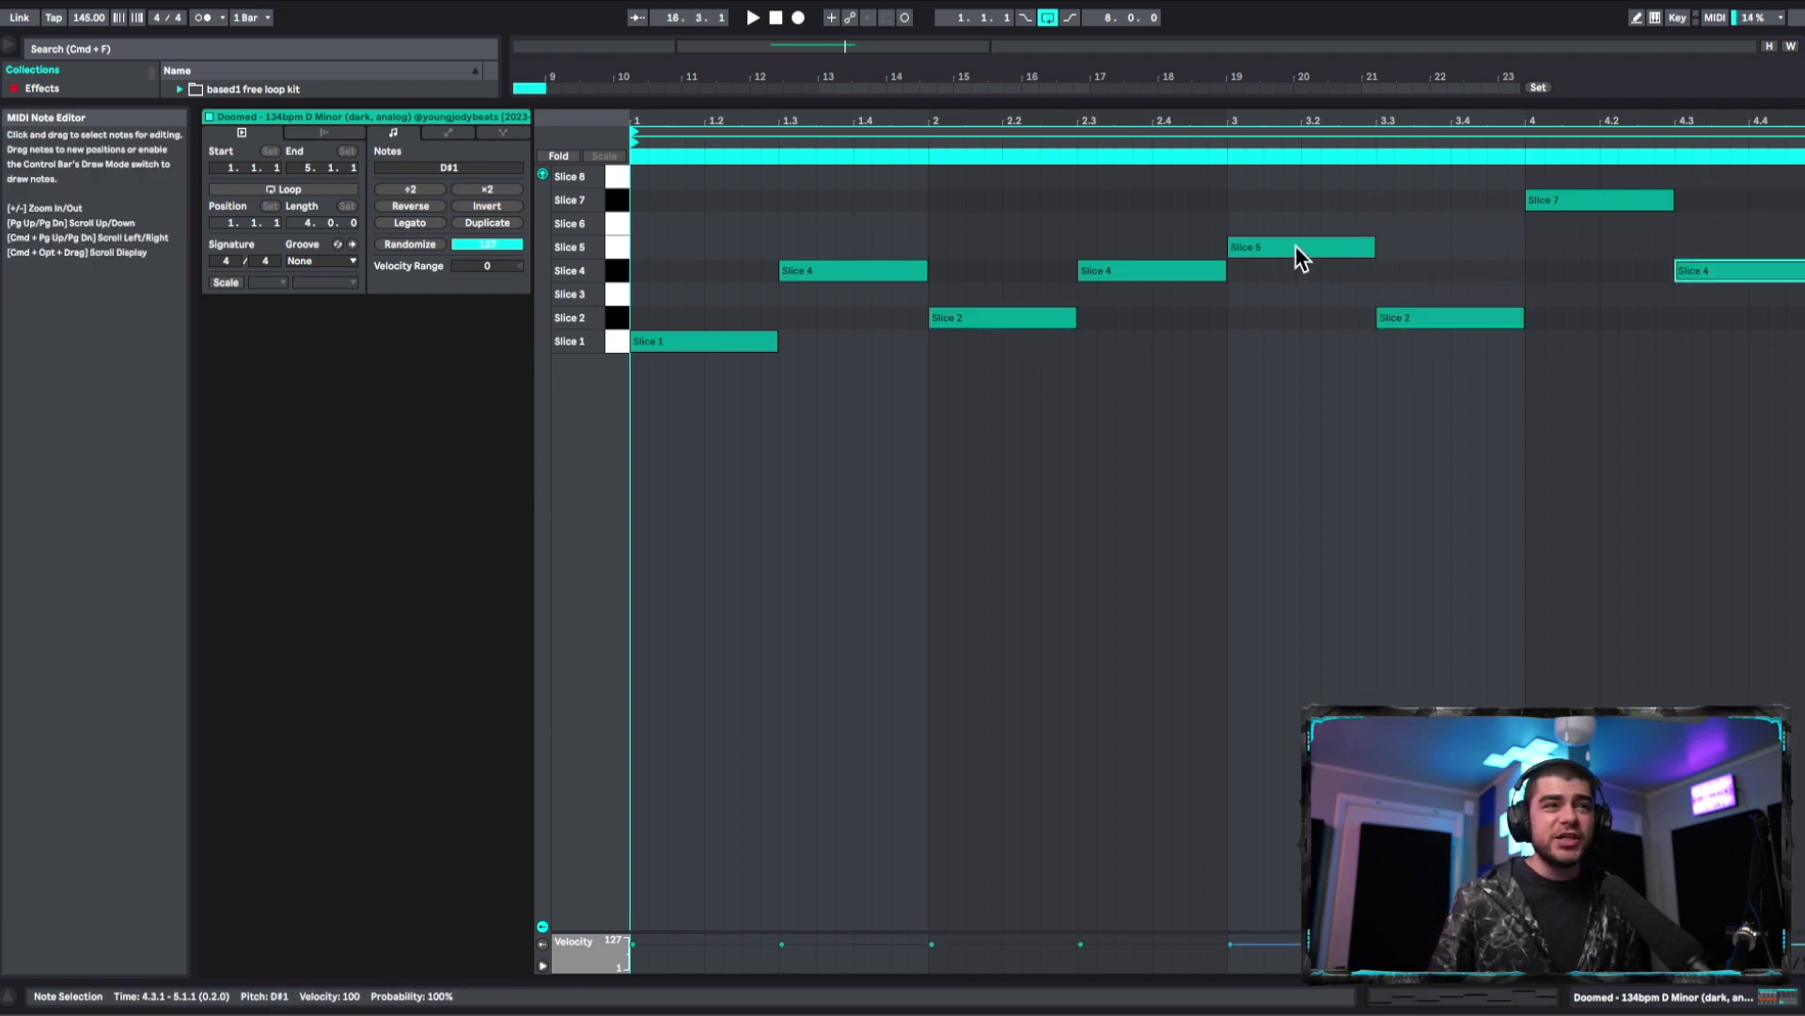
{"action": "mouse_move", "coordinate": [1248, 250]}
{"action": "left_mouse_down"}
{"action": "mouse_move", "coordinate": [1257, 291]}
{"action": "mouse_move", "coordinate": [1301, 290]}
{"action": "mouse_move", "coordinate": [1247, 275]}
{"action": "left_mouse_up"}
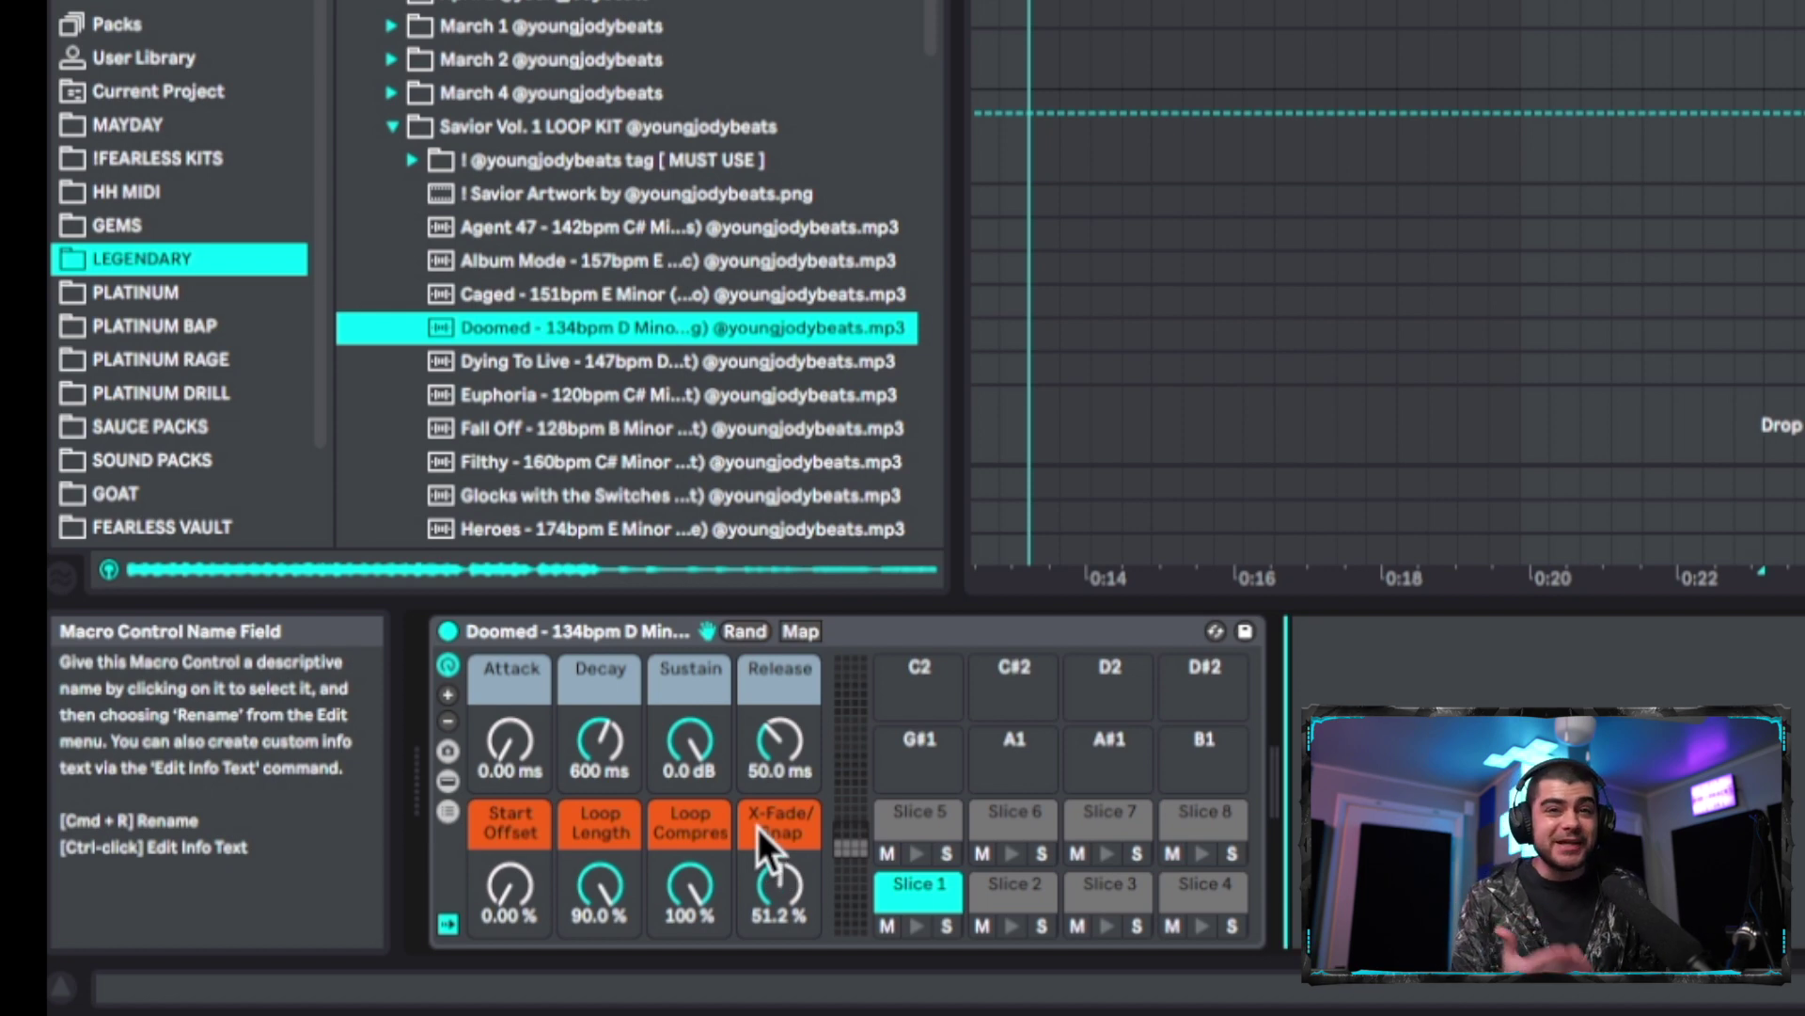
Step: Set the playback position in the arrangement above the Doomed clips
{"action": "left_click", "coordinate": [1520, 282]}
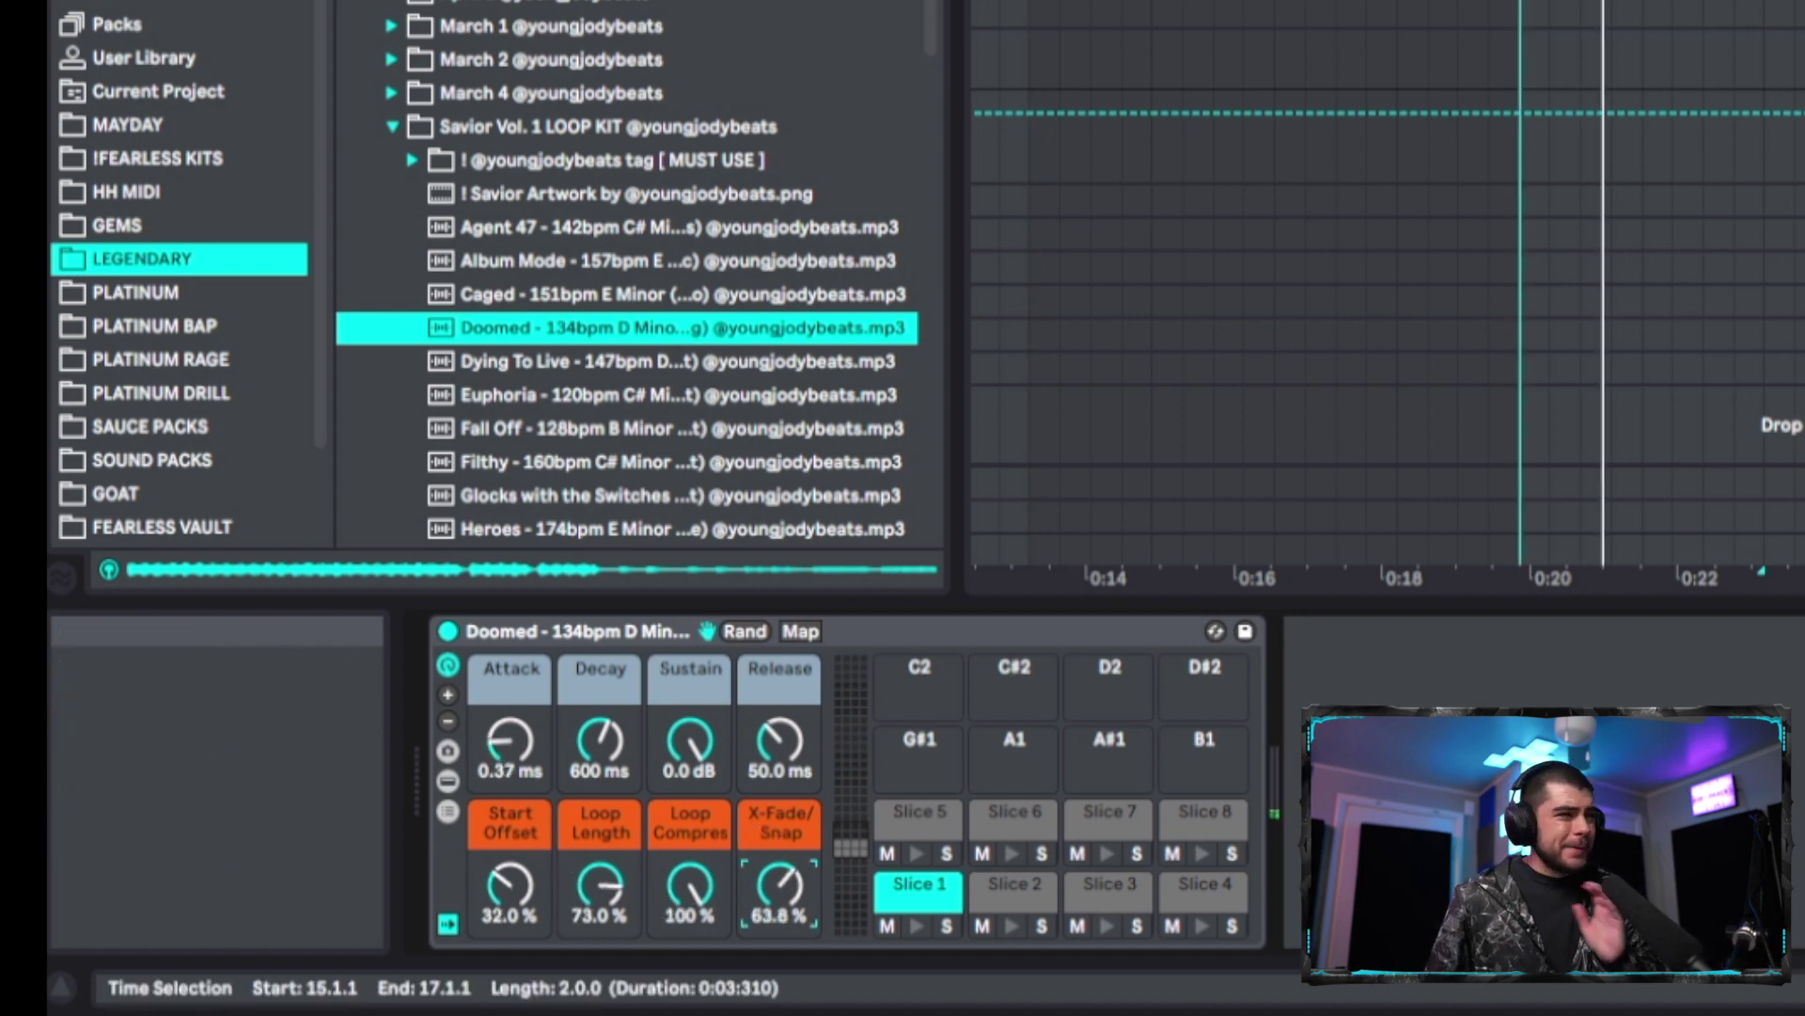